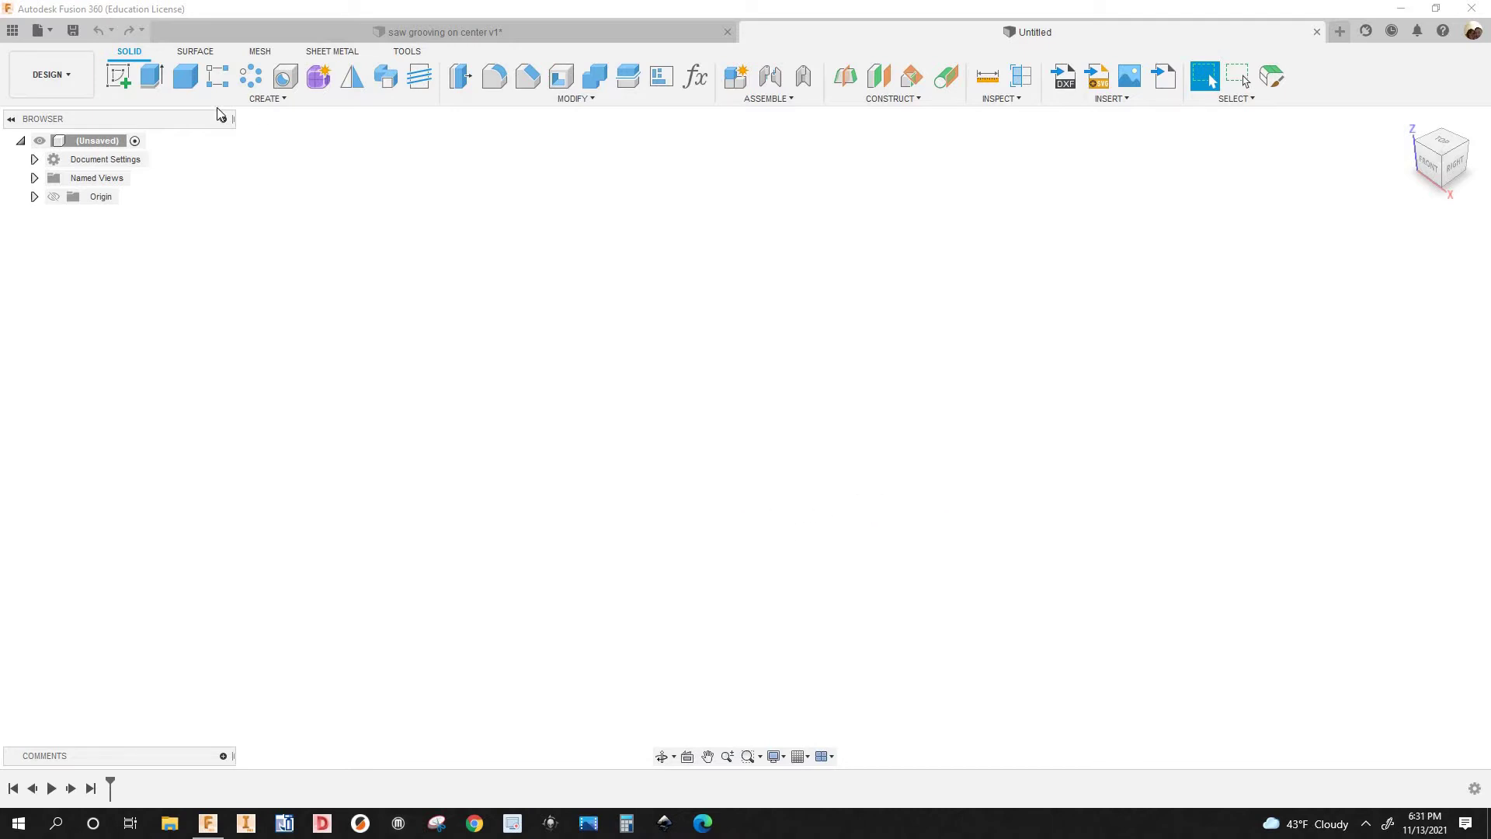
Switch Fusion 360 to the Manufacture workspace
left_click(55, 91)
key("Down")
key("Down")
key("Down")
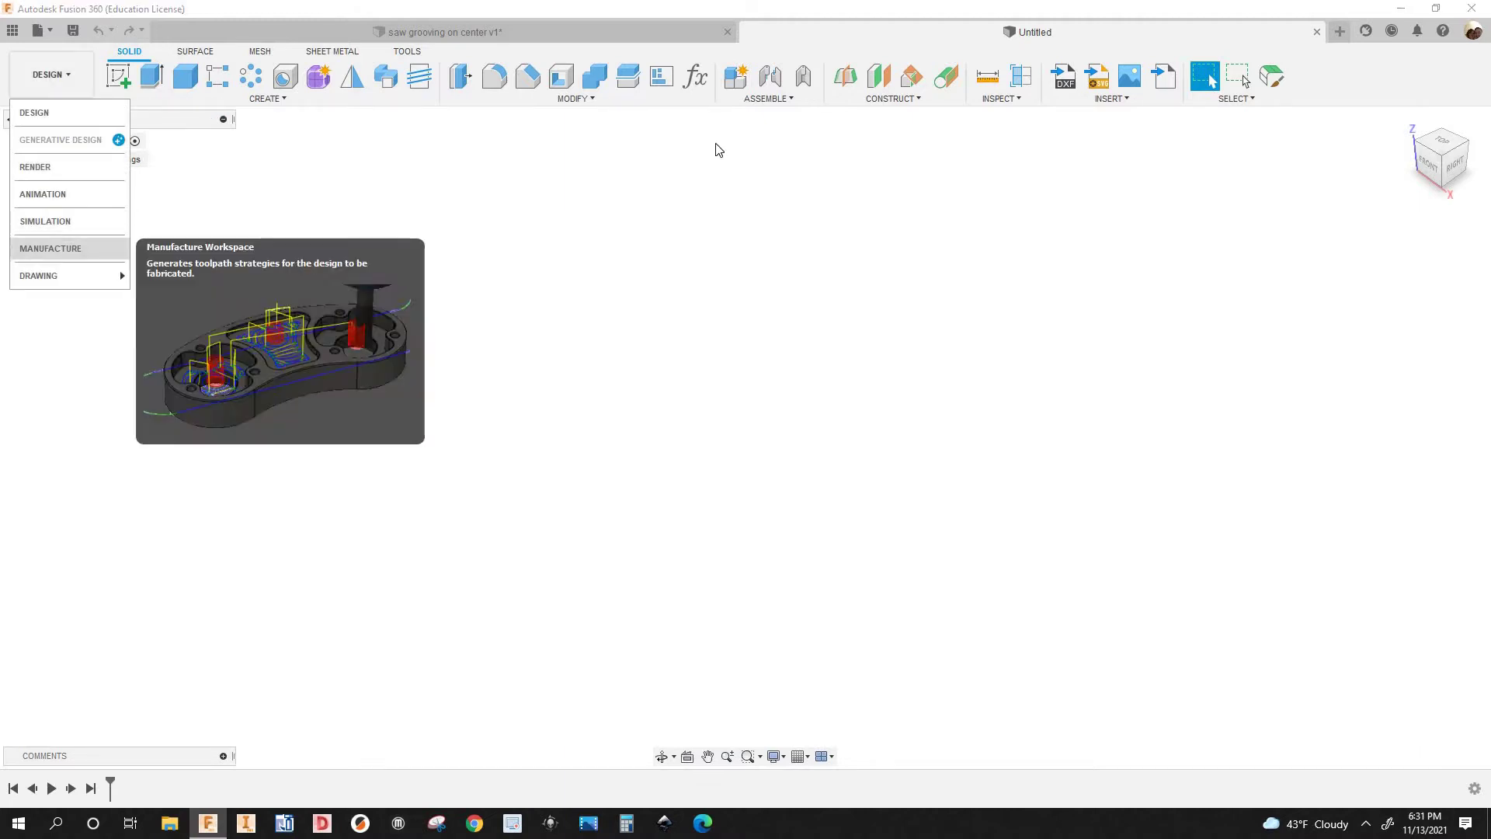
key("Return")
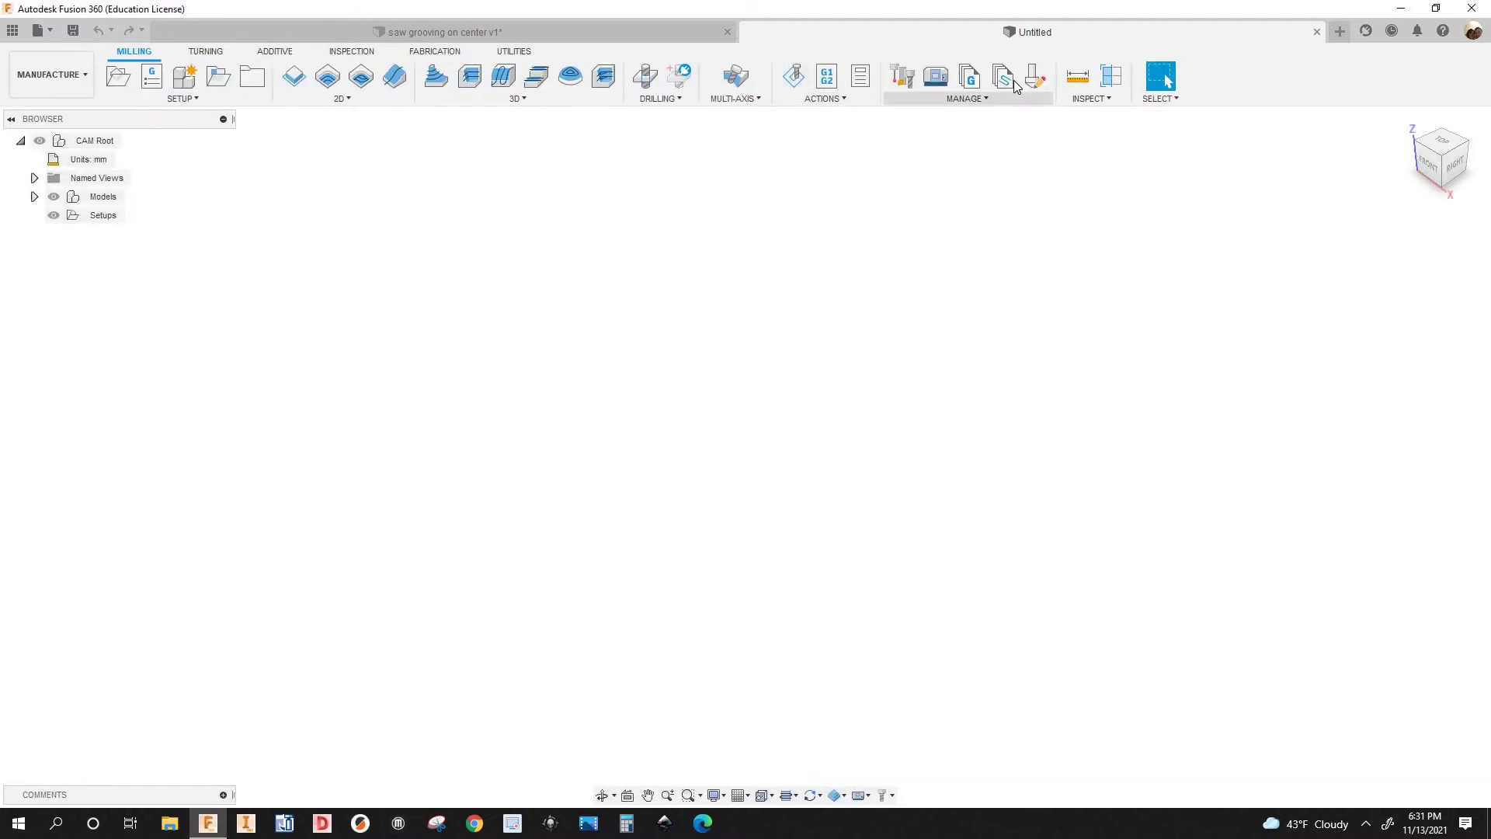
Open the woodwop (13).cps post from the Post Library for editing in VS Code
left_click(972, 85)
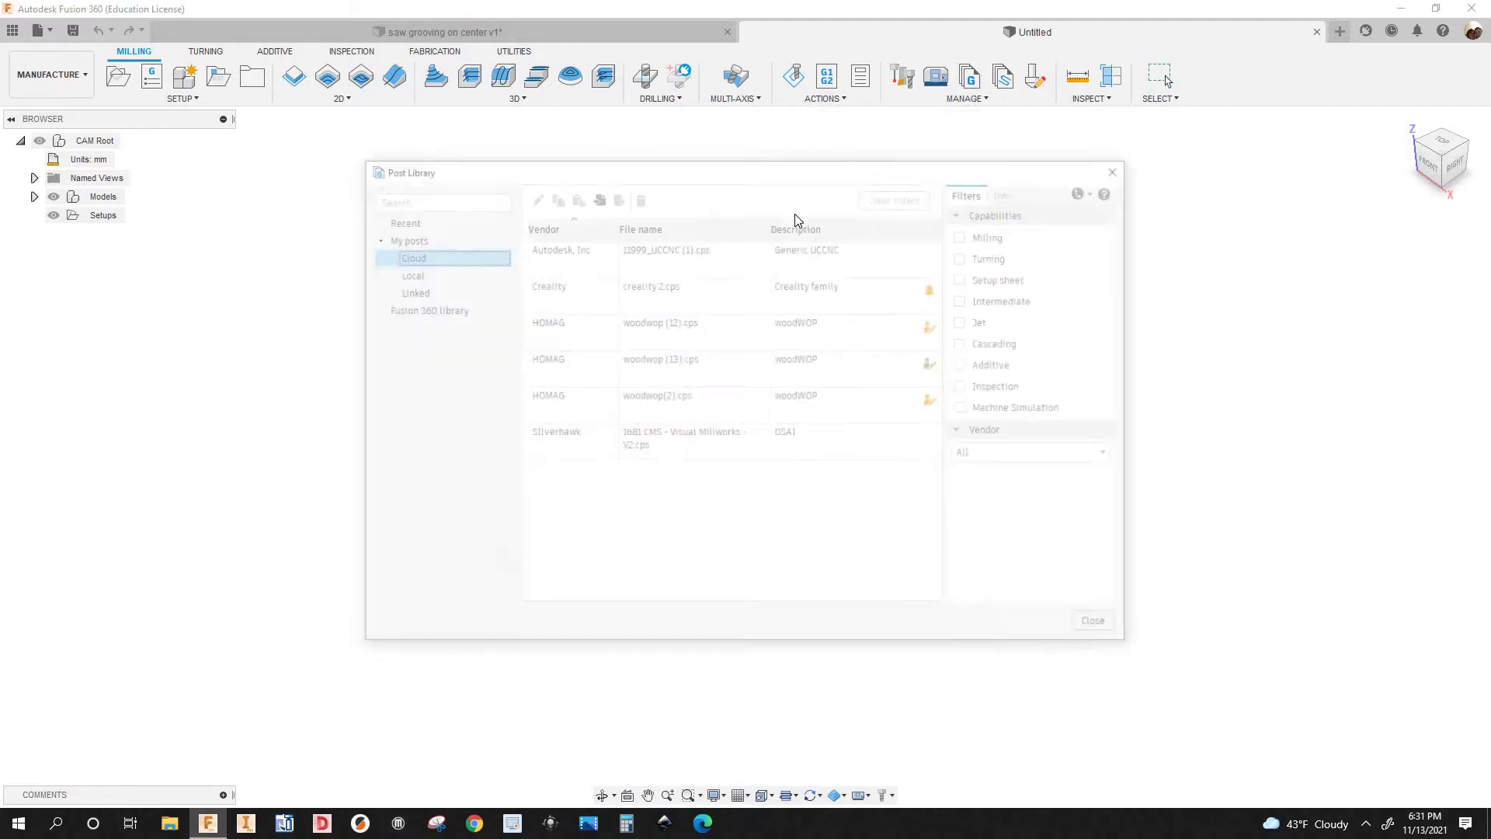
left_click(938, 371)
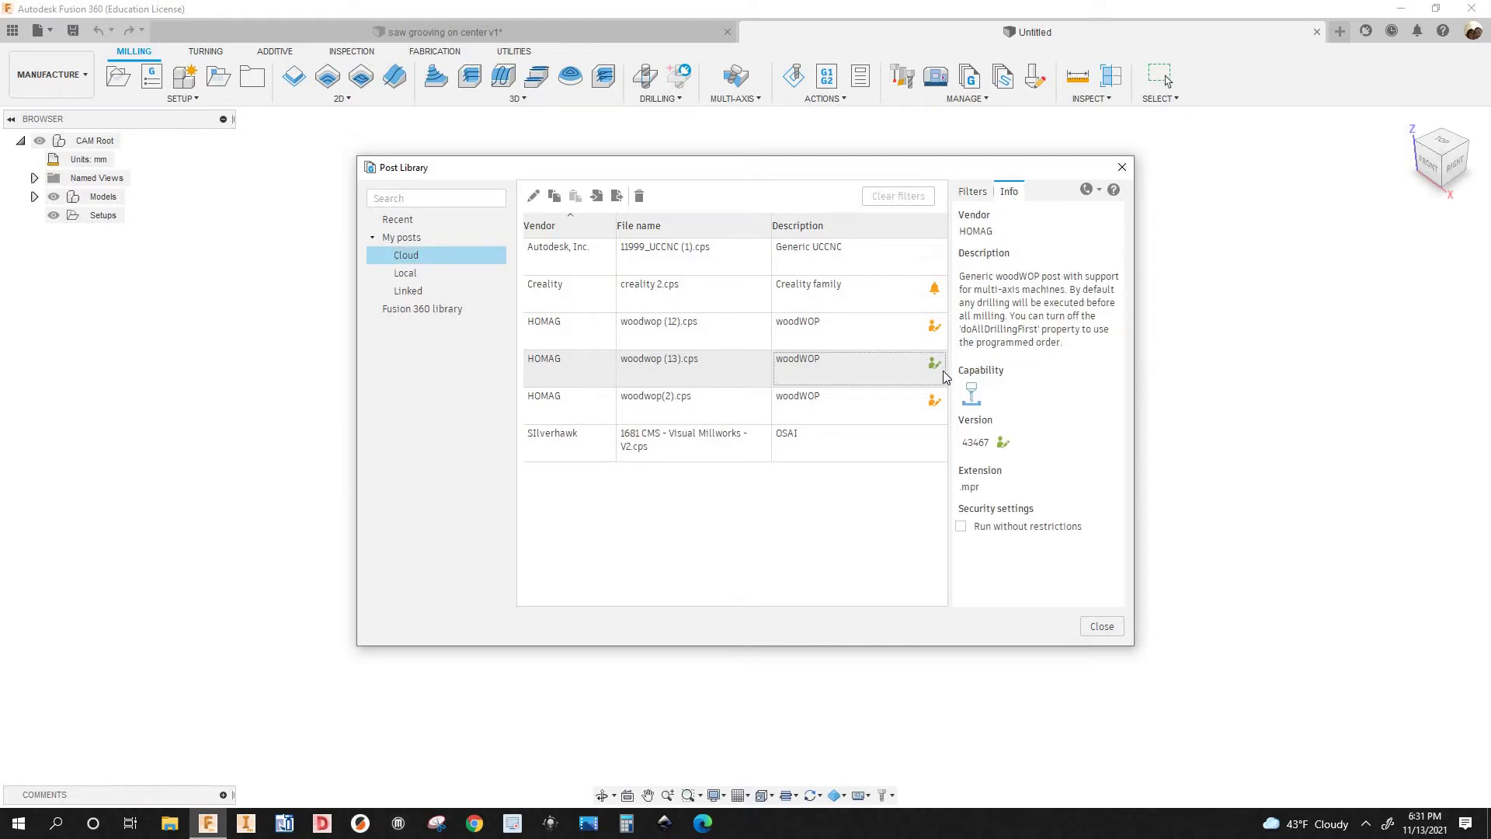
right_click(938, 372)
key("Escape")
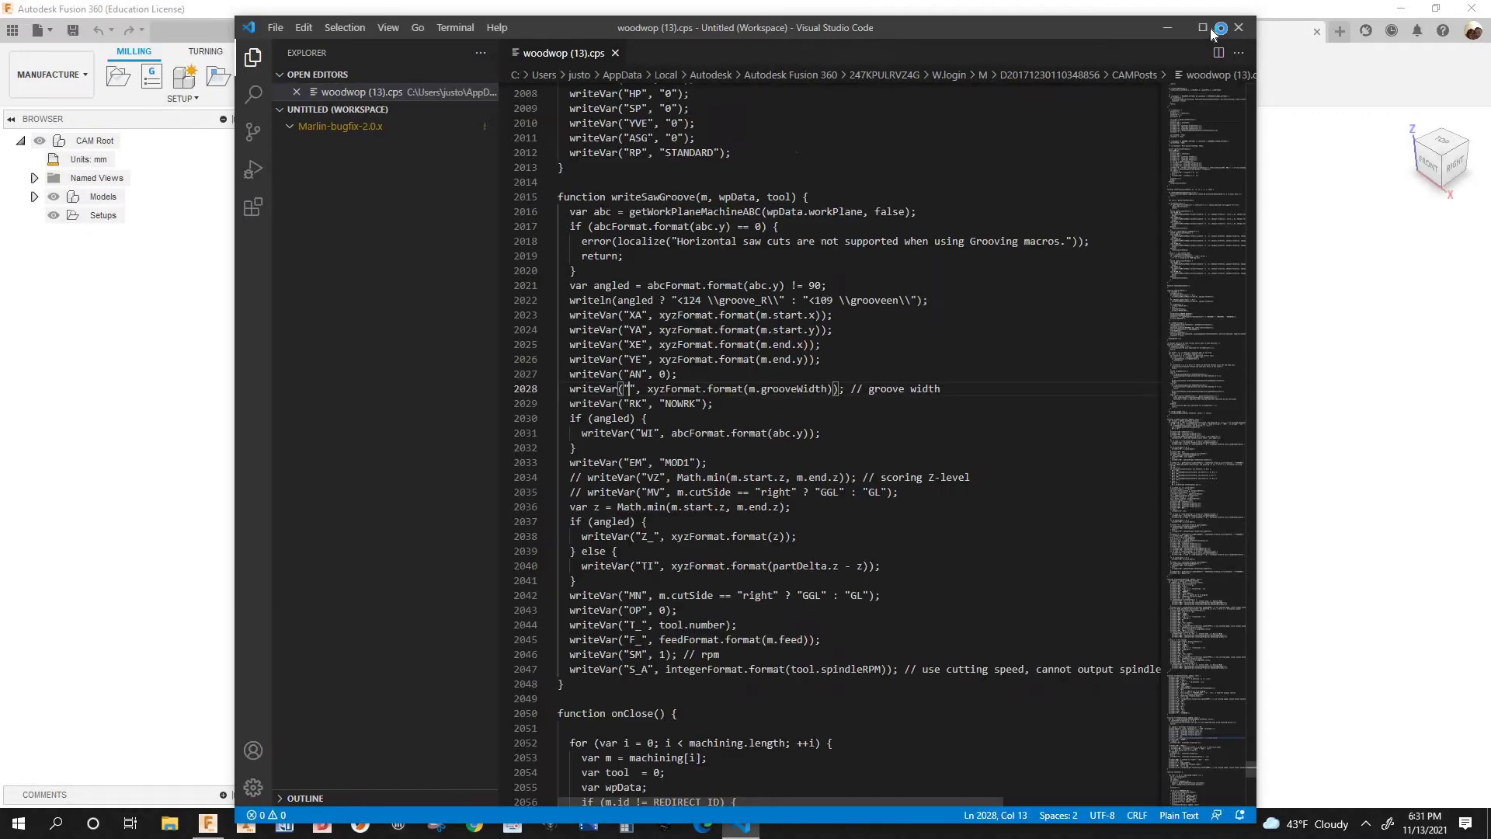
Maximize VS Code and review the header and drilling properties like doAllDrillingFirst and useBoreFeeds
left_click(1203, 27)
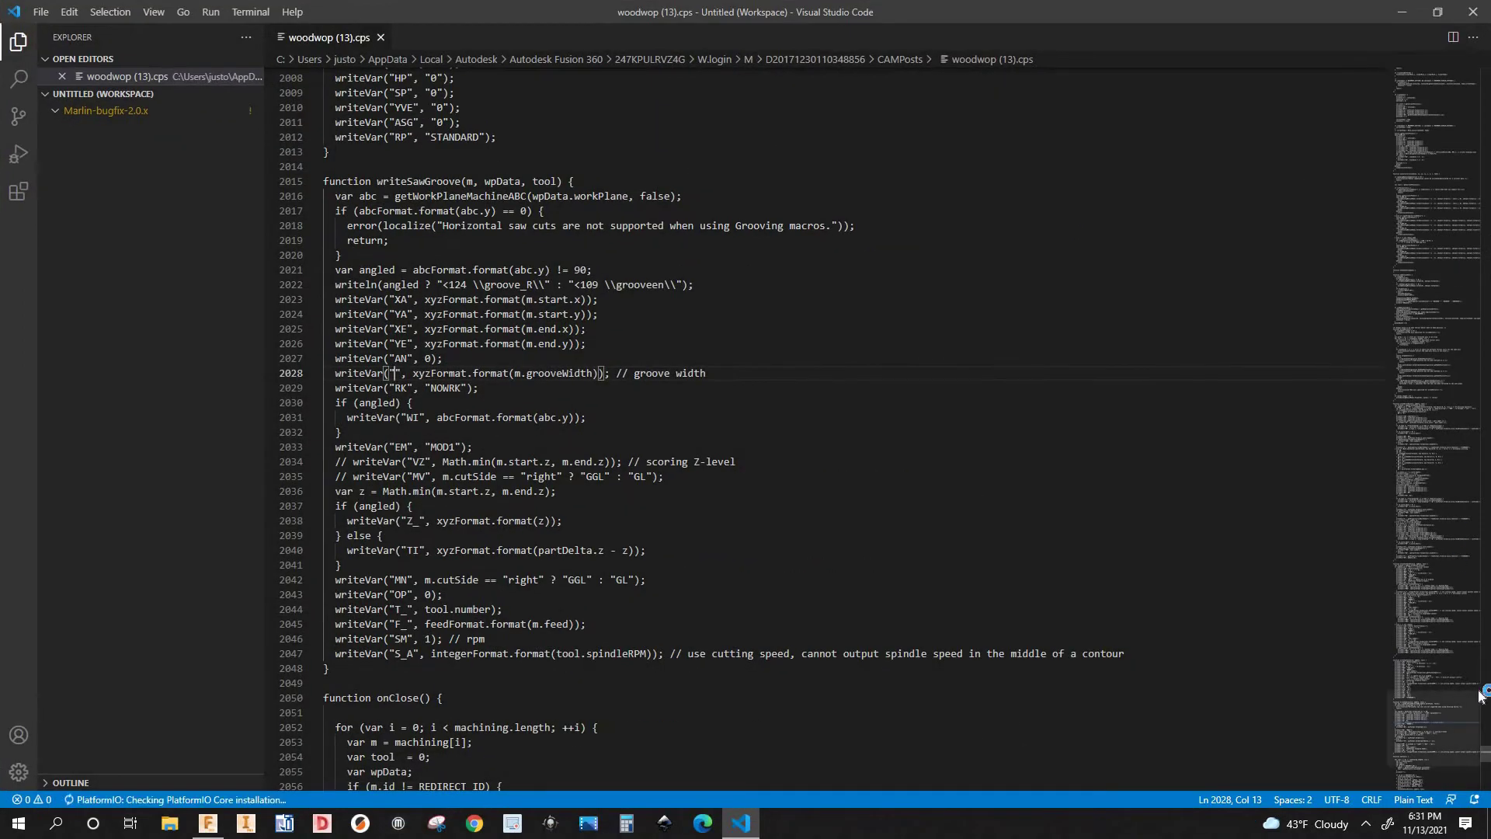
scroll(1437, 427, "up", 1)
scroll(1221, 224, "up", 20)
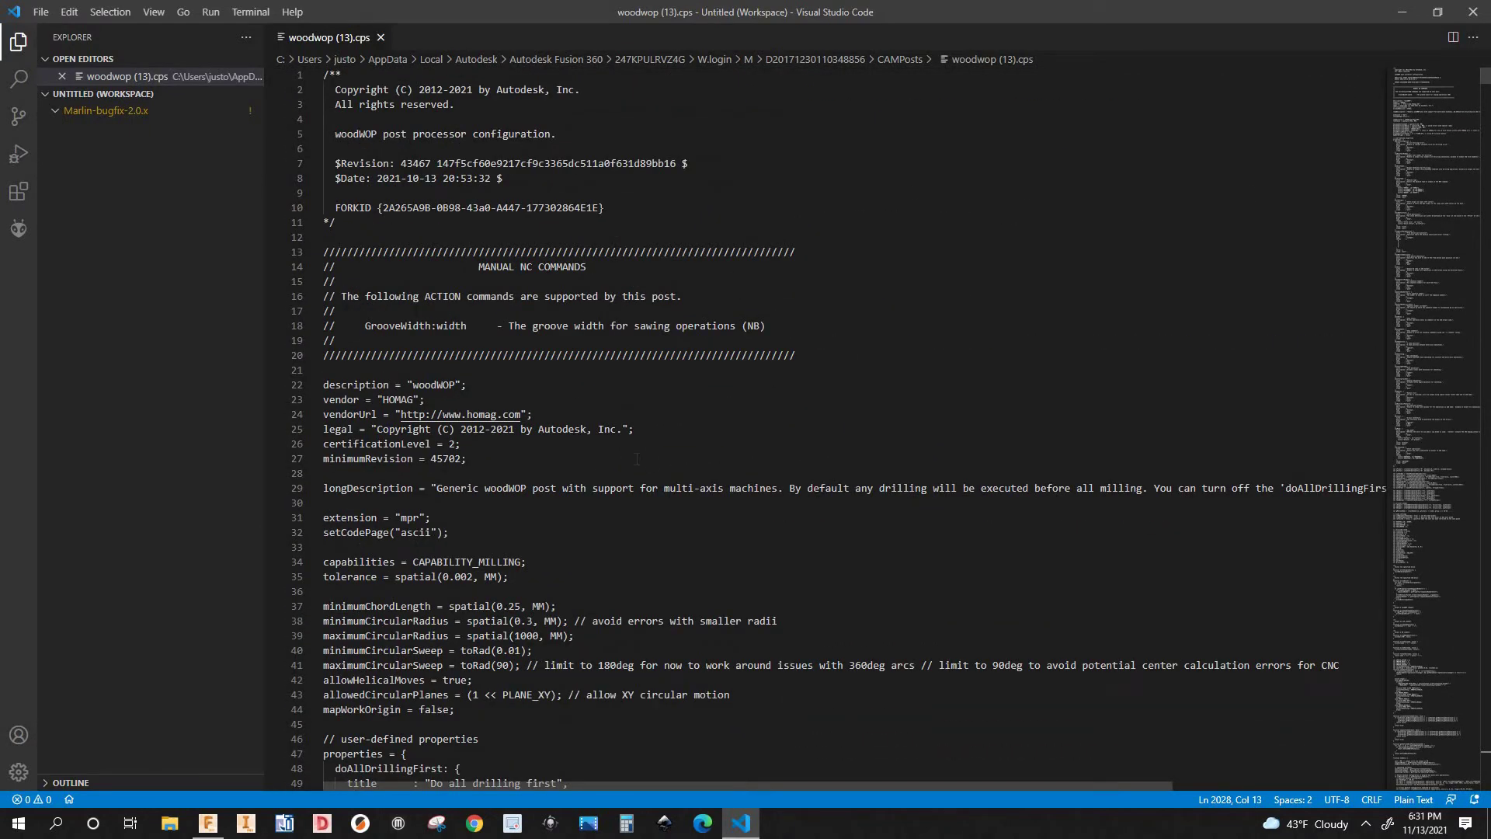
scroll(637, 459, "down", 10)
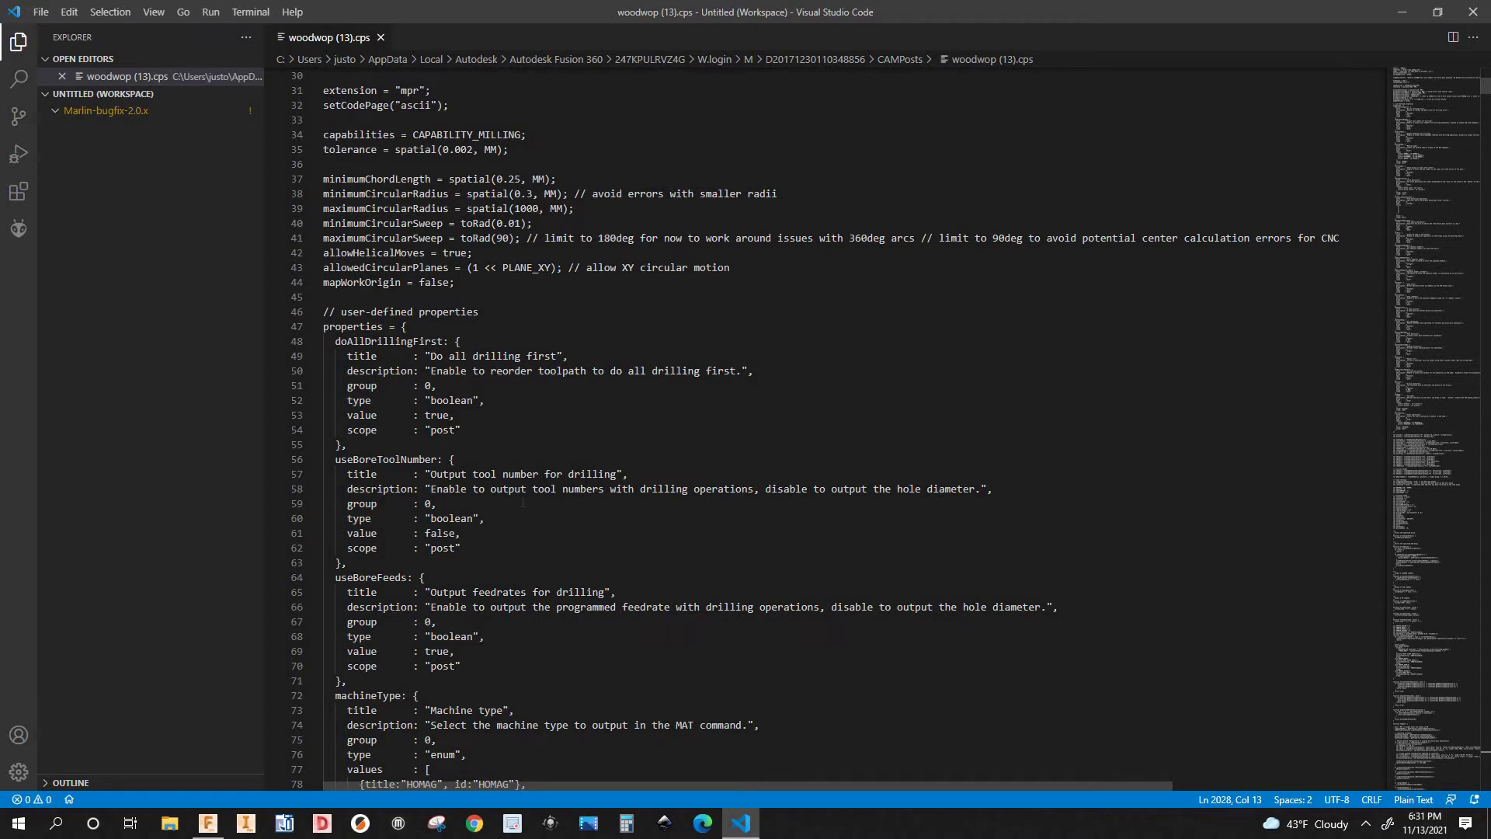
scroll(328, 428, "down", 1)
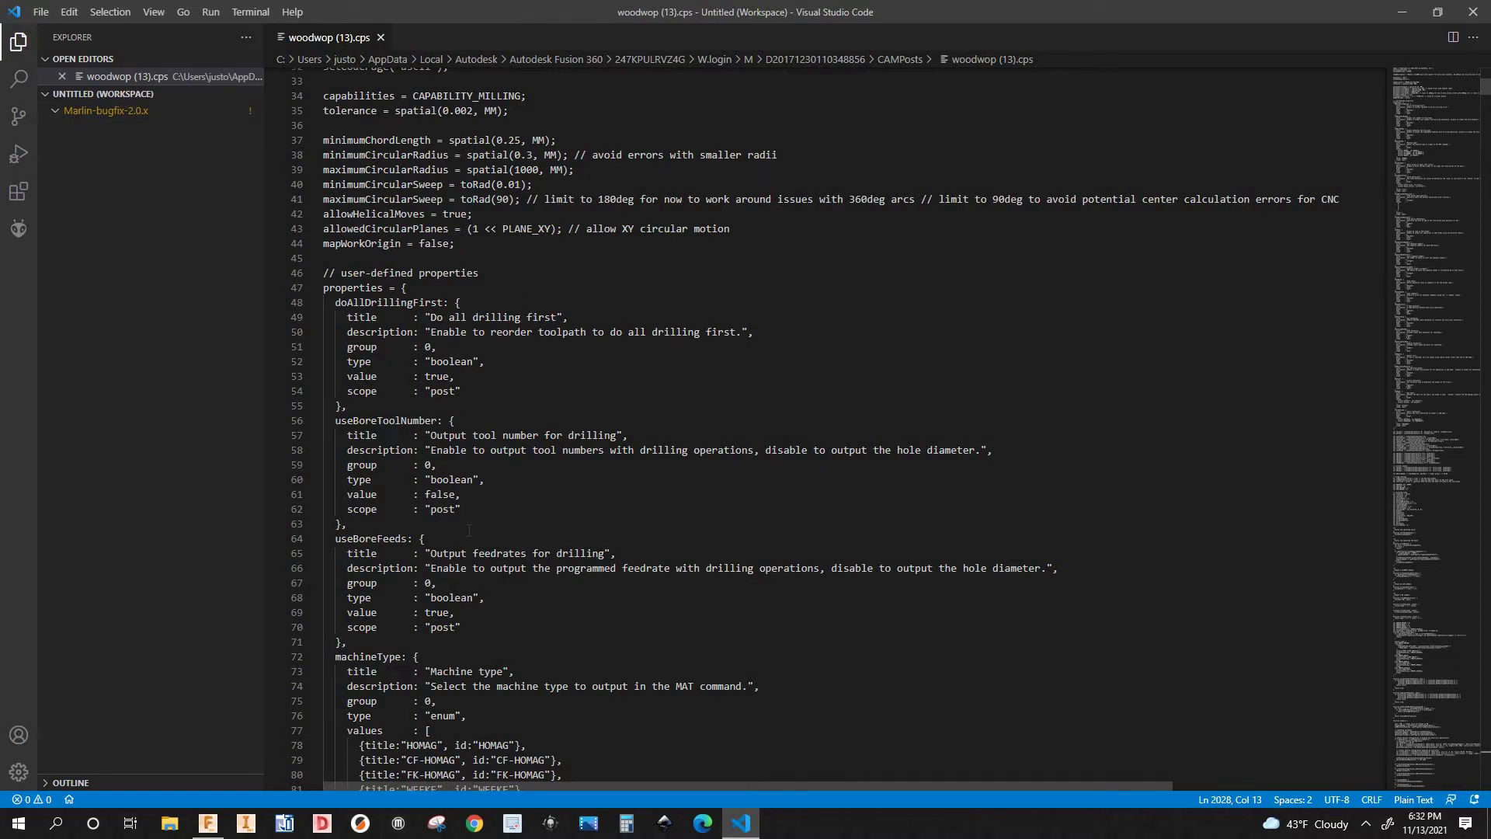
scroll(525, 507, "down", 2)
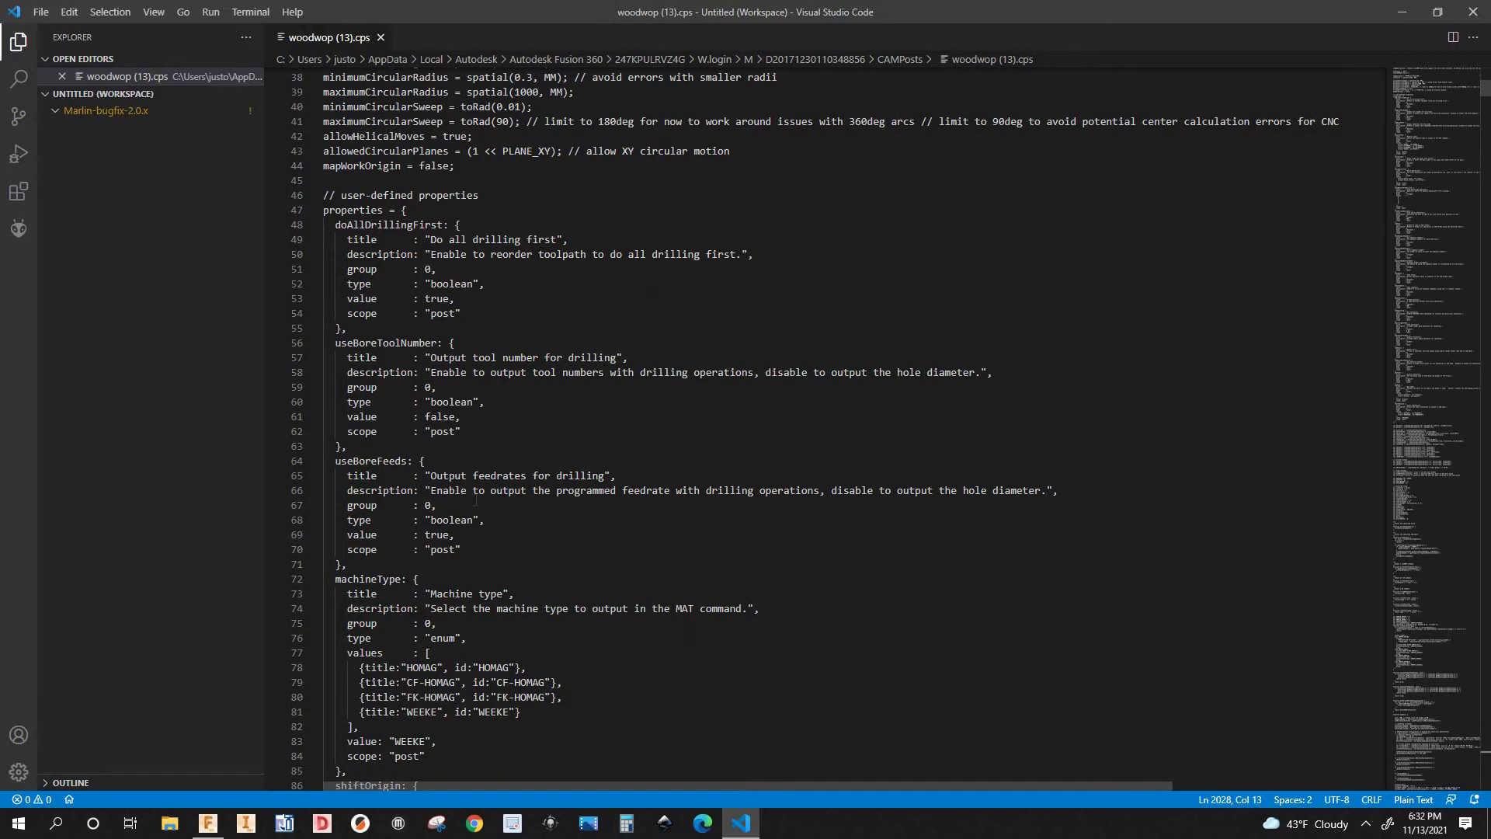
scroll(476, 500, "down", 10)
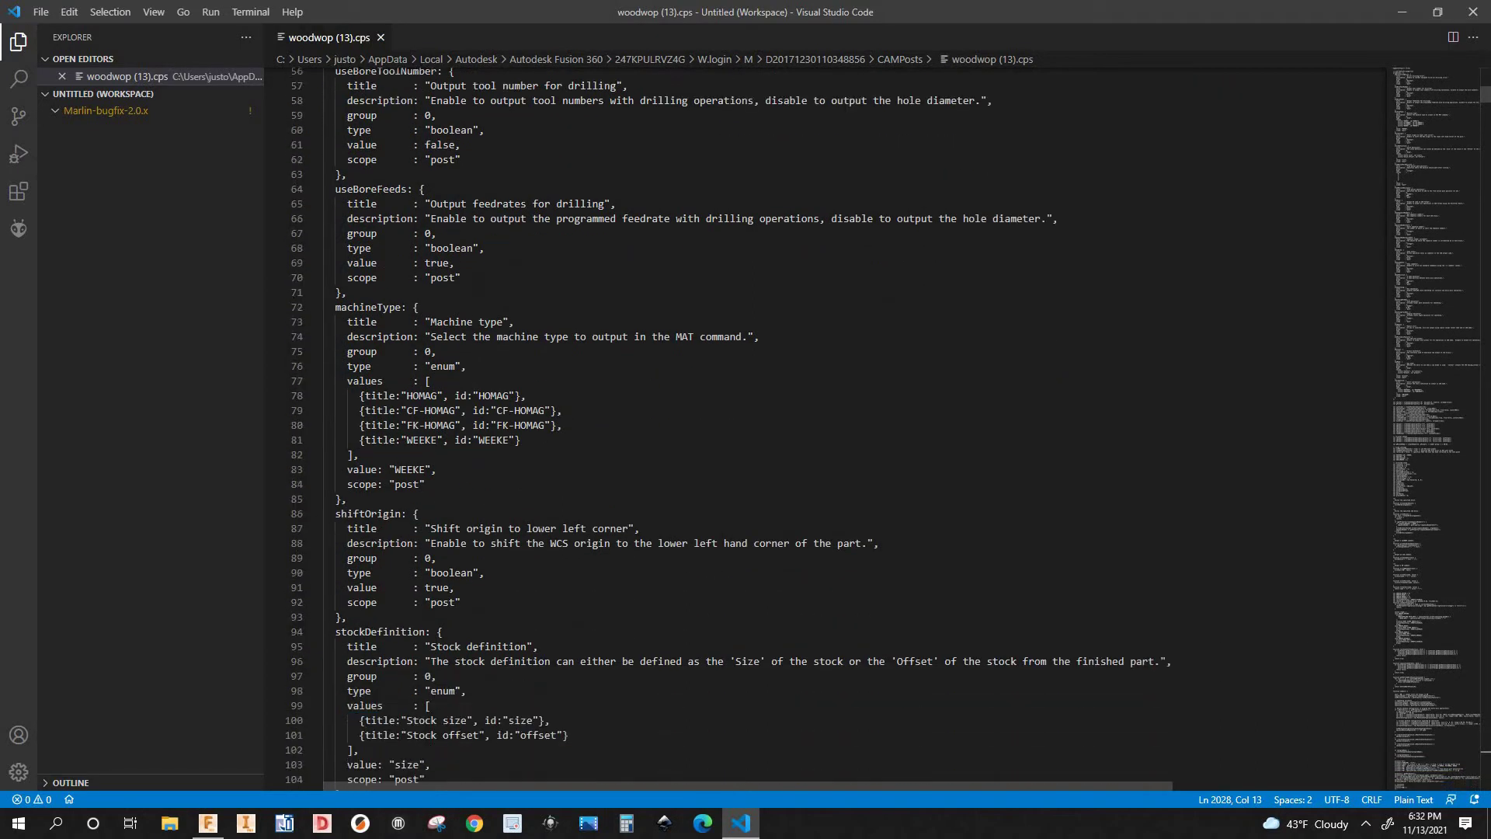
scroll(500, 562, "down", 6)
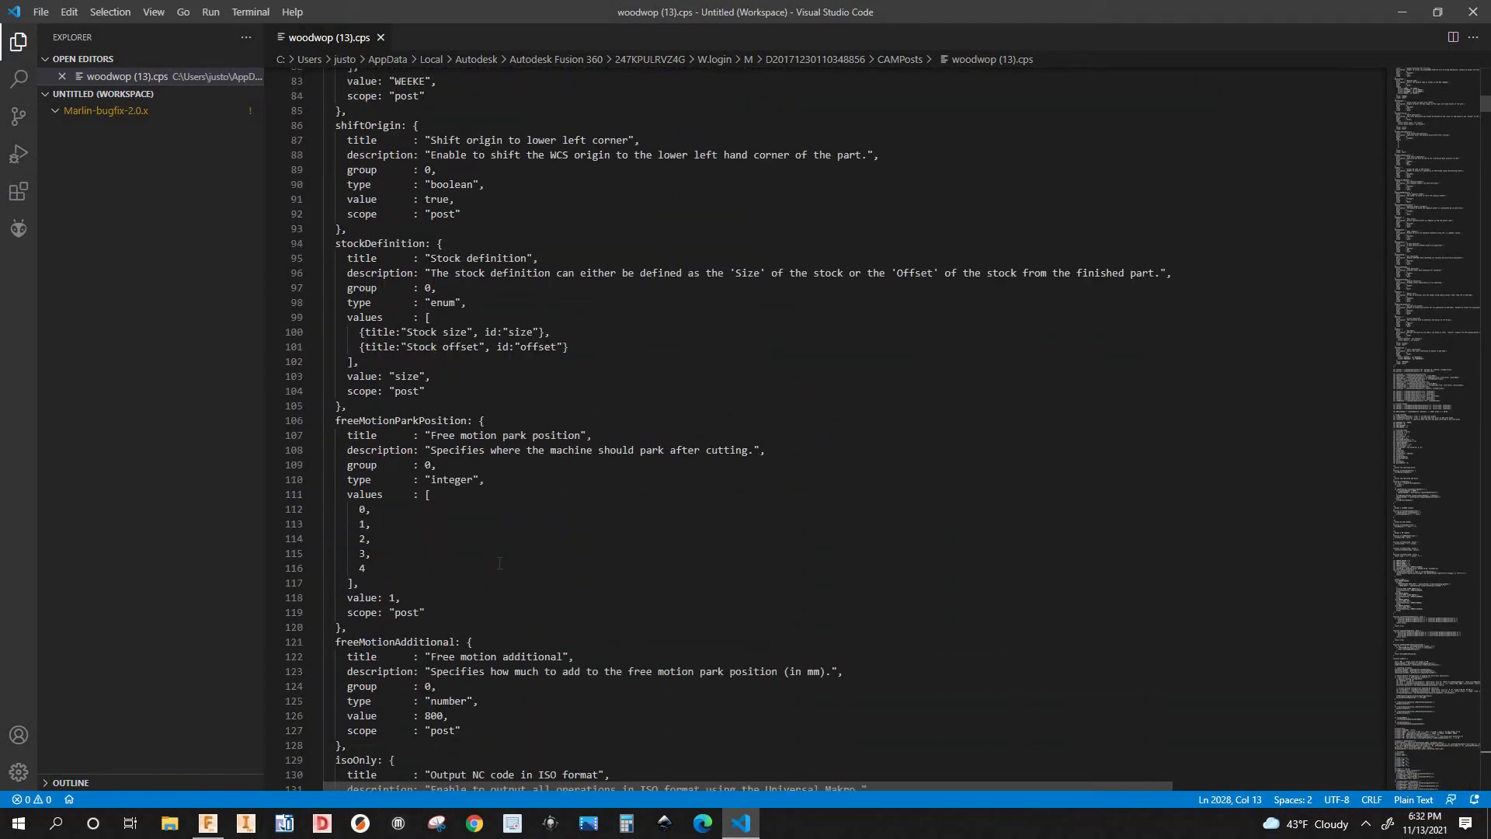
scroll(499, 562, "down", 2)
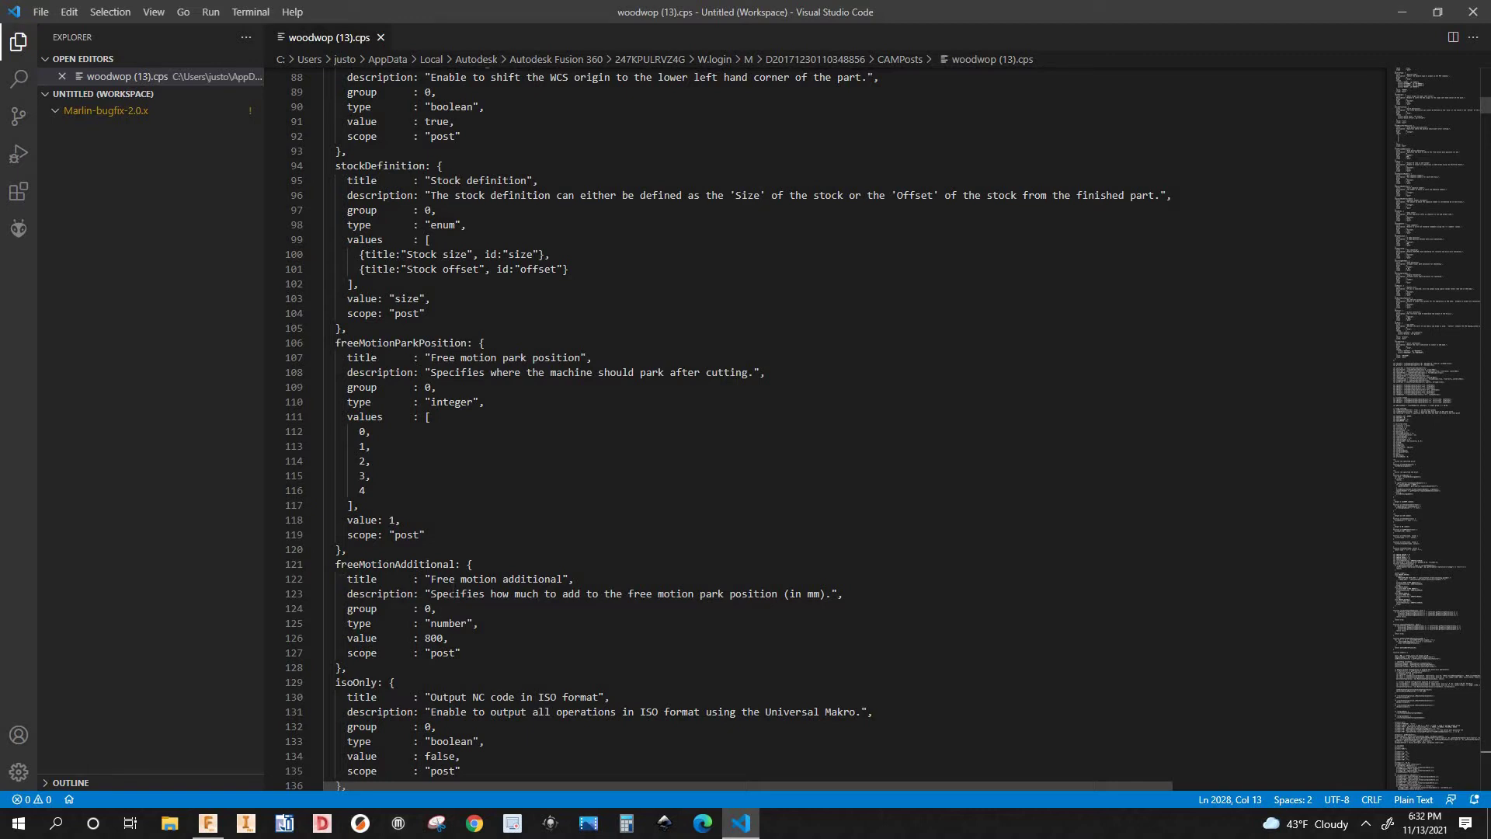
scroll(777, 429, "down", 1)
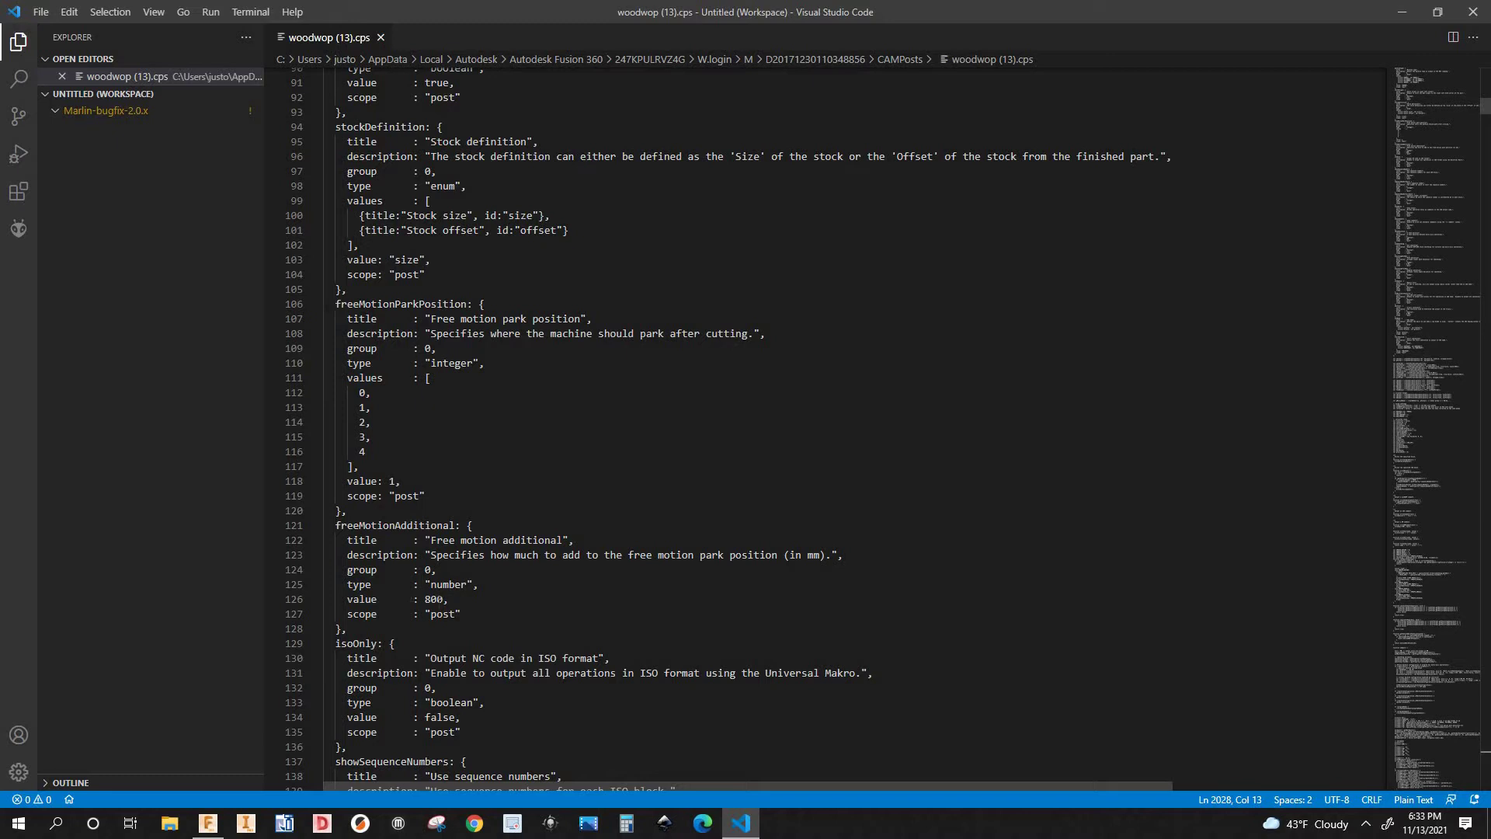
scroll(777, 427, "down", 1)
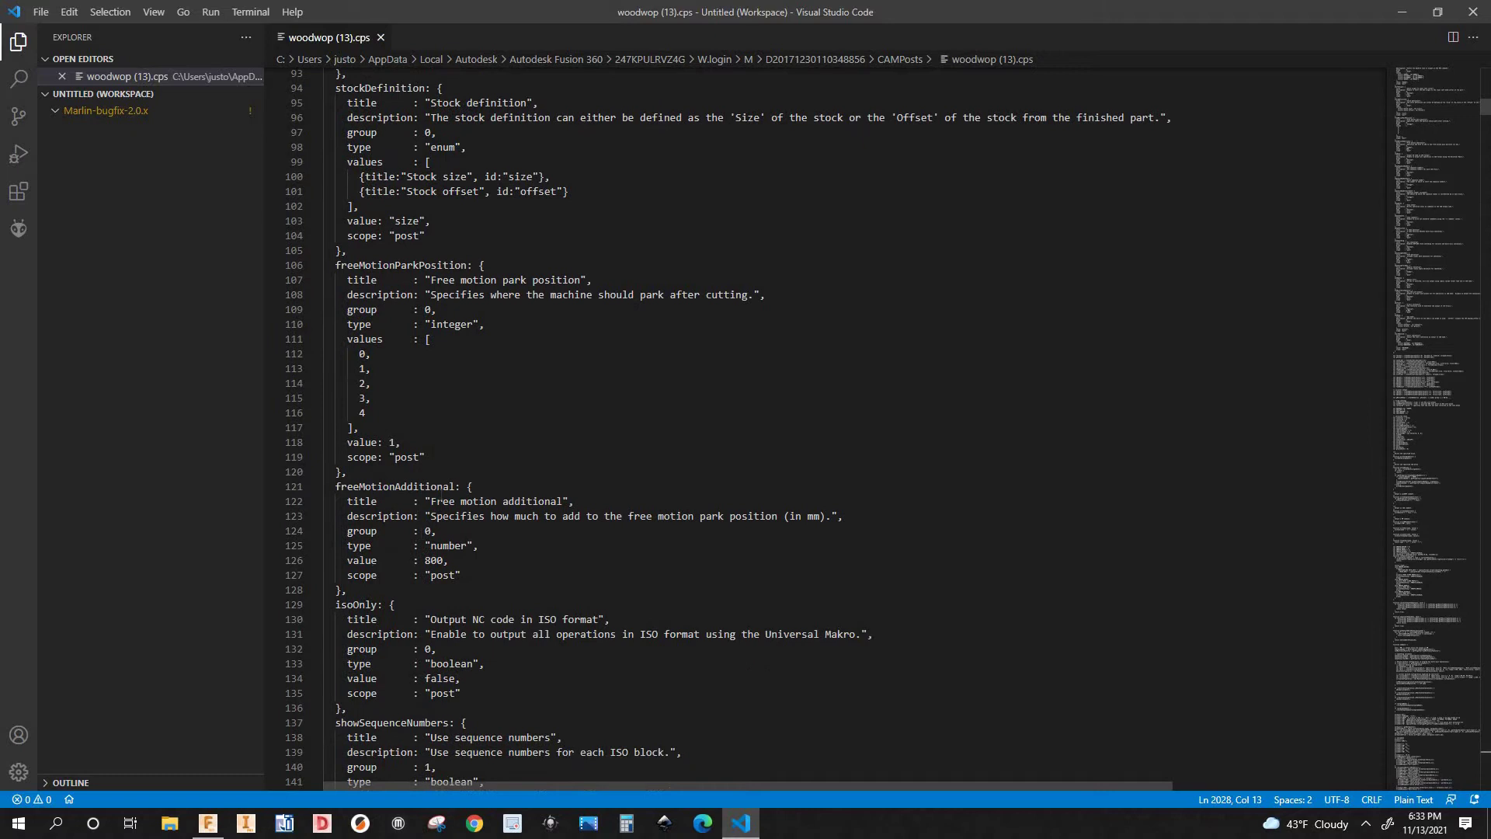
scroll(429, 578, "down", 6)
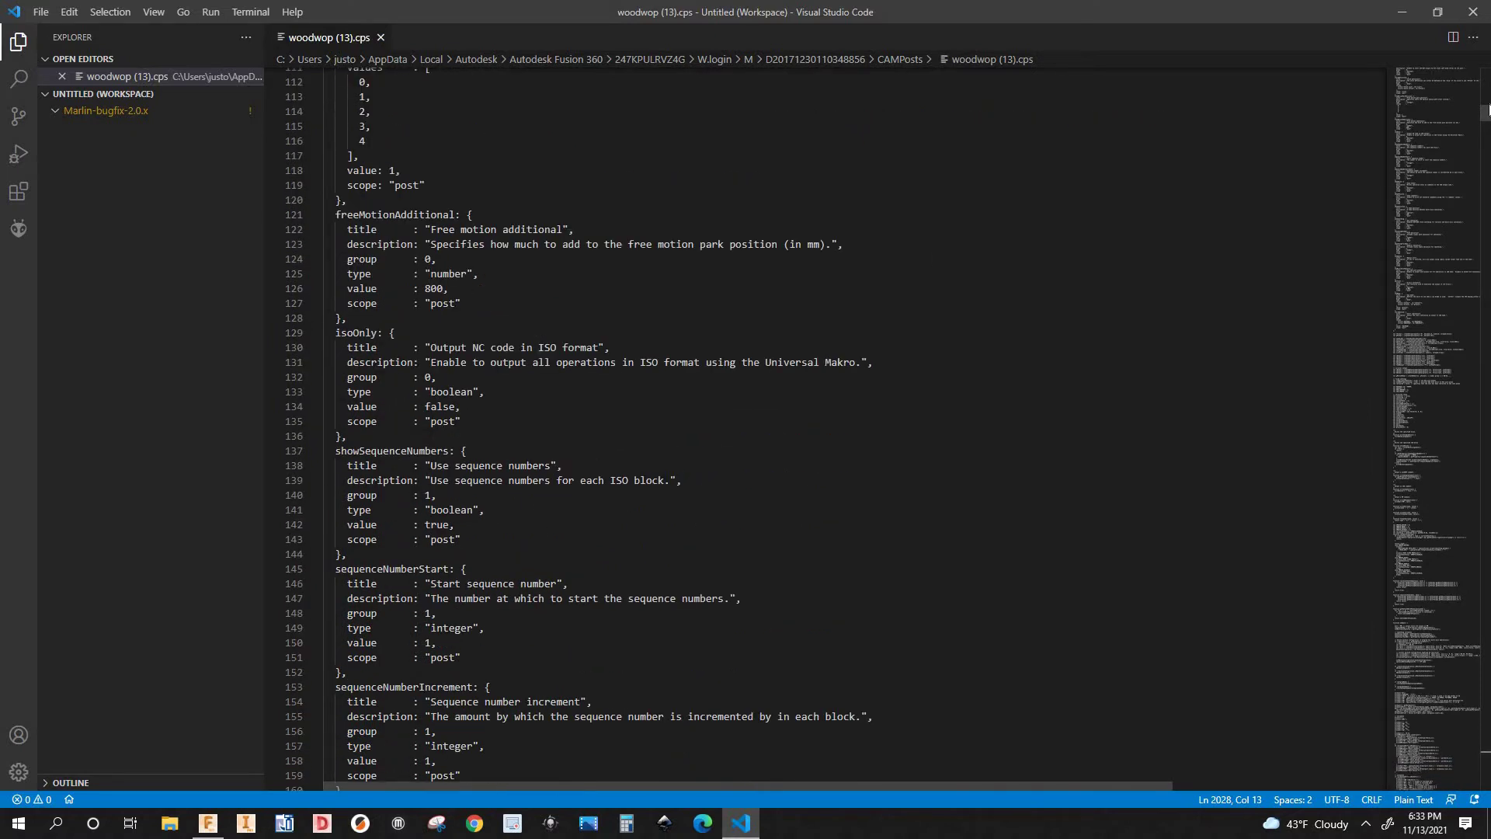
Go to writeSawGroove and place the cursor in the empty groove-width writeVar name on line 2028
left_click_drag(1470, 188, 253, 663)
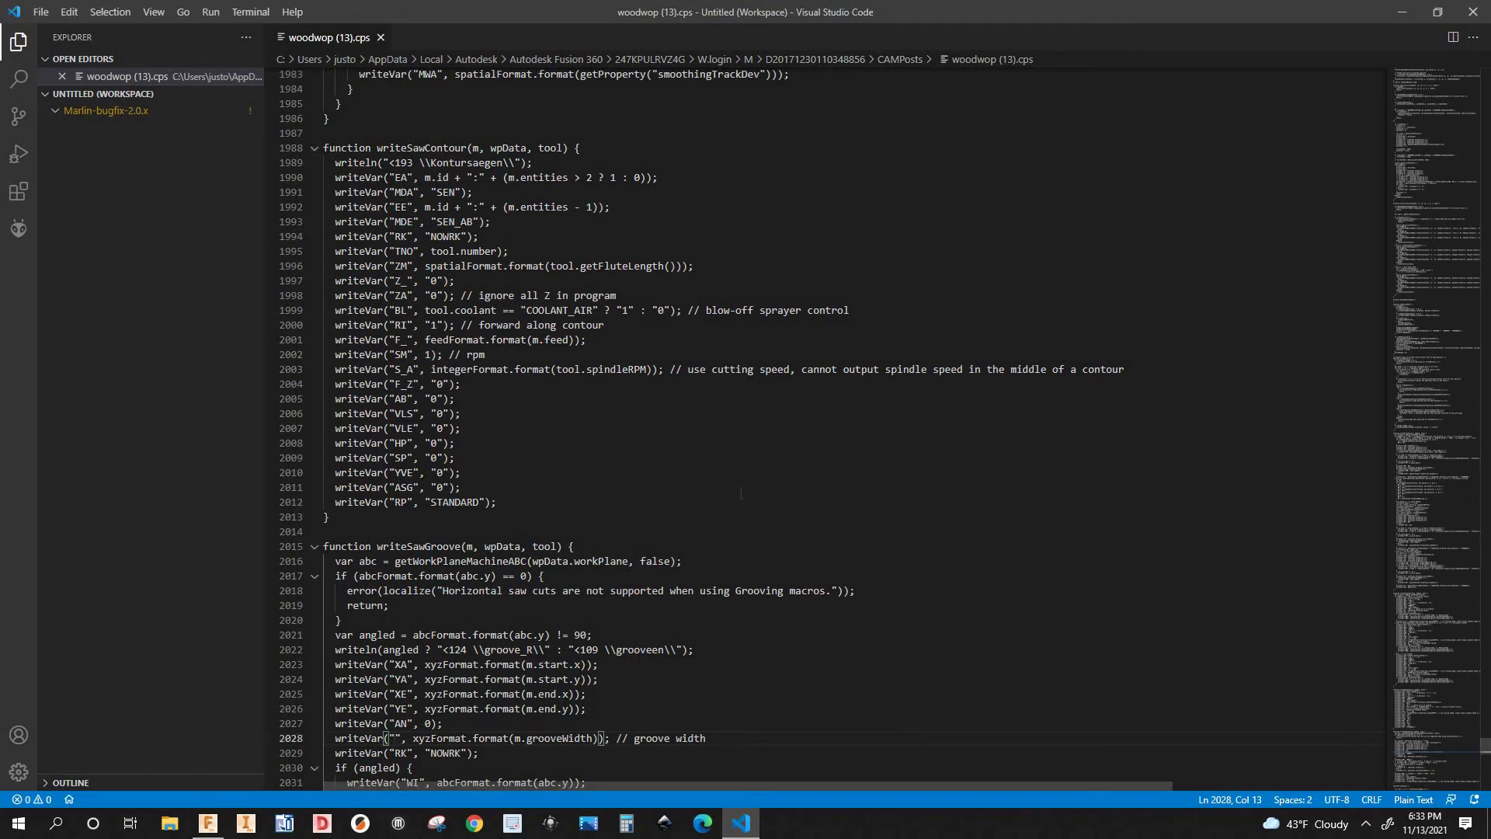
scroll(466, 403, "down", 2)
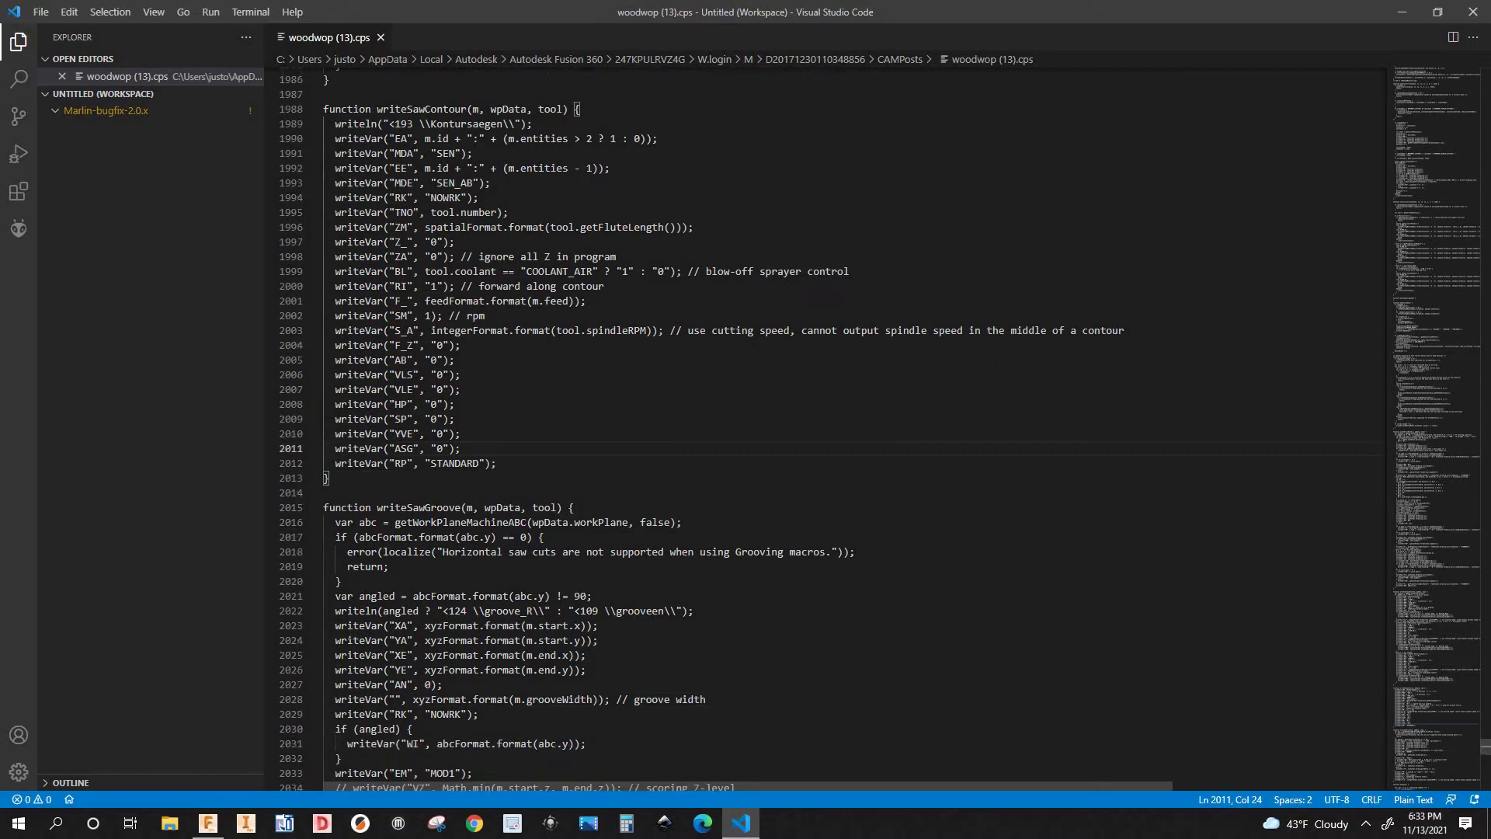
left_click(461, 409)
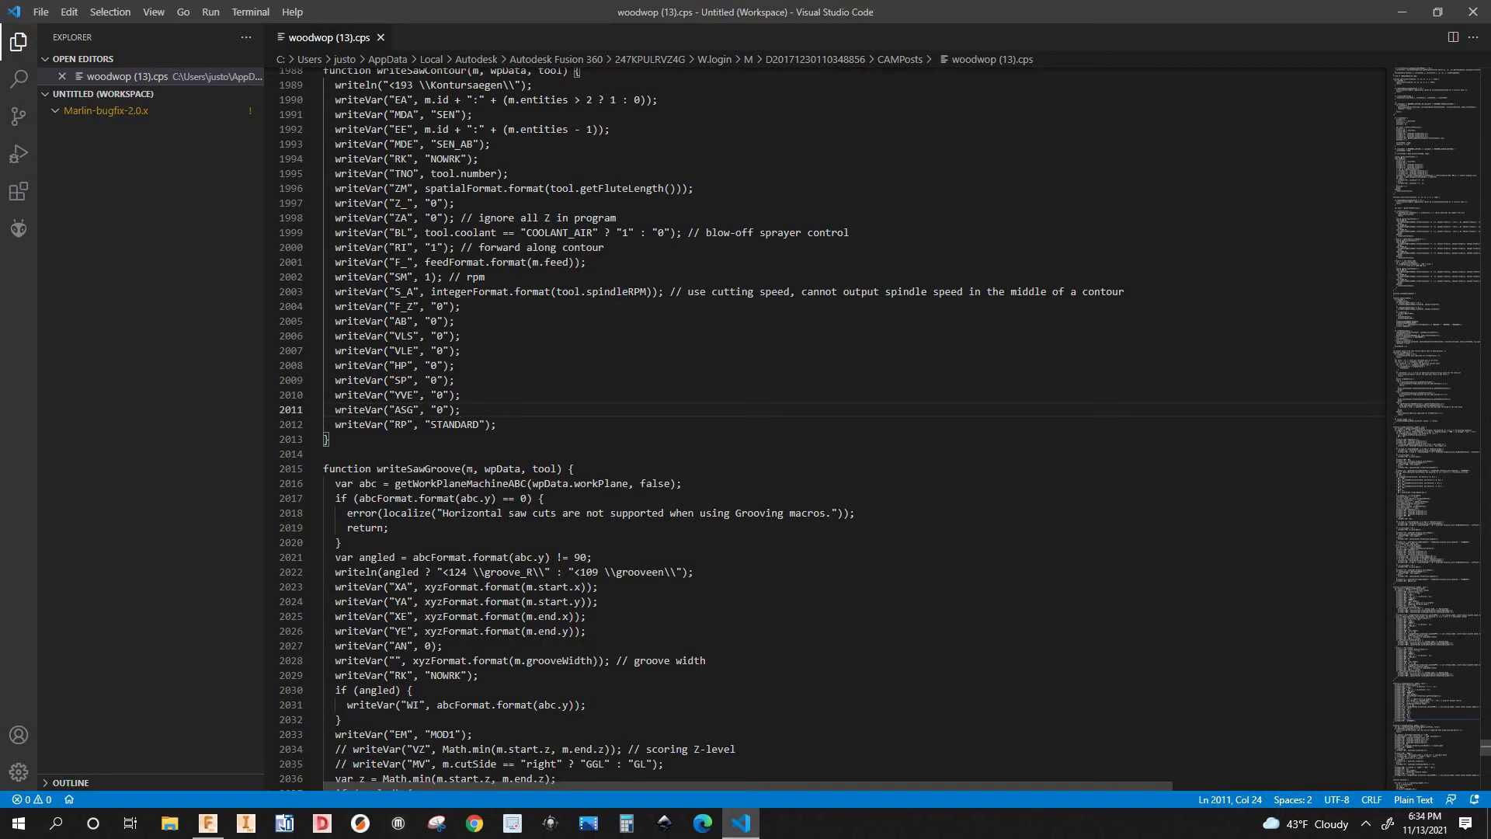
left_click(41, 12)
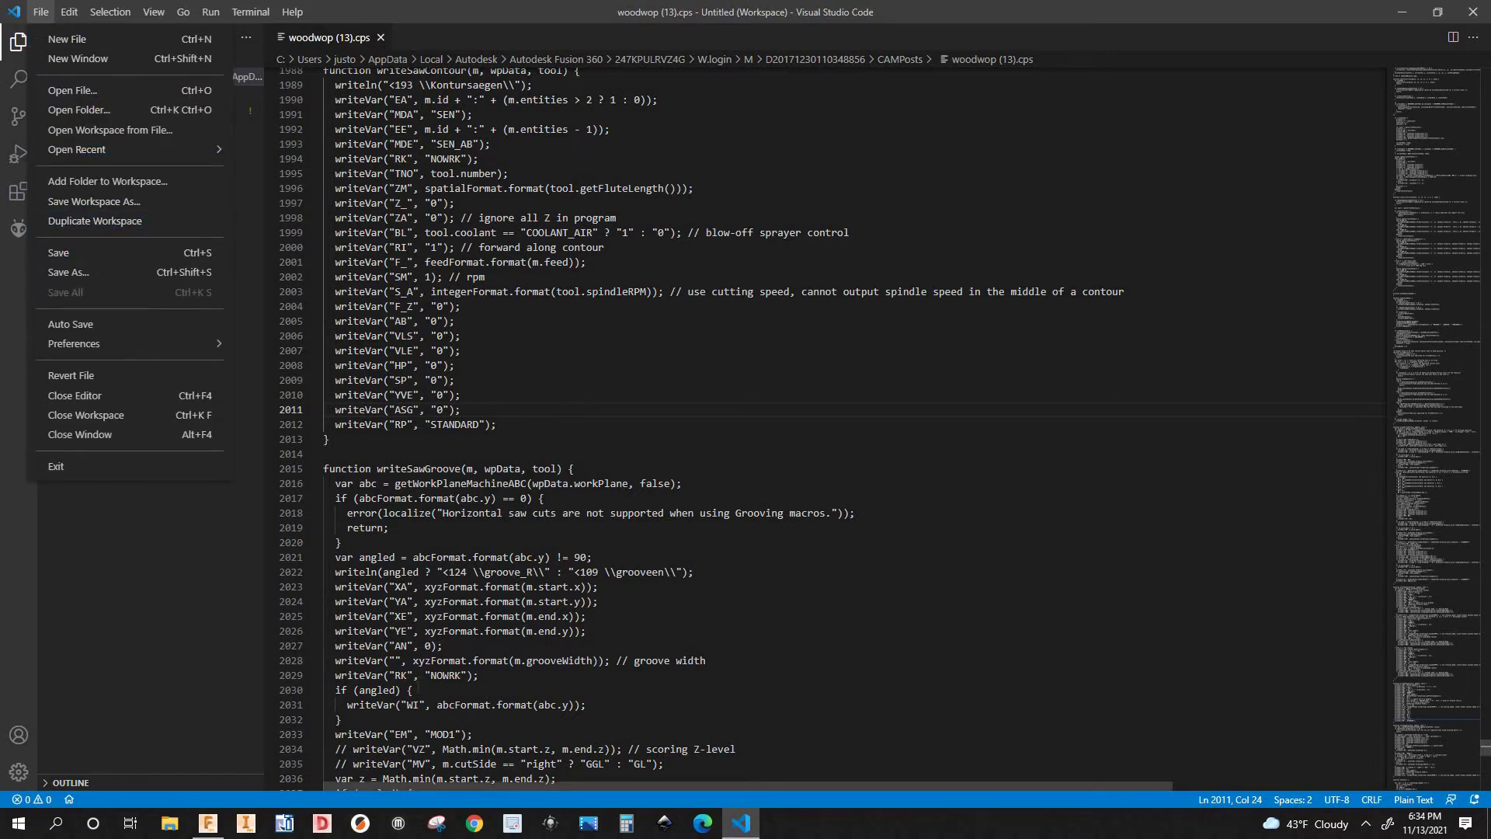
left_click(416, 690)
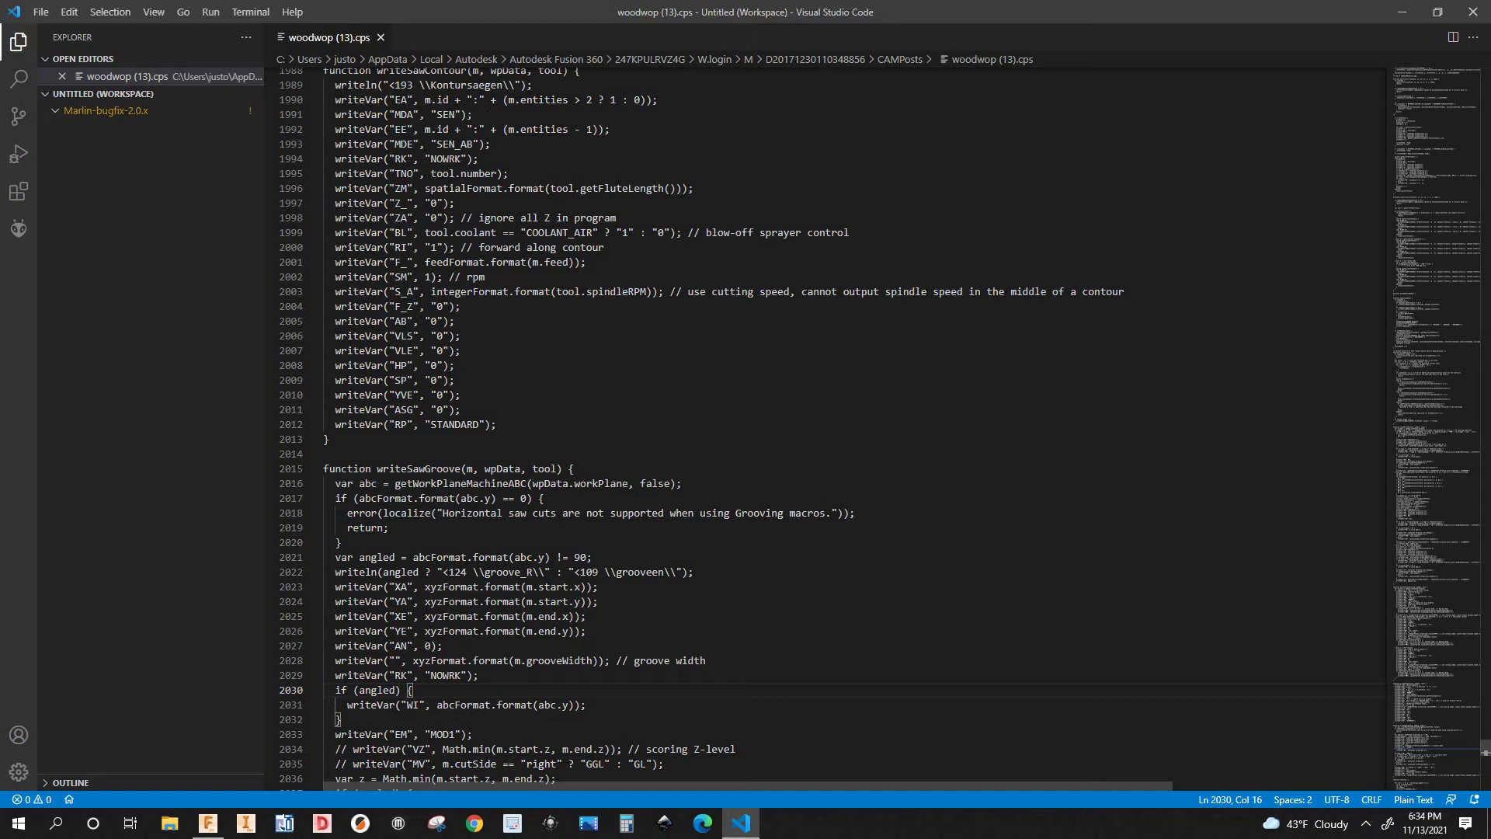
left_click(394, 660)
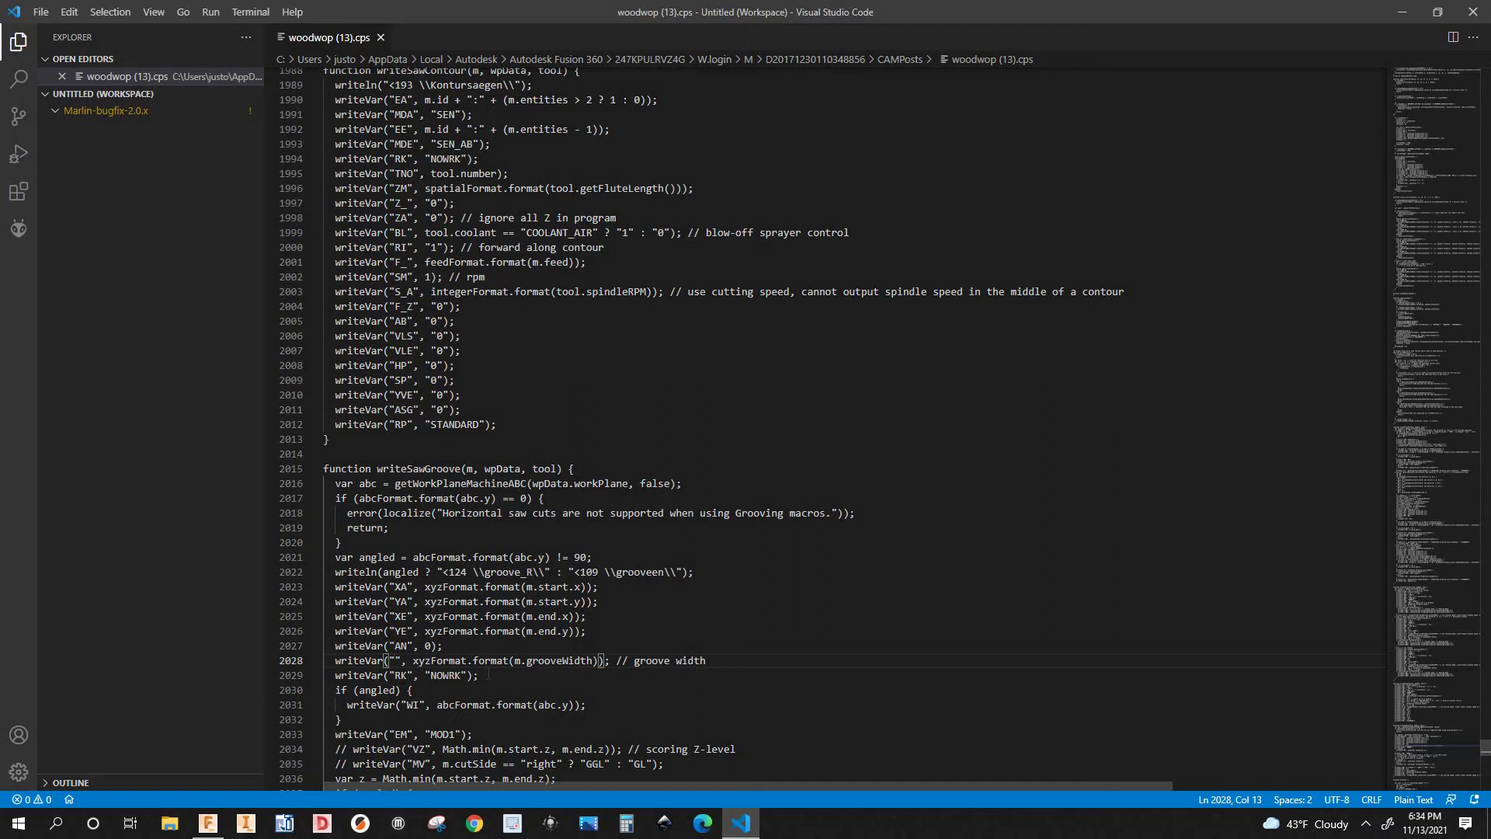
Name the groove-width variable NB on line 2028 and save woodwop (13).cps
type("NB")
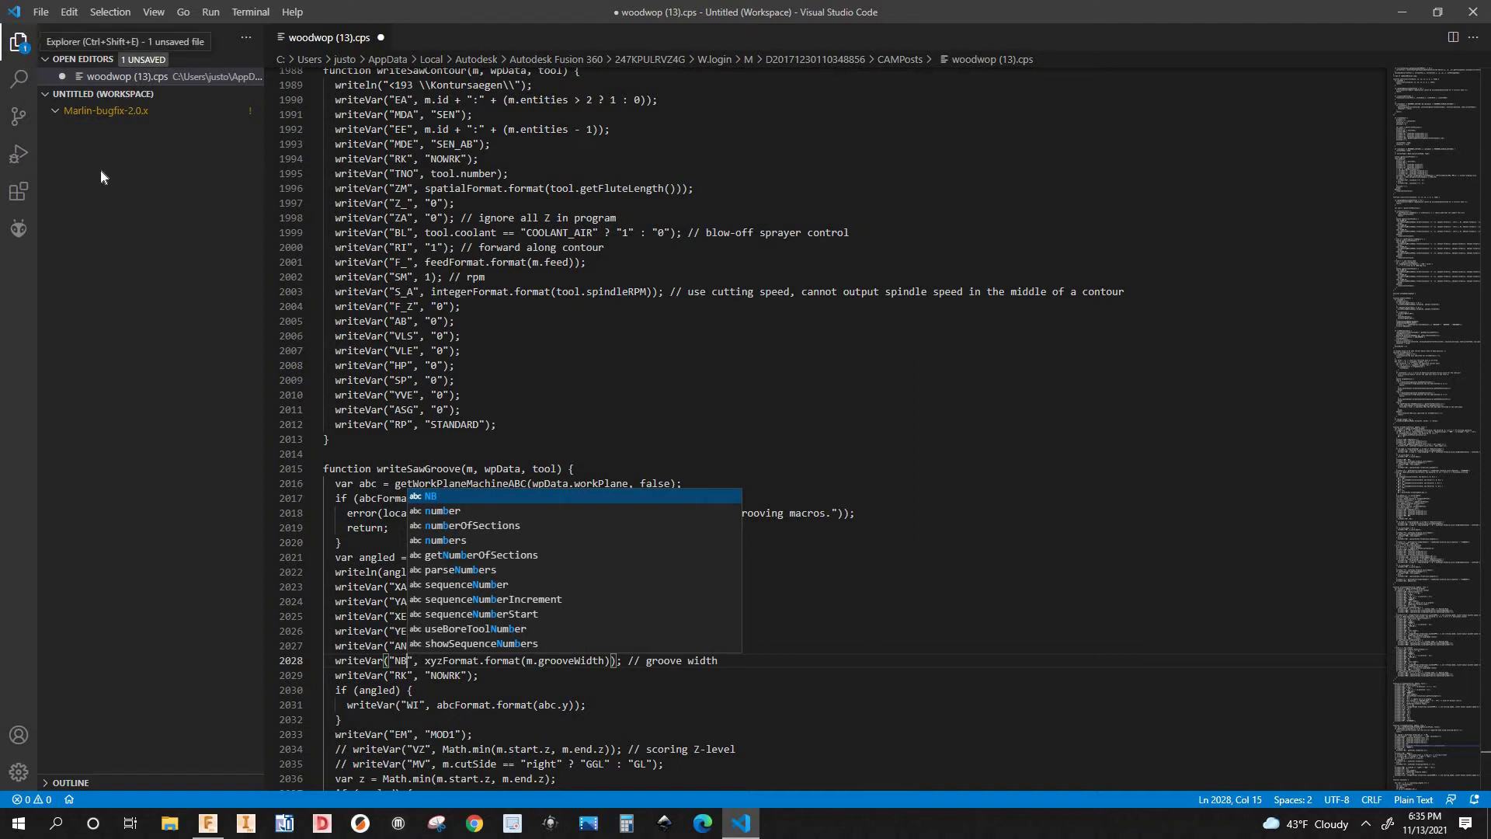
left_click(41, 11)
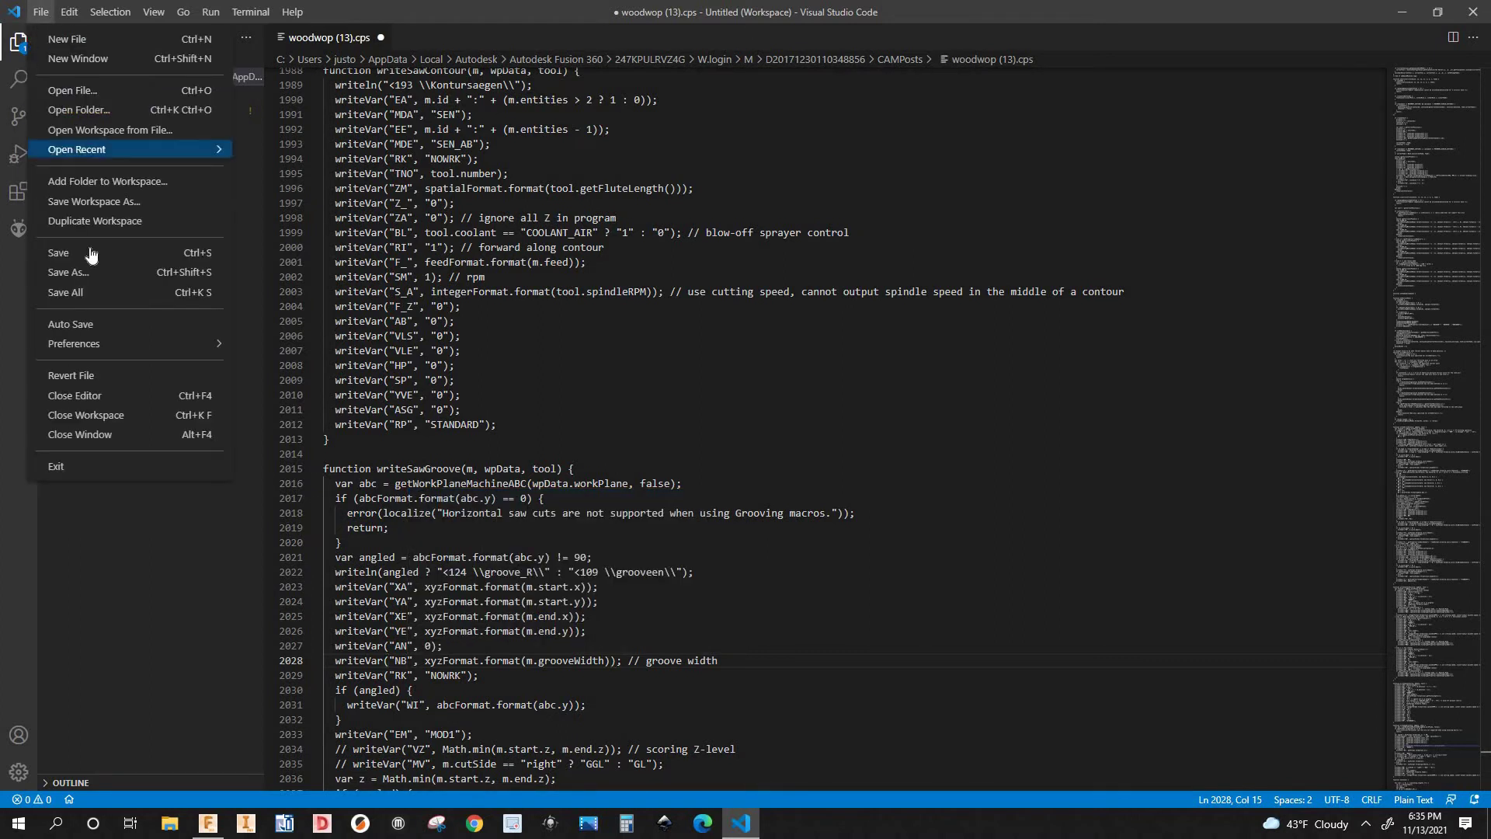
left_click(153, 293)
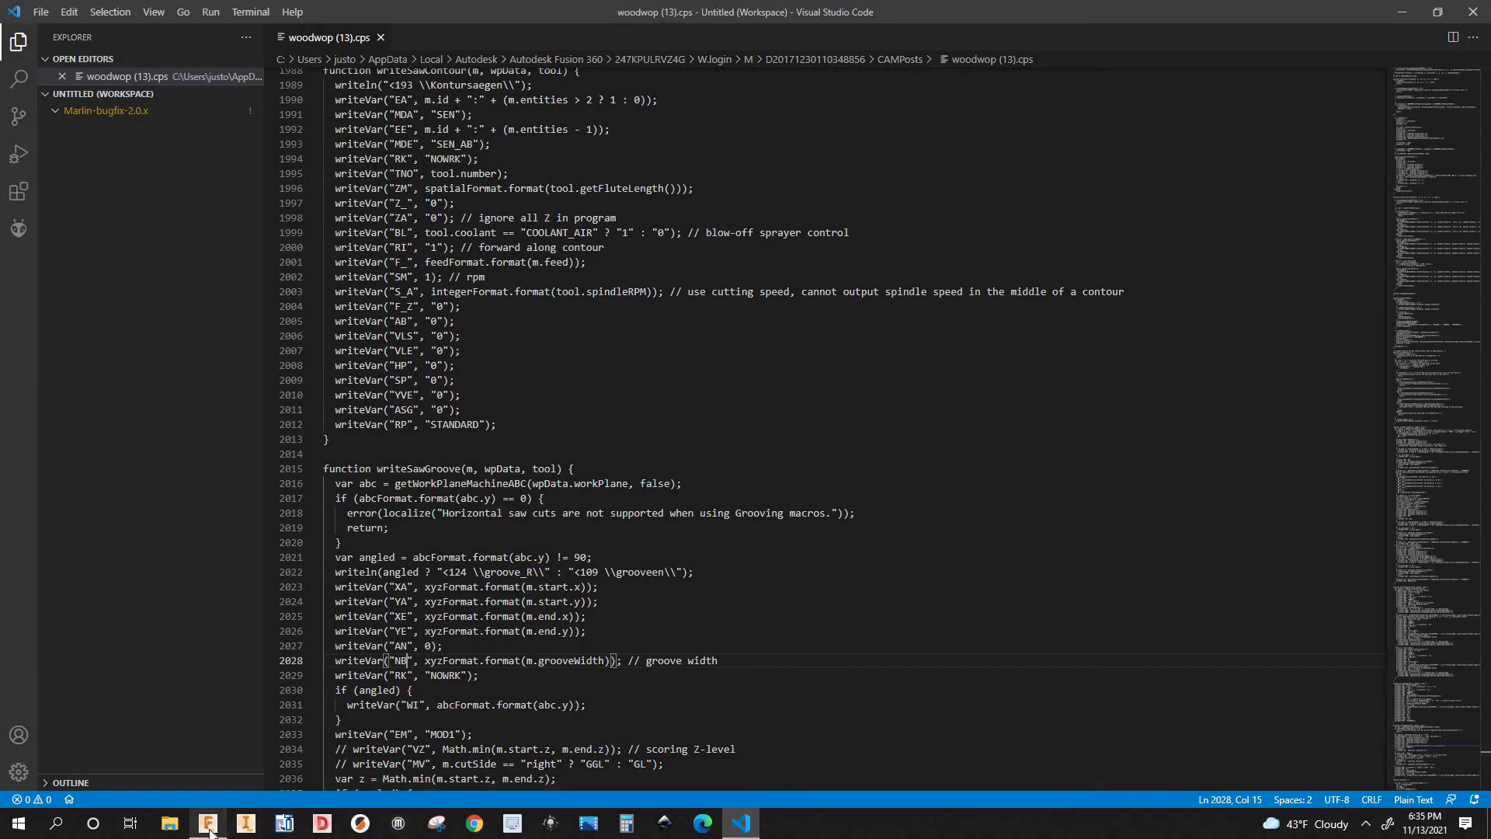
Post the 2D Pocket operation of saw grooving on center v1 to an .mpr file
key("alt+Tab")
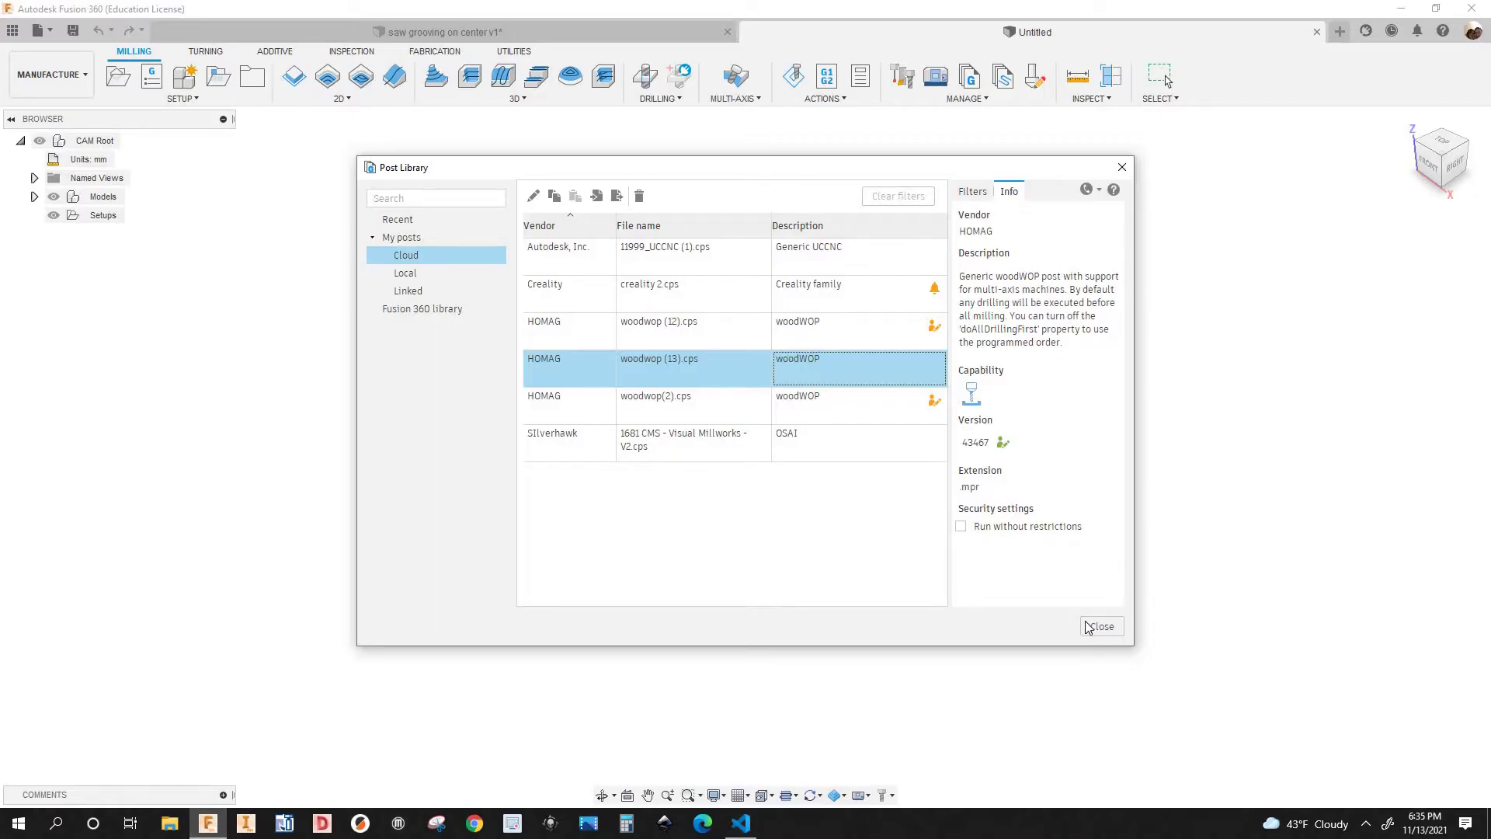
left_click(1101, 628)
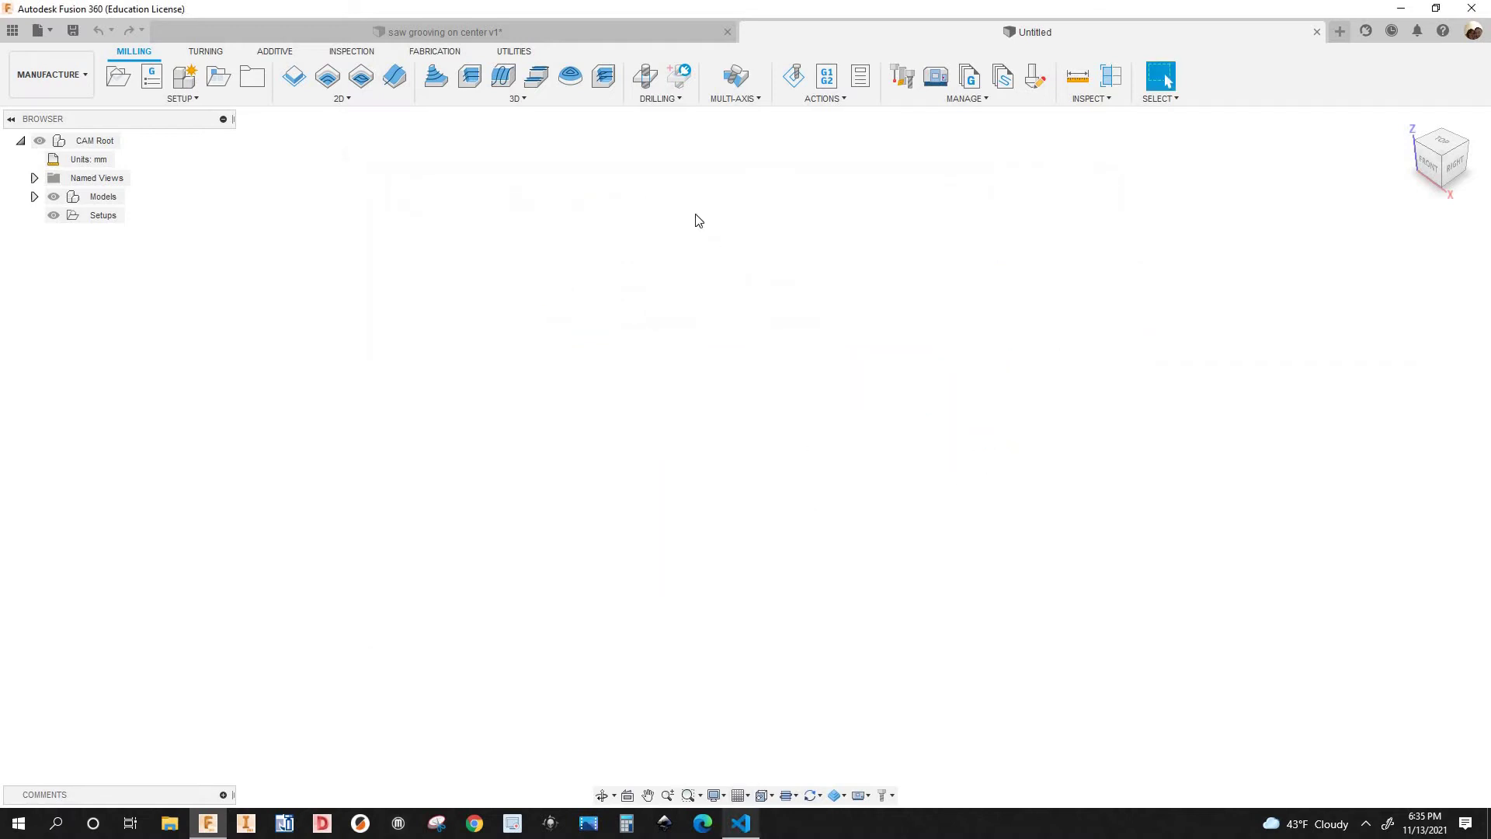
left_click(552, 31)
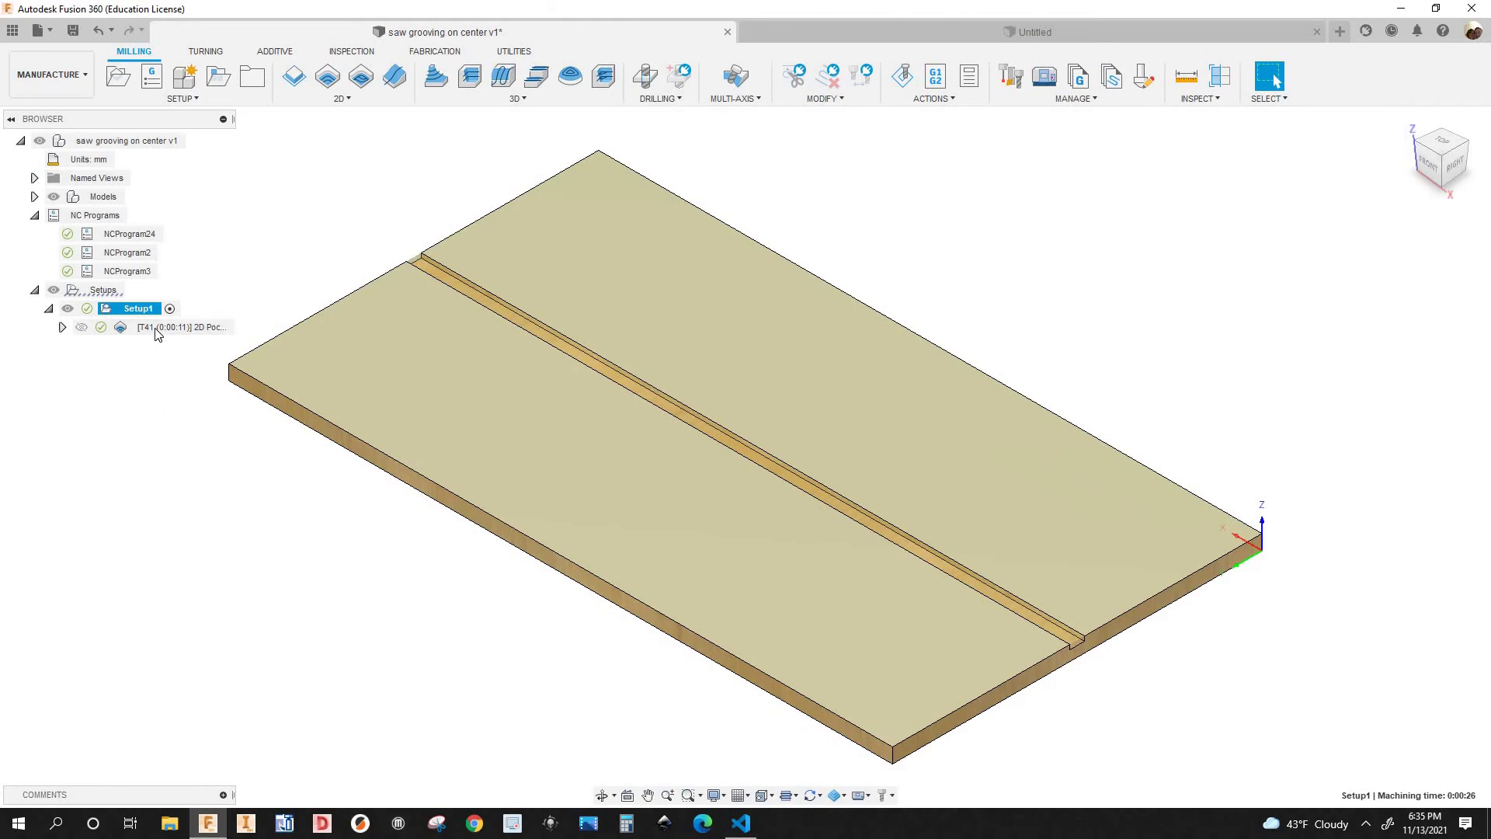
left_click(158, 327)
right_click(158, 327)
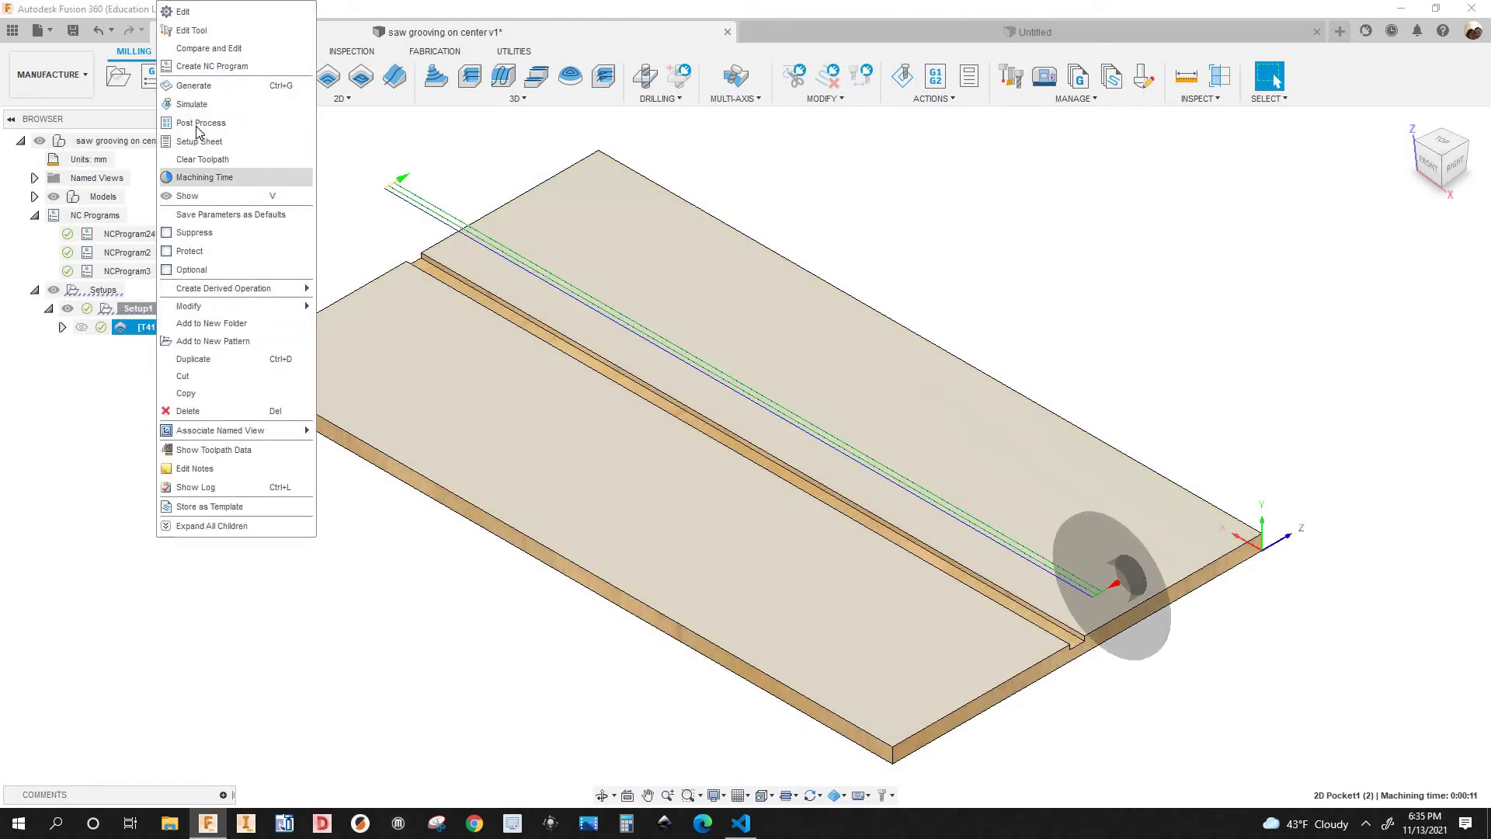
left_click(199, 123)
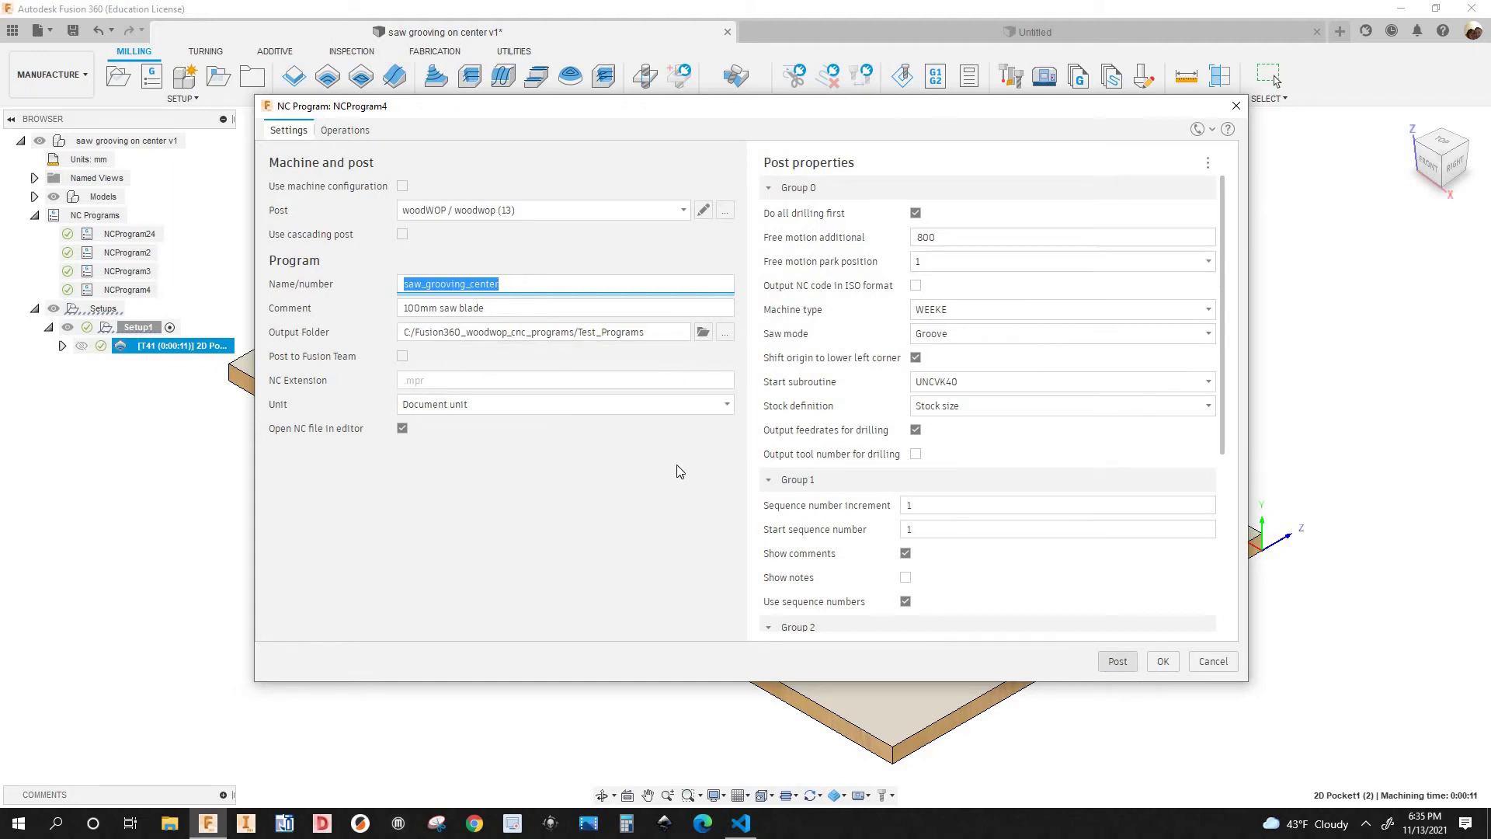
key("Return")
key("Return")
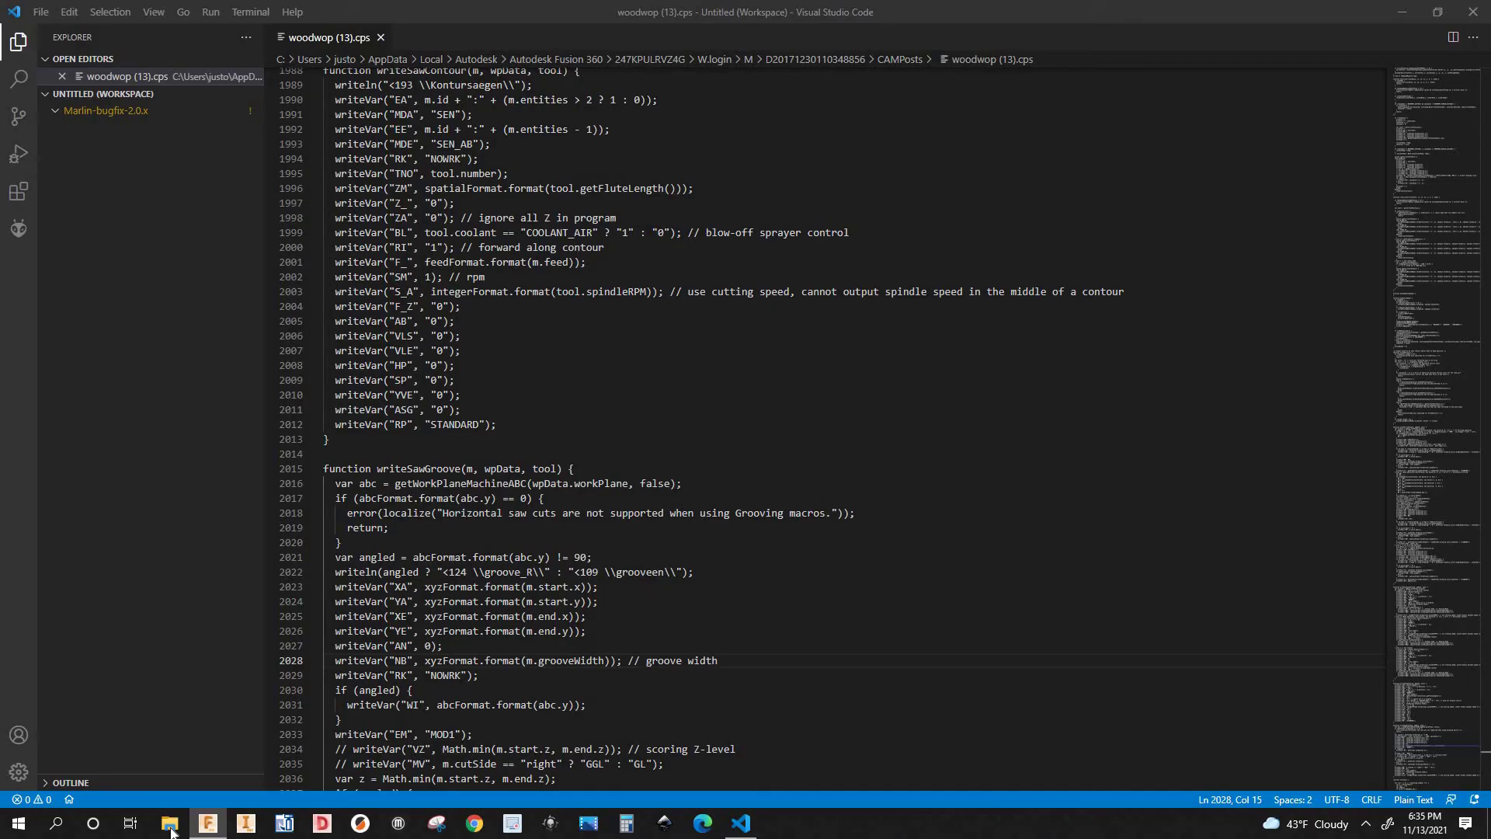
Open saw_grooving_center from the Test_Programs folder in woodWOP
right_click(171, 830)
left_click(152, 504)
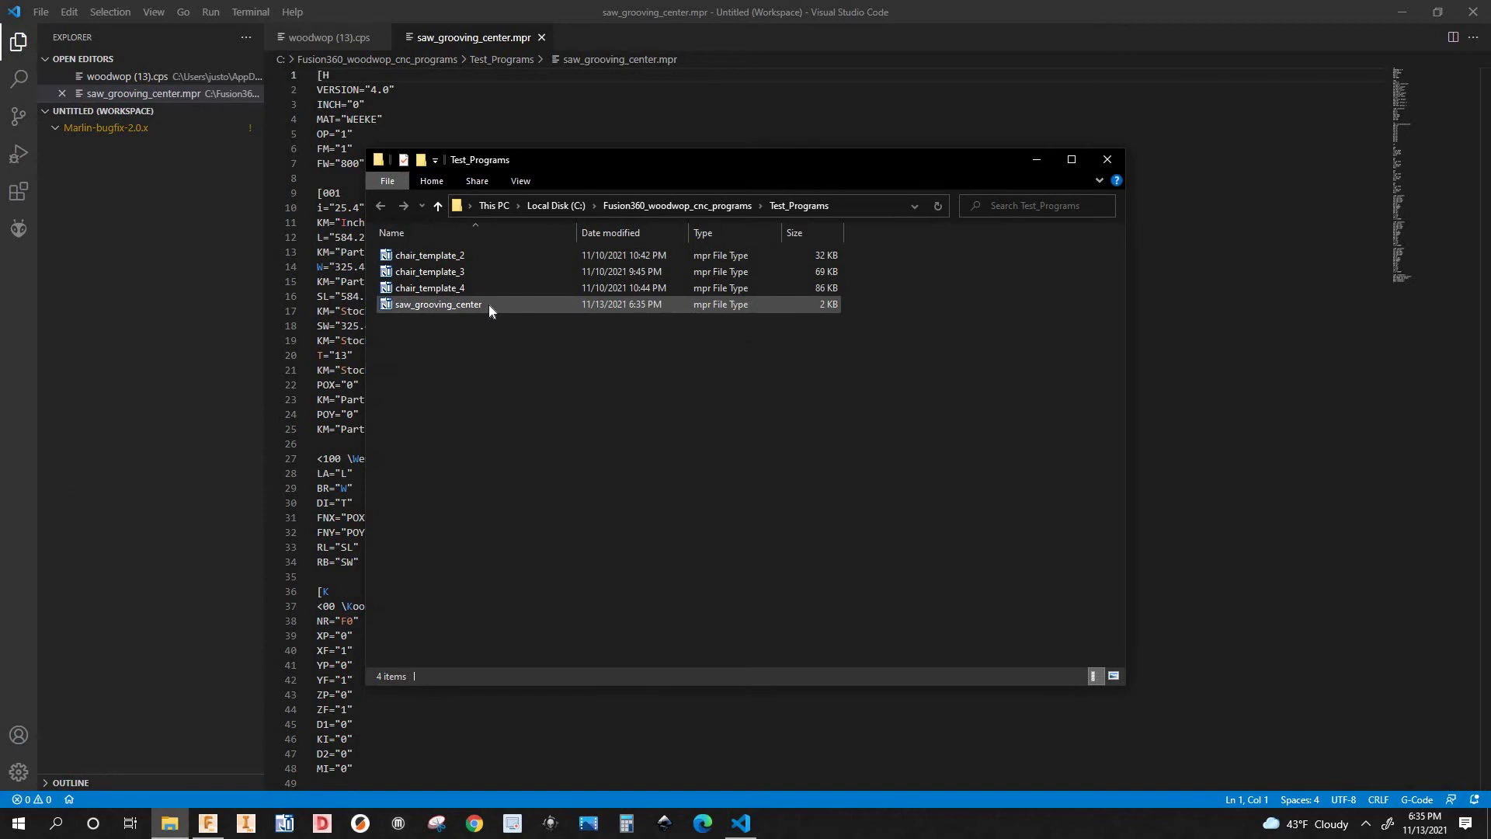
double_click(487, 306)
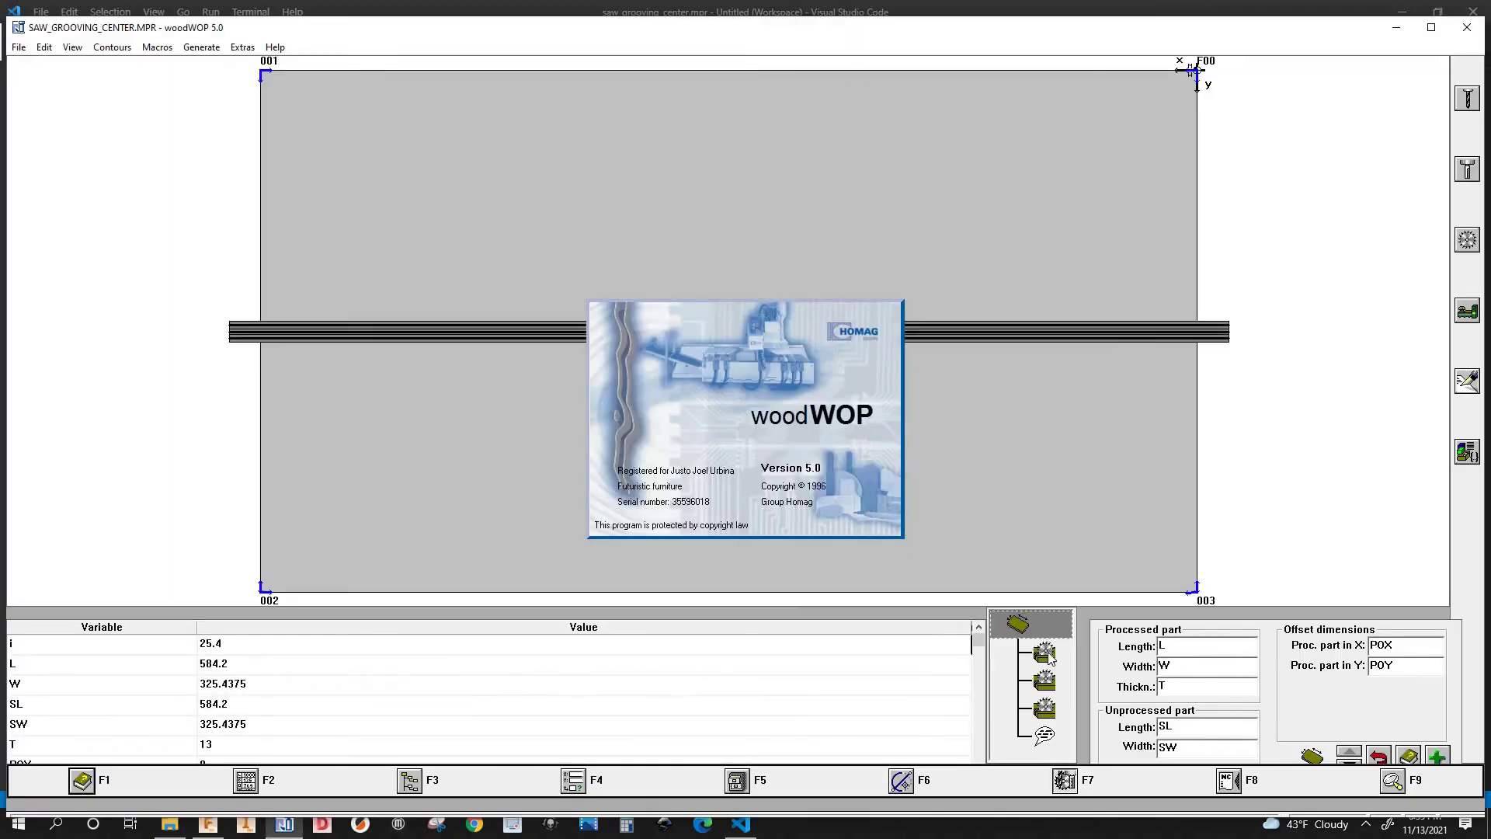
Inspect the parameters of all three saw groove operations, including the 4.62 groove width
left_click(1045, 652)
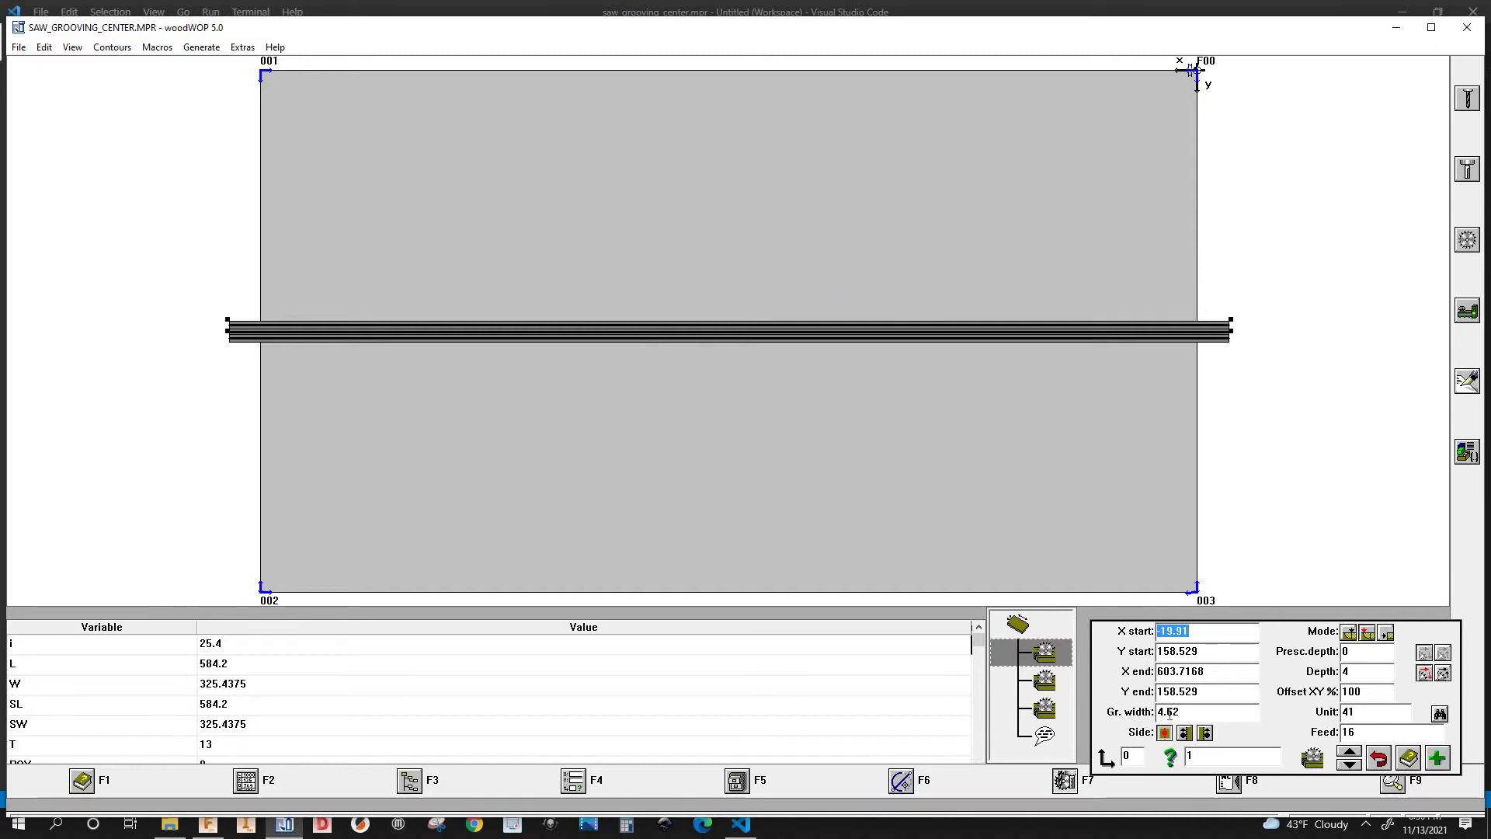
left_click(1046, 680)
left_click(1046, 707)
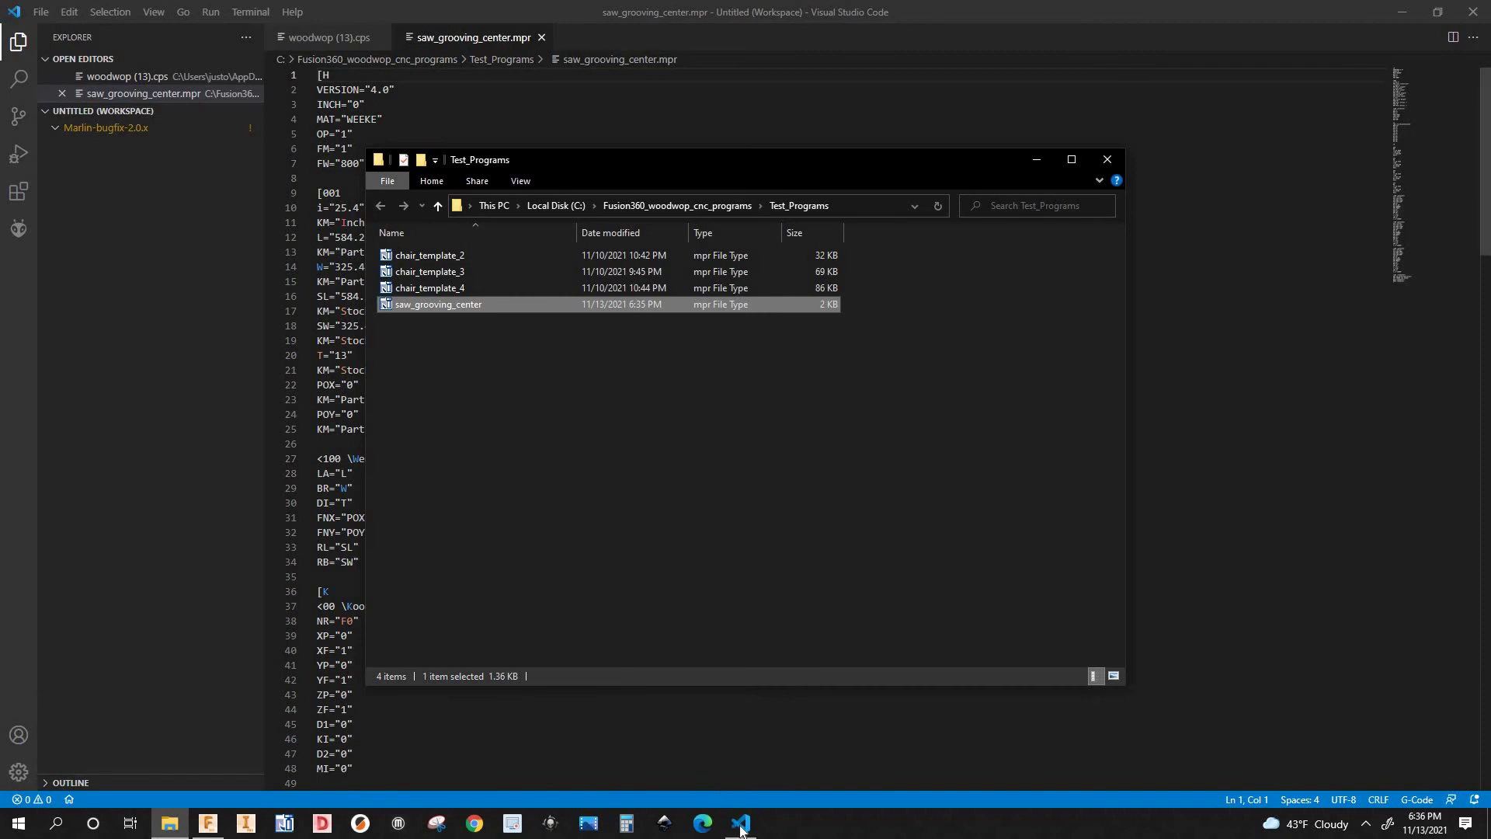
Remove NB from the groove-width writeVar on line 2028 and save woodwop (13).cps
mouse_move(743, 833)
left_click(737, 804)
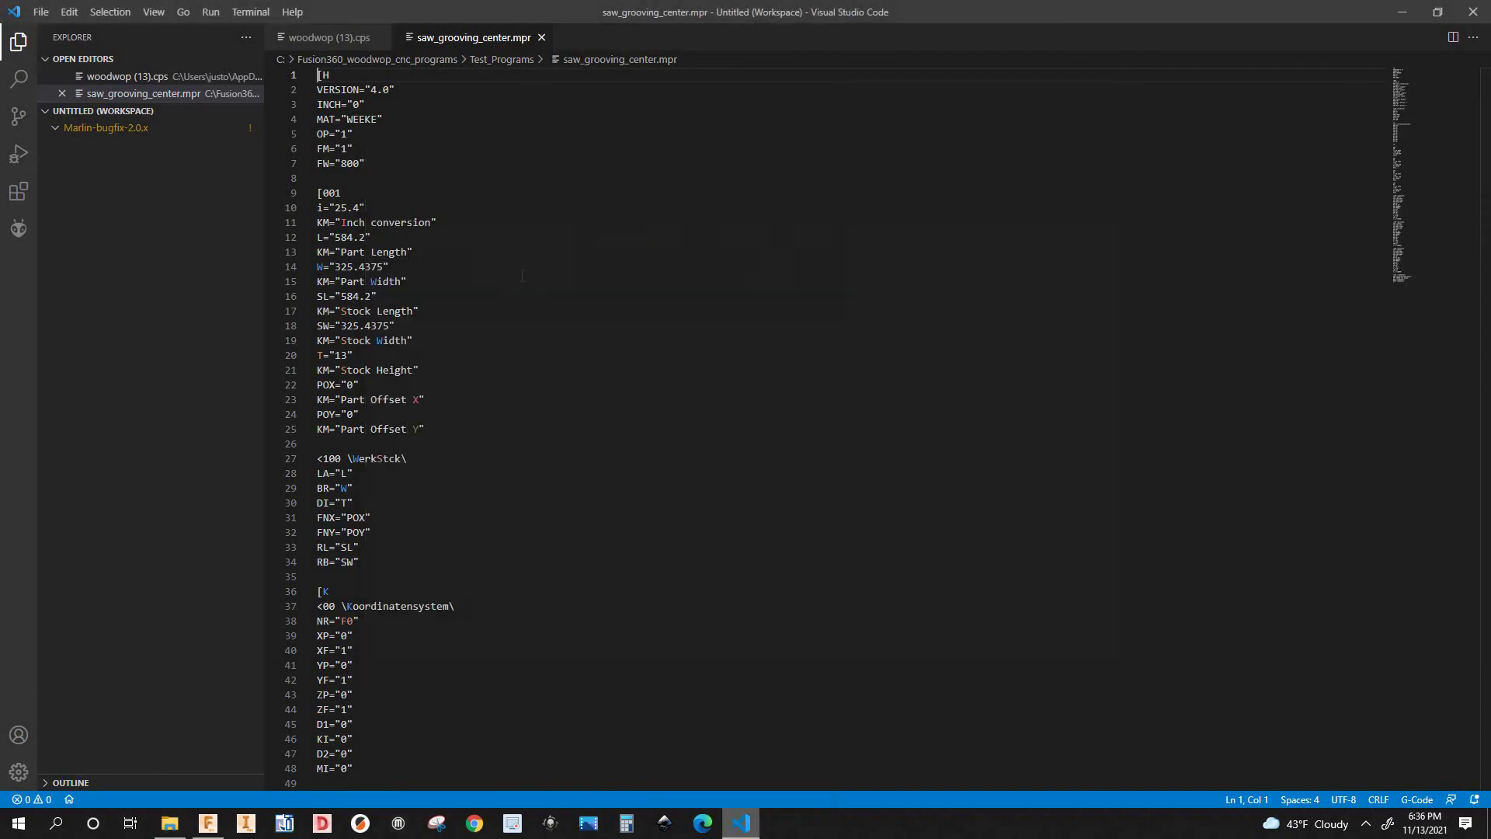
left_click(315, 39)
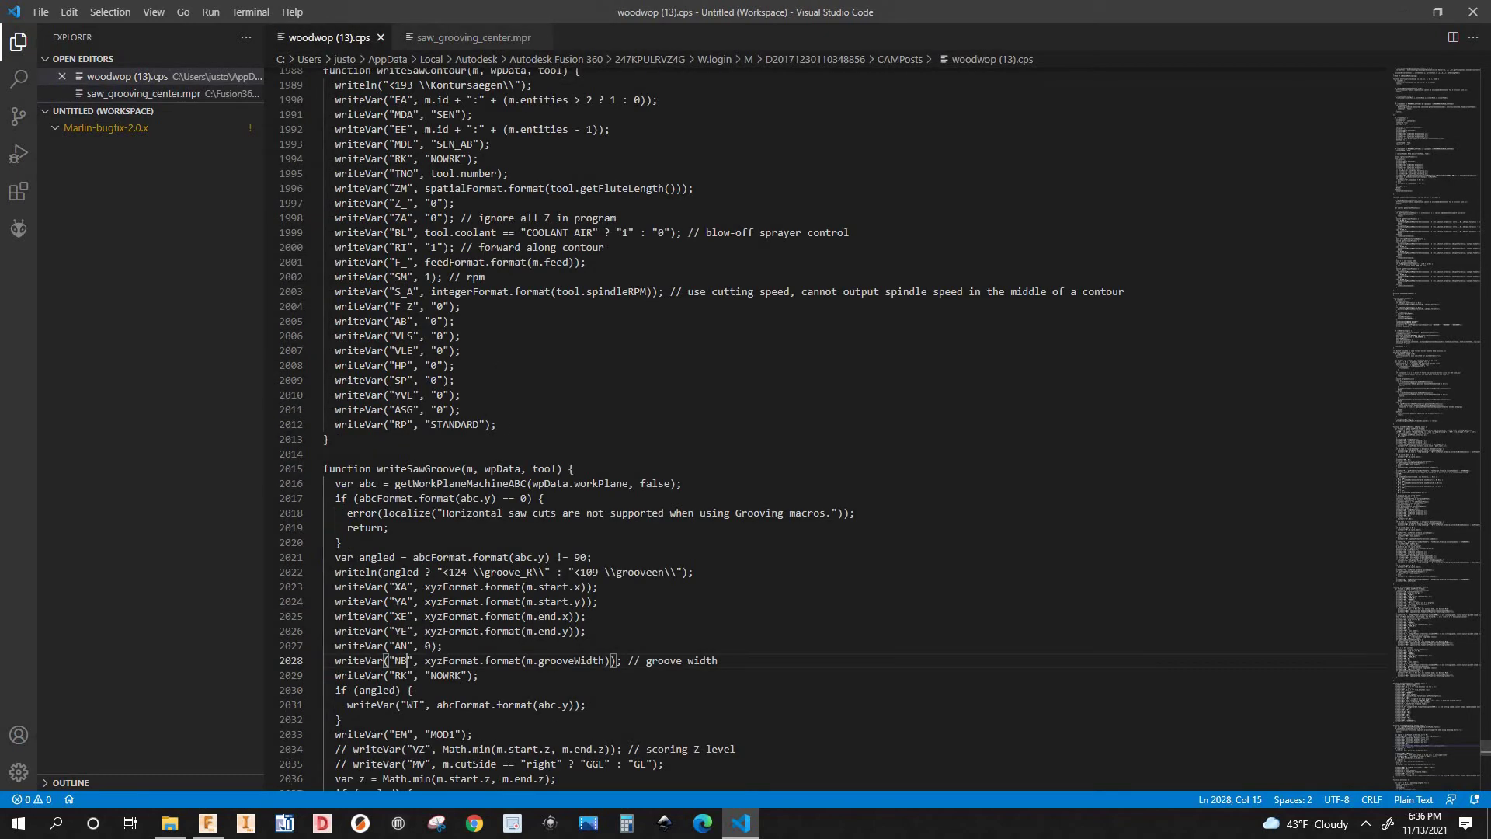
key("BackSpace")
key("BackSpace")
left_click(45, 13)
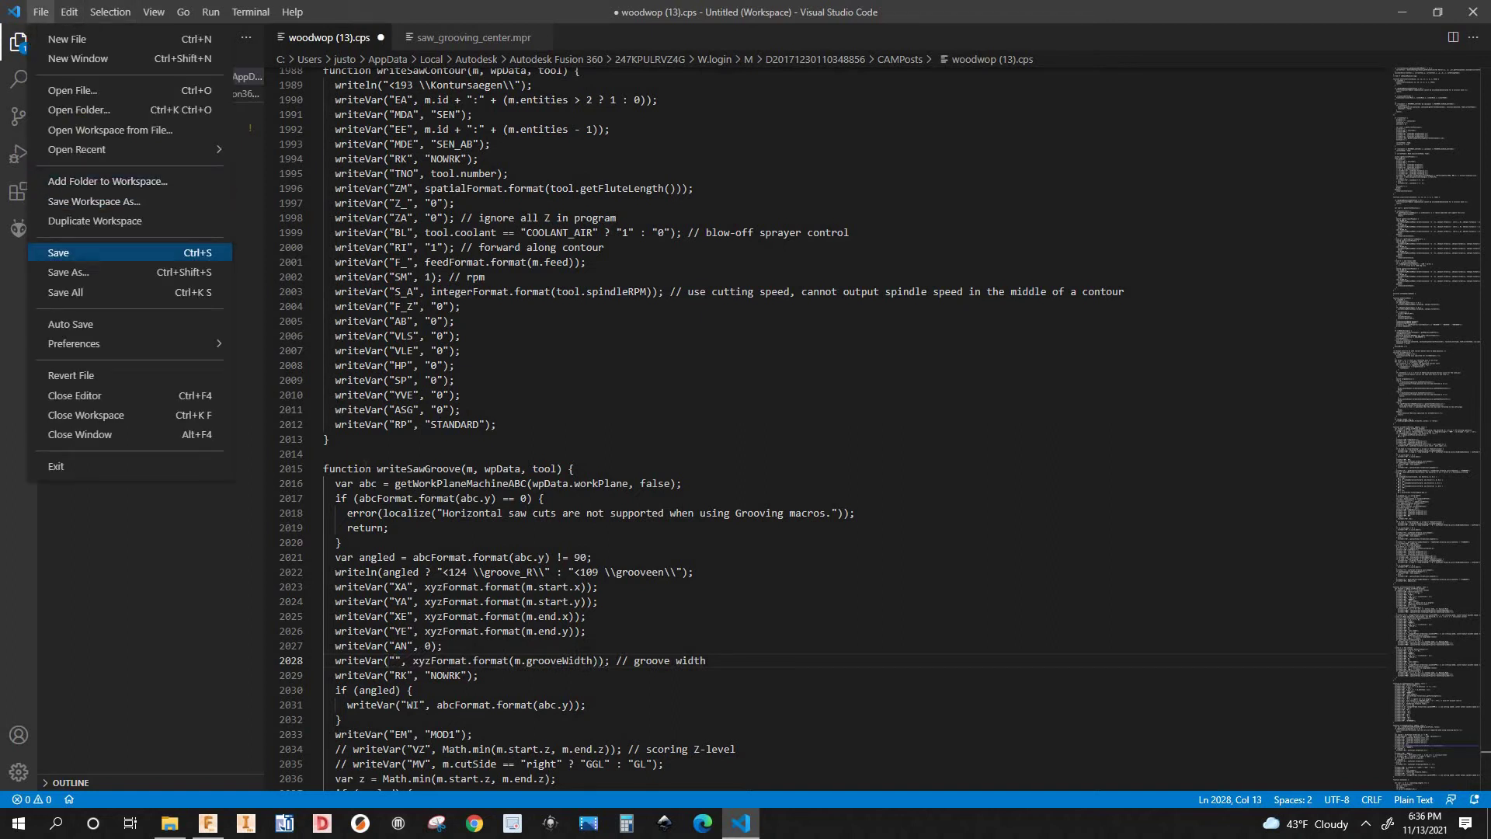
left_click(78, 252)
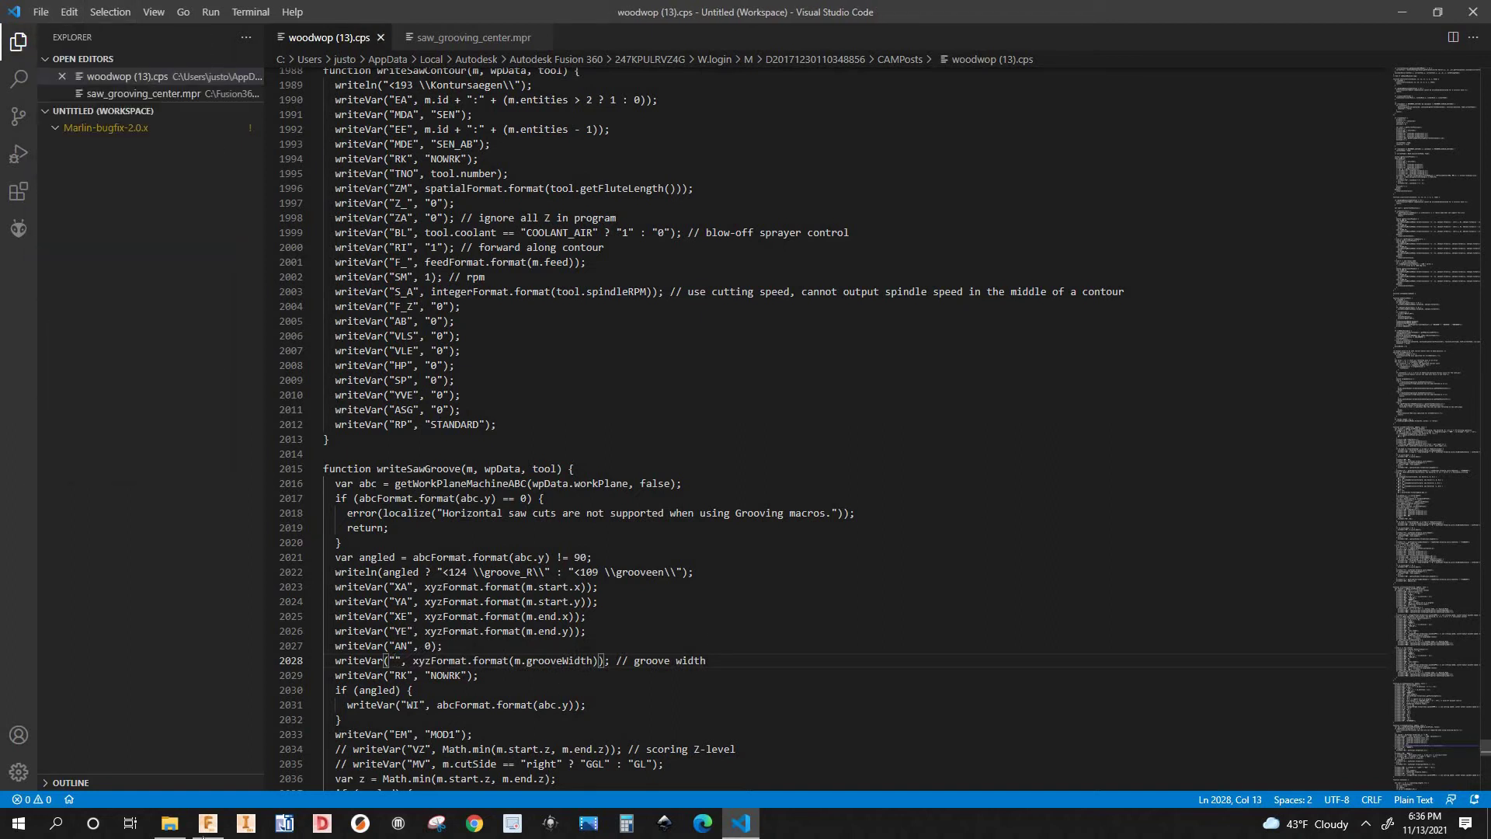
left_click(208, 823)
Repost the 2D Pocket operation, replacing saw_grooving_center.mpr in Test_Programs
right_click(186, 348)
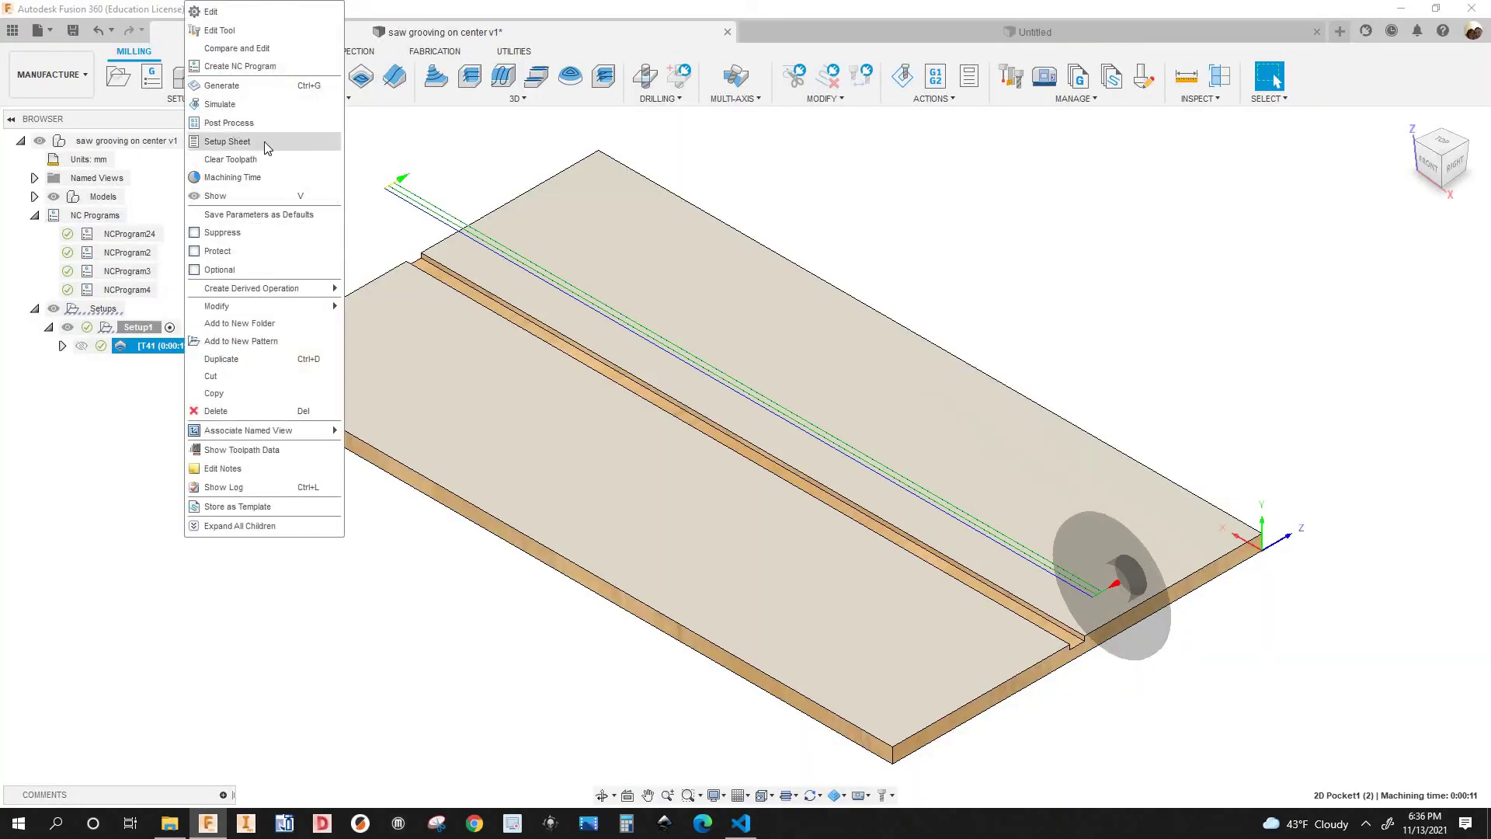
left_click(233, 123)
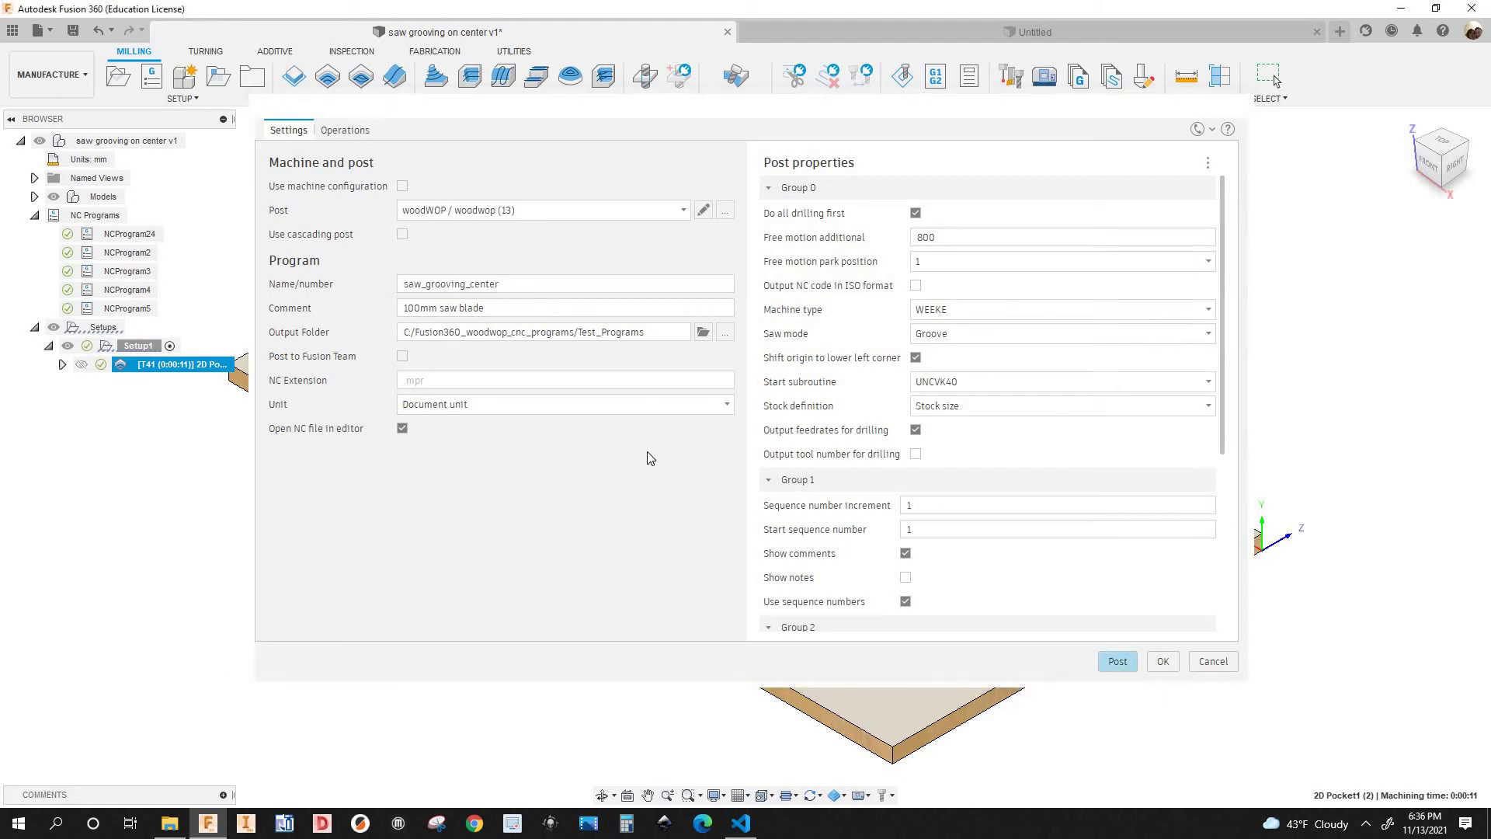
key("Return")
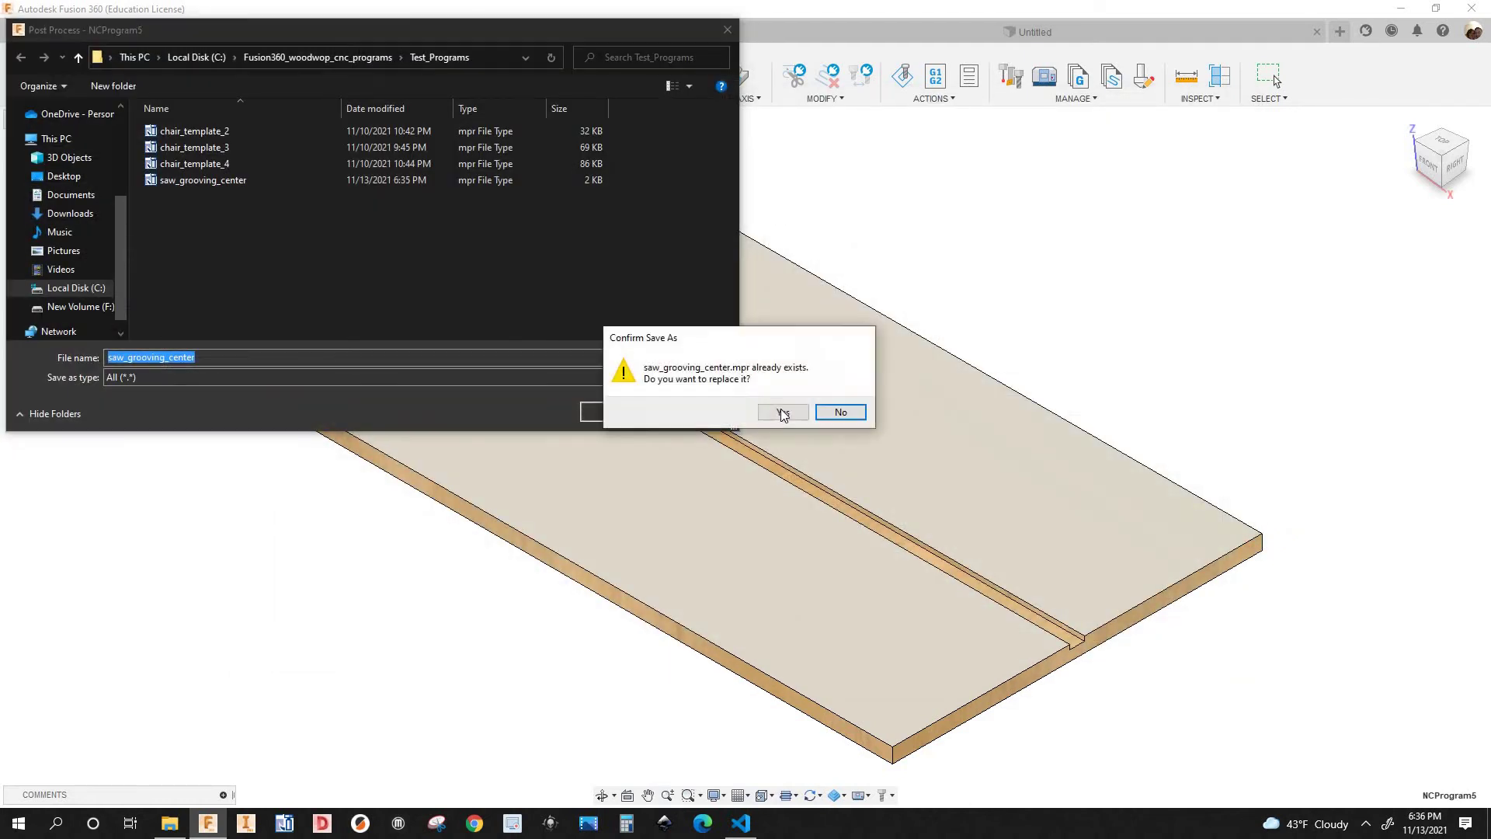
key("Return")
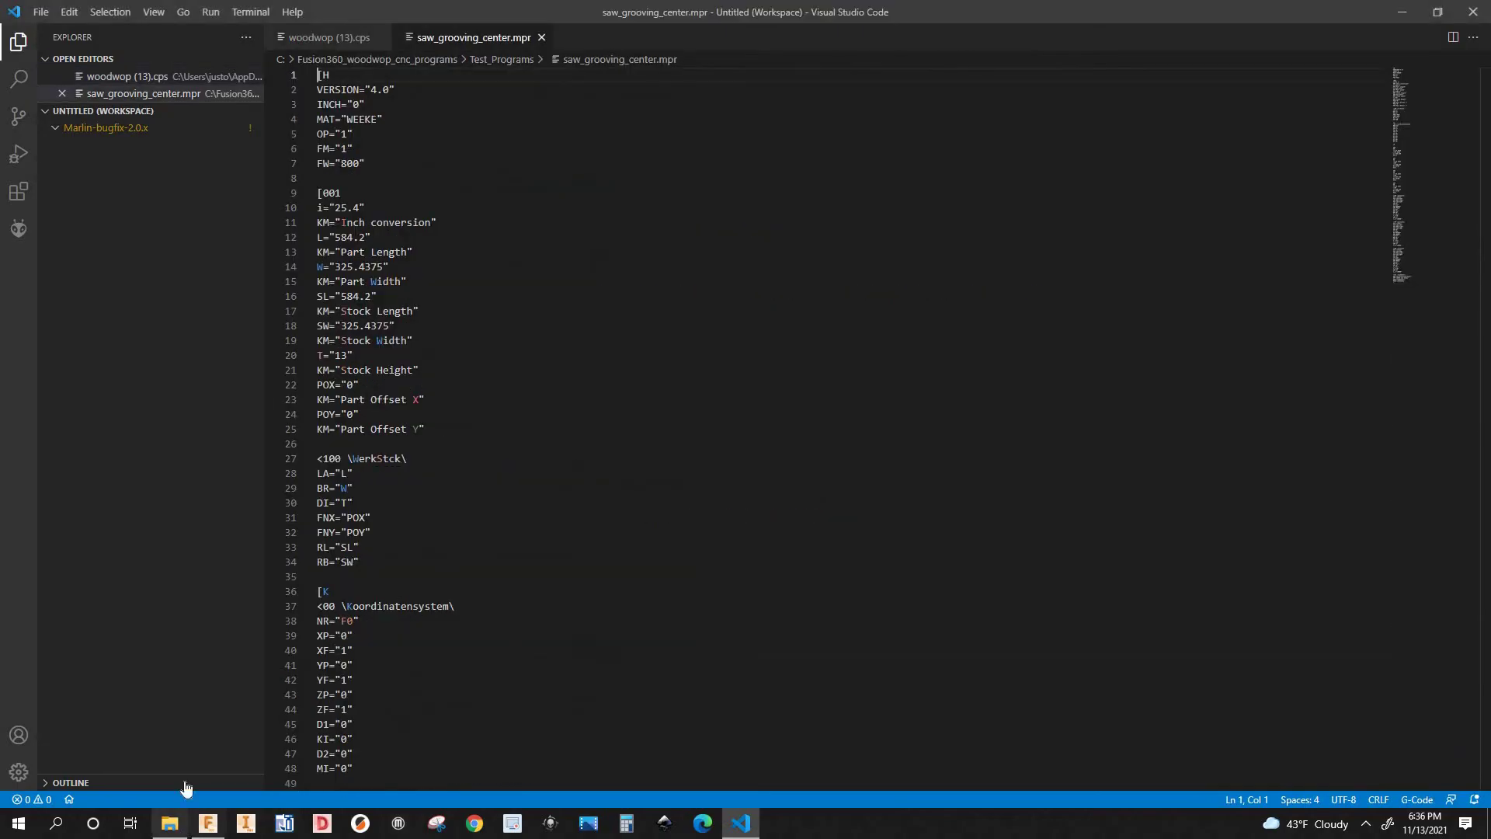
left_click(169, 823)
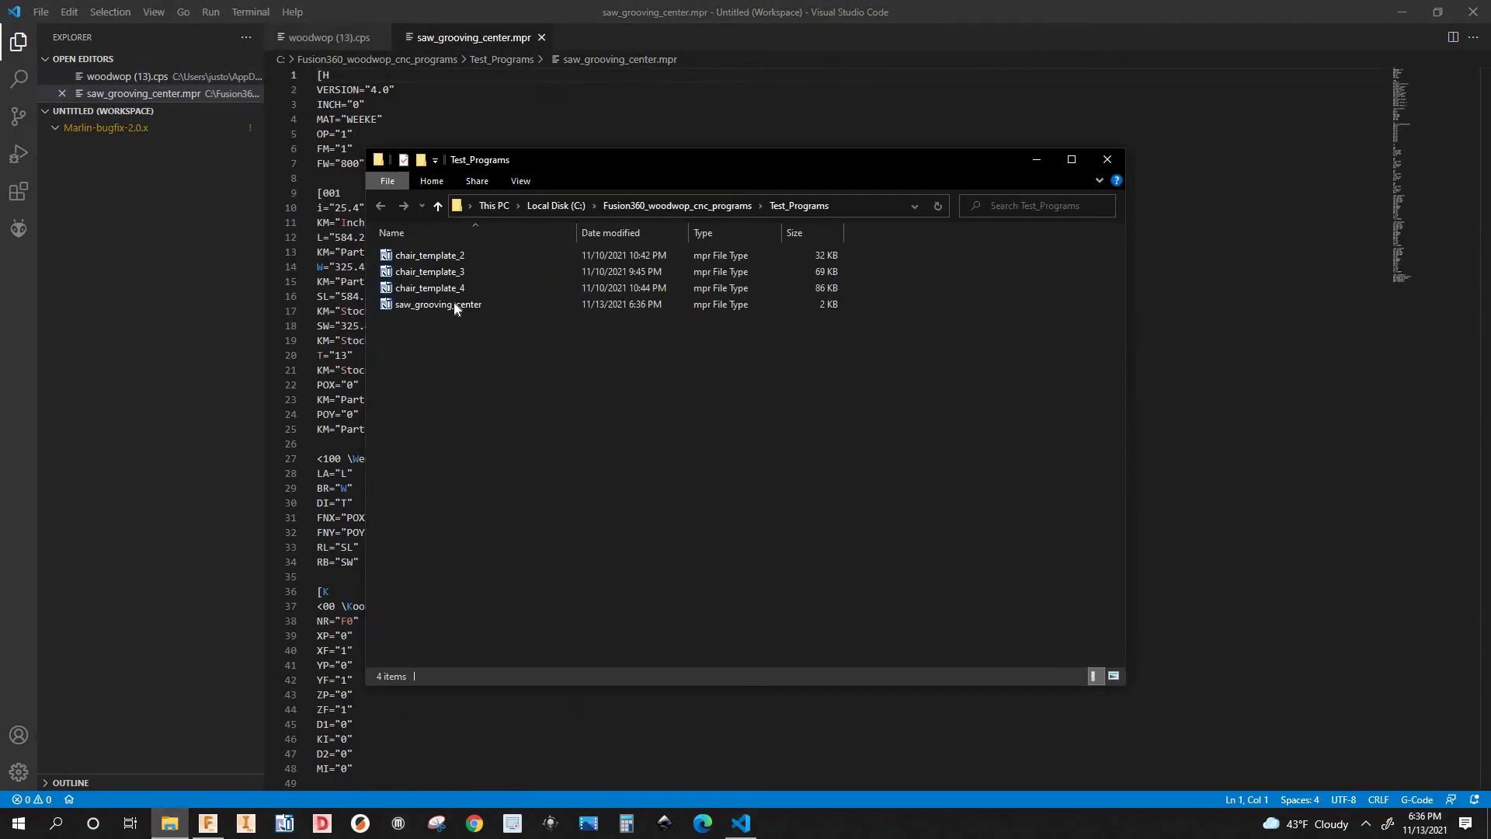
Open the reposted saw_grooving_center in woodWOP, check the first and third saw operations, and close it
double_click(458, 304)
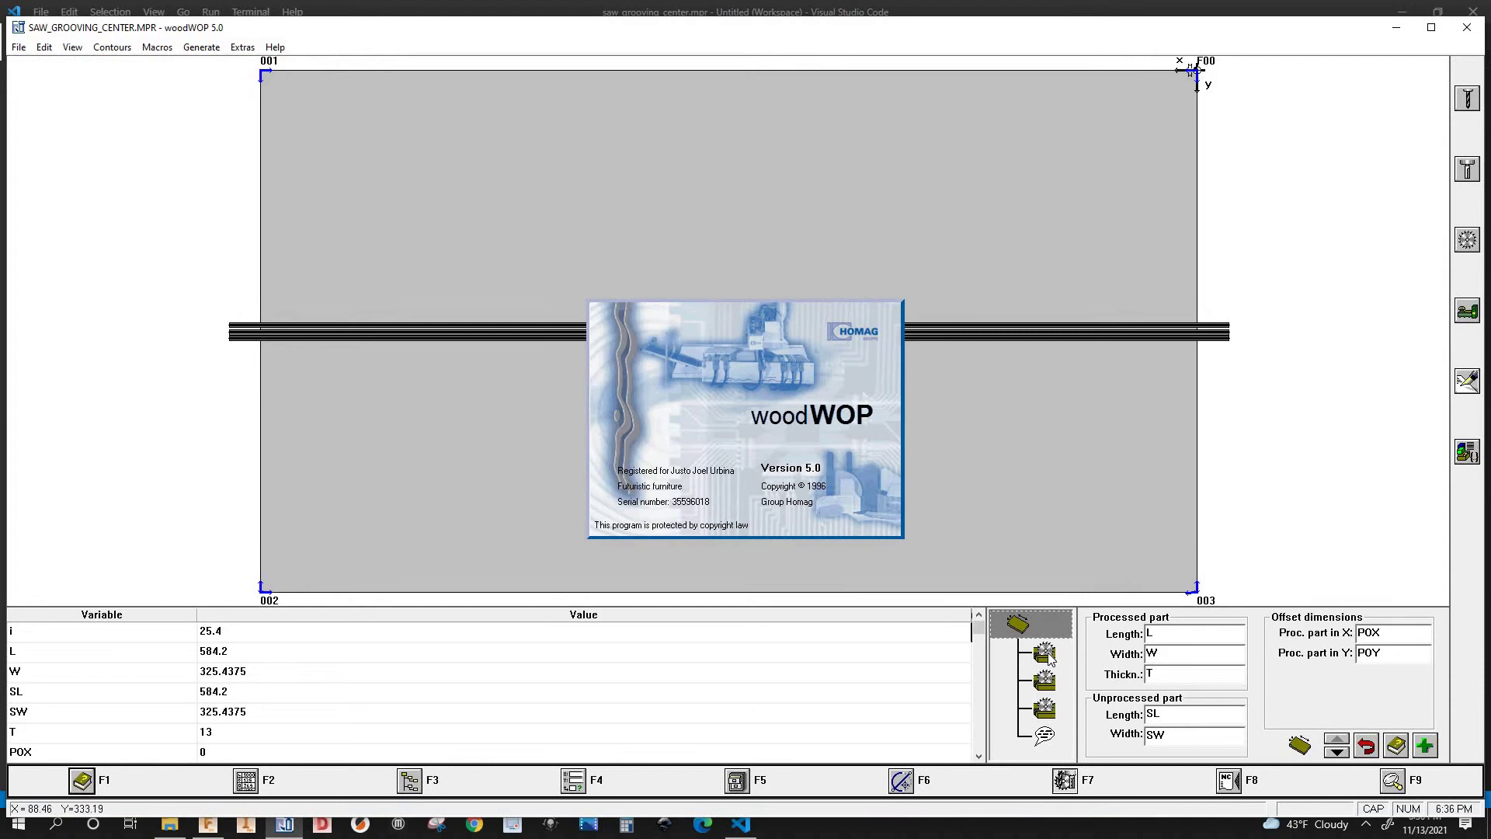
left_click(1046, 655)
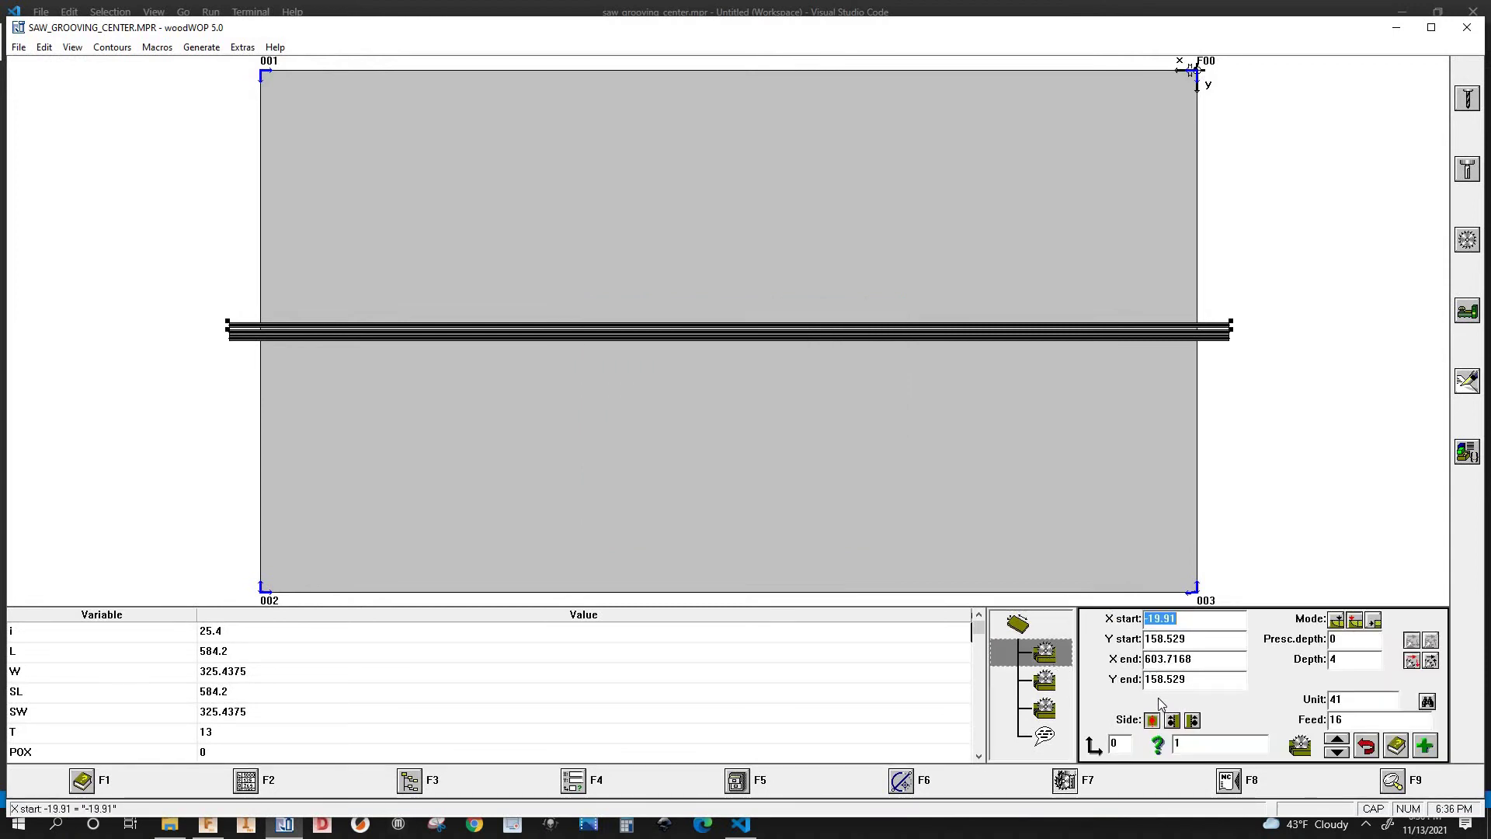
left_click(1045, 713)
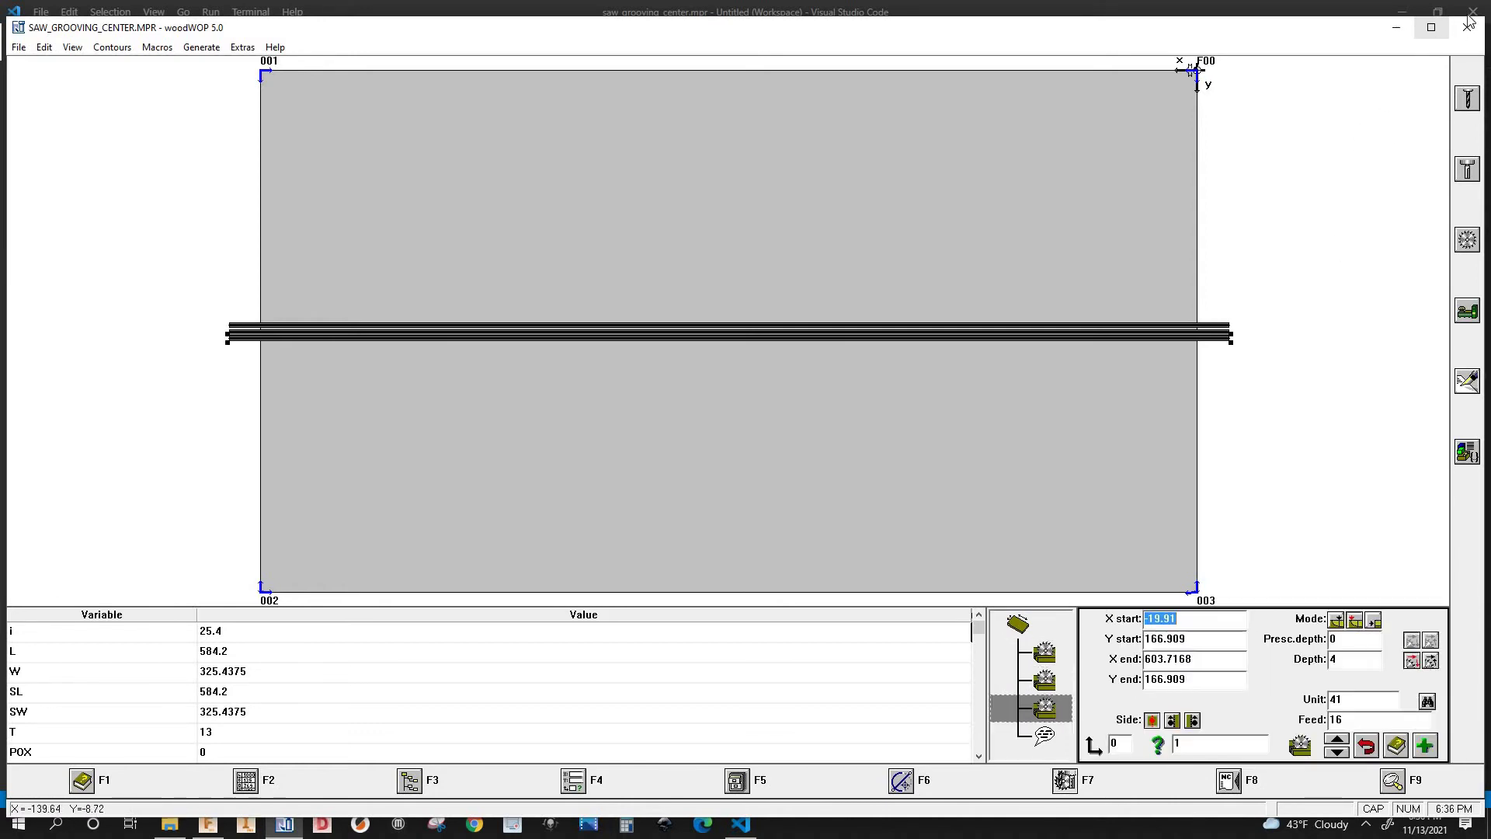
left_click(1432, 29)
left_click(1473, 10)
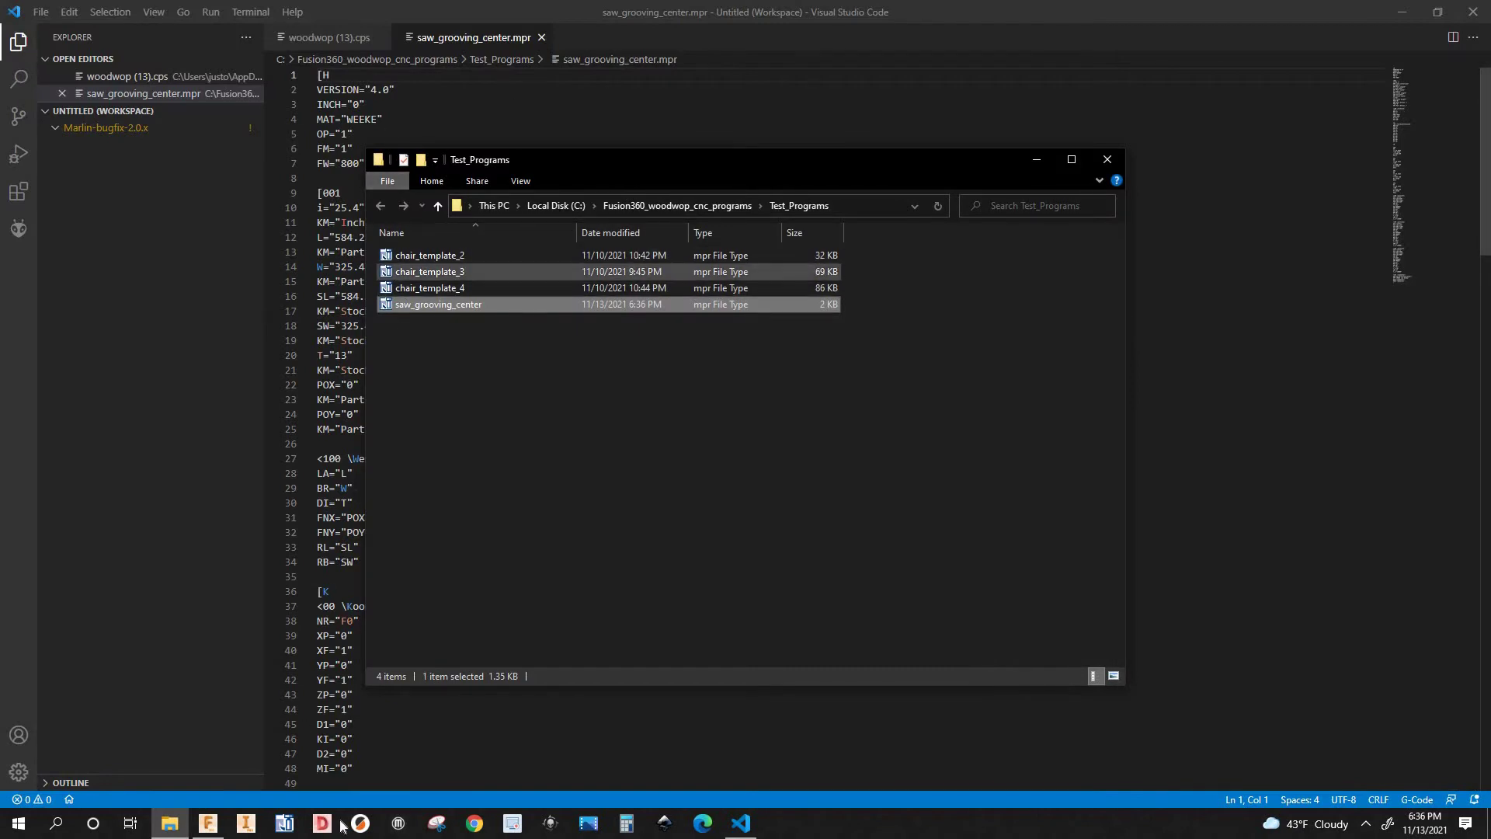
left_click(223, 825)
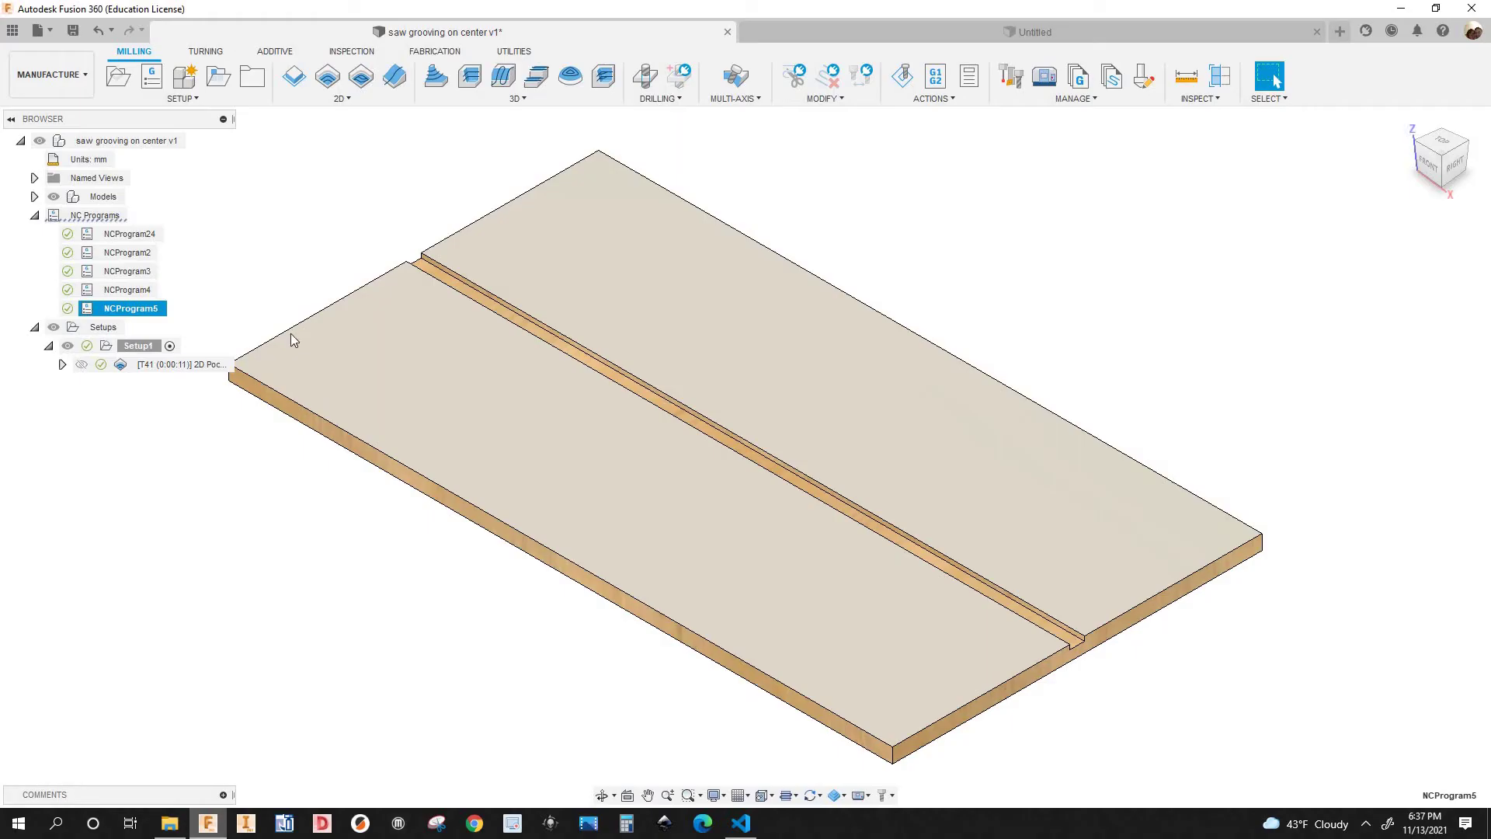
left_click(12, 30)
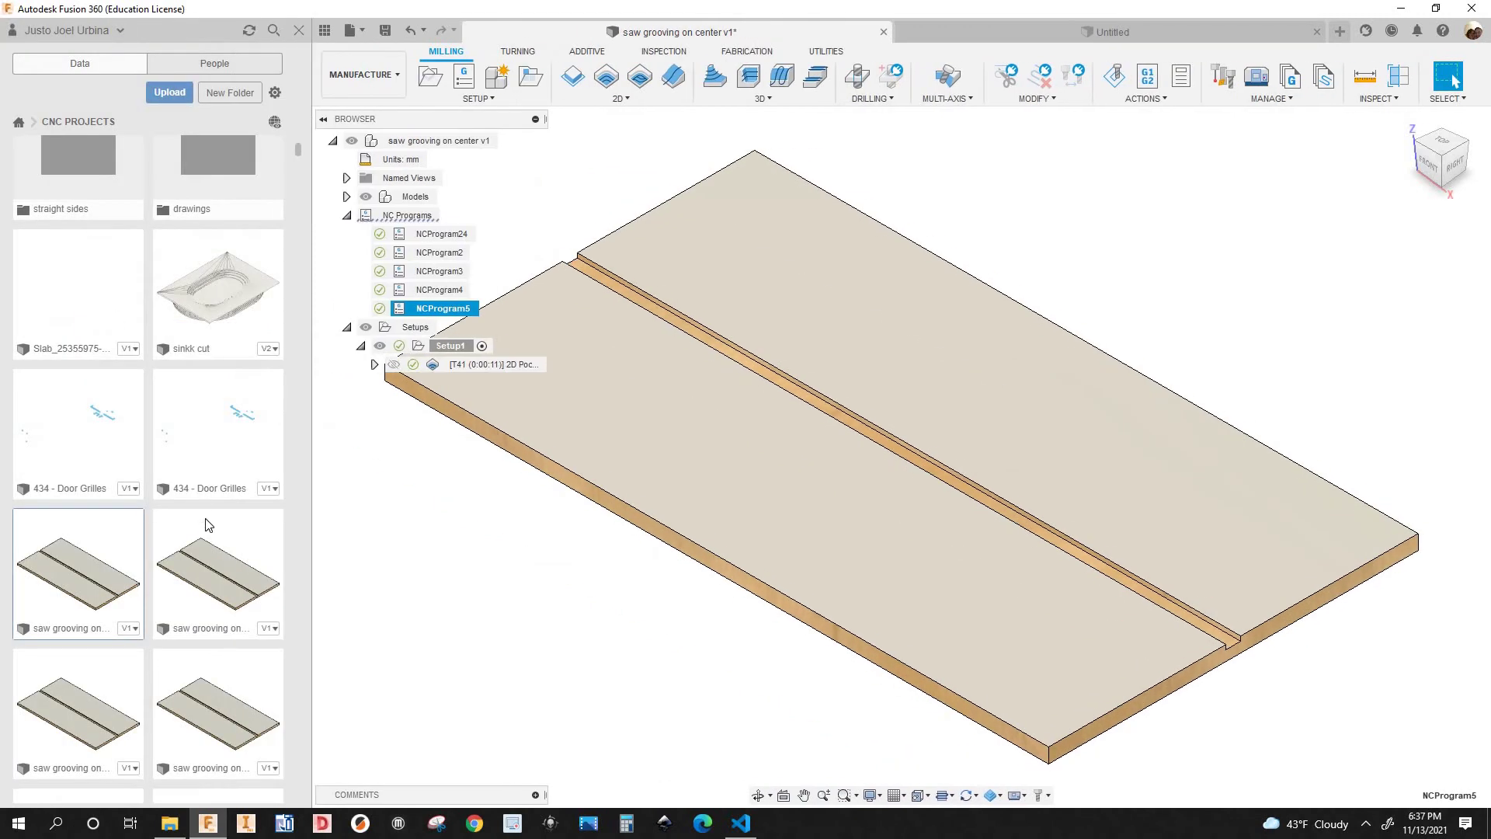
scroll(204, 521, "down", 6)
scroll(204, 513, "down", 3)
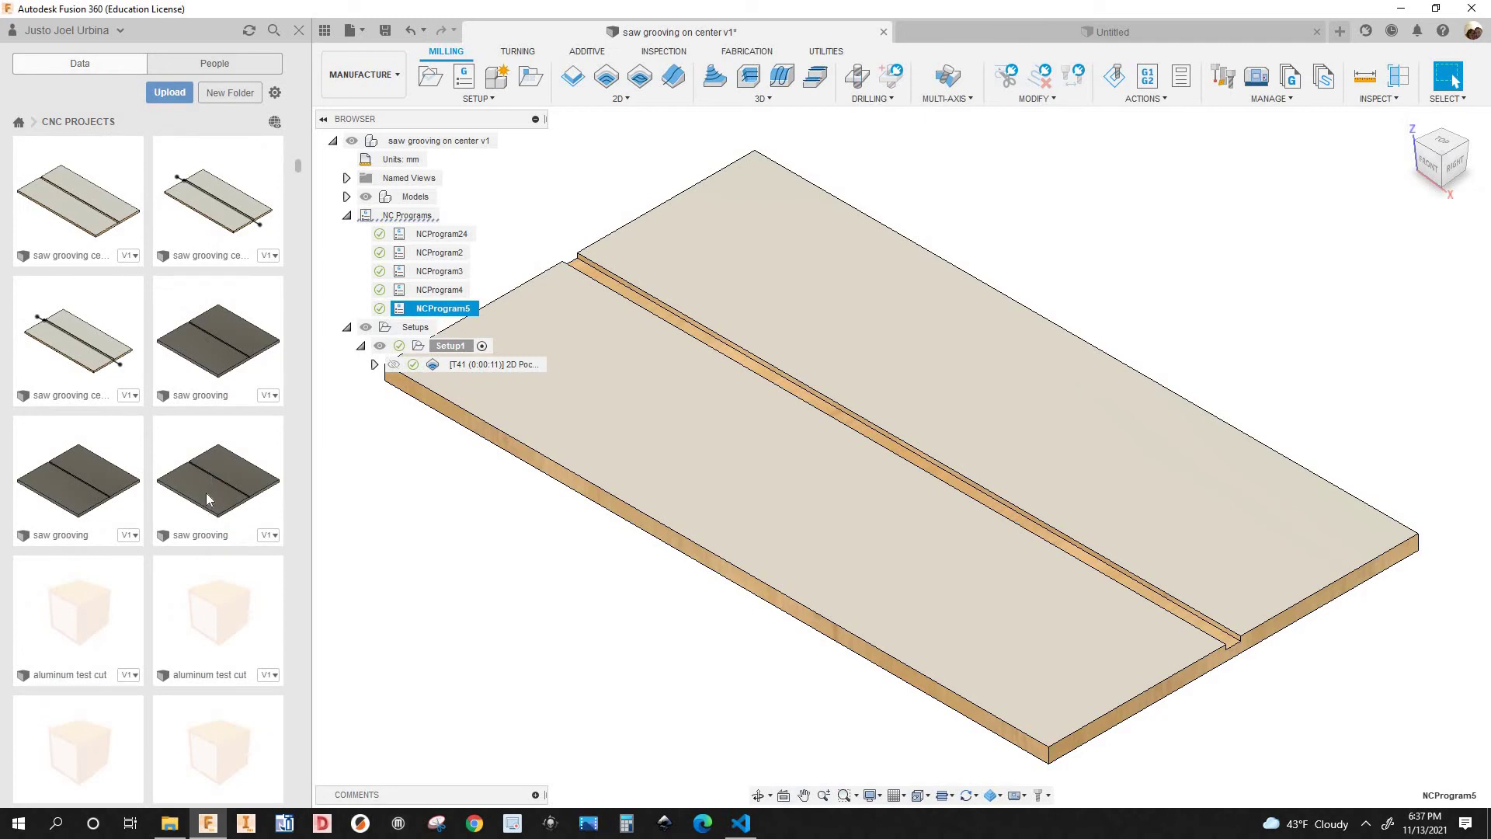
scroll(207, 501, "down", 3)
scroll(207, 512, "down", 1)
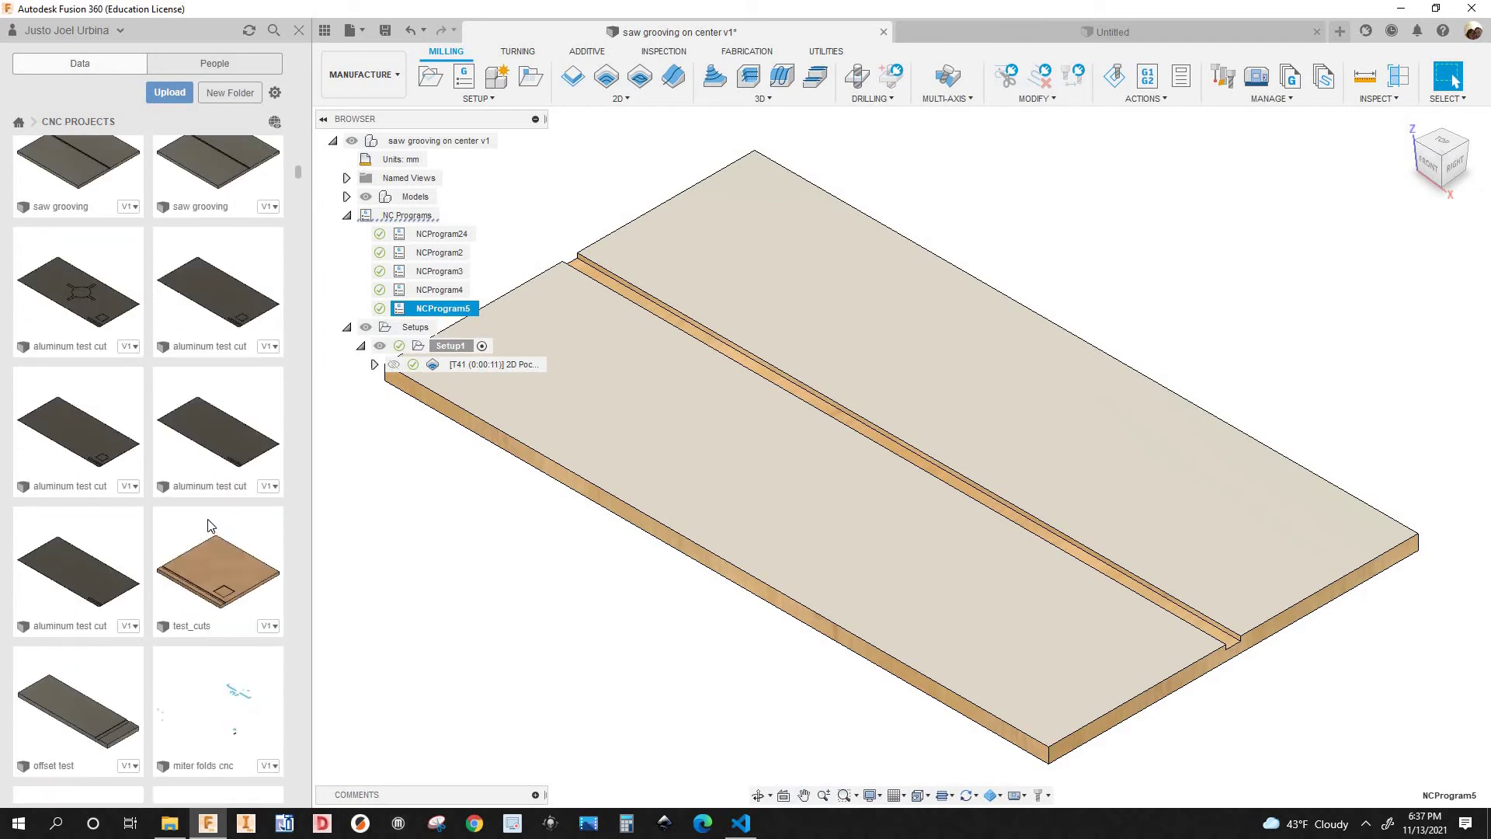
scroll(208, 525, "down", 3)
scroll(207, 528, "down", 5)
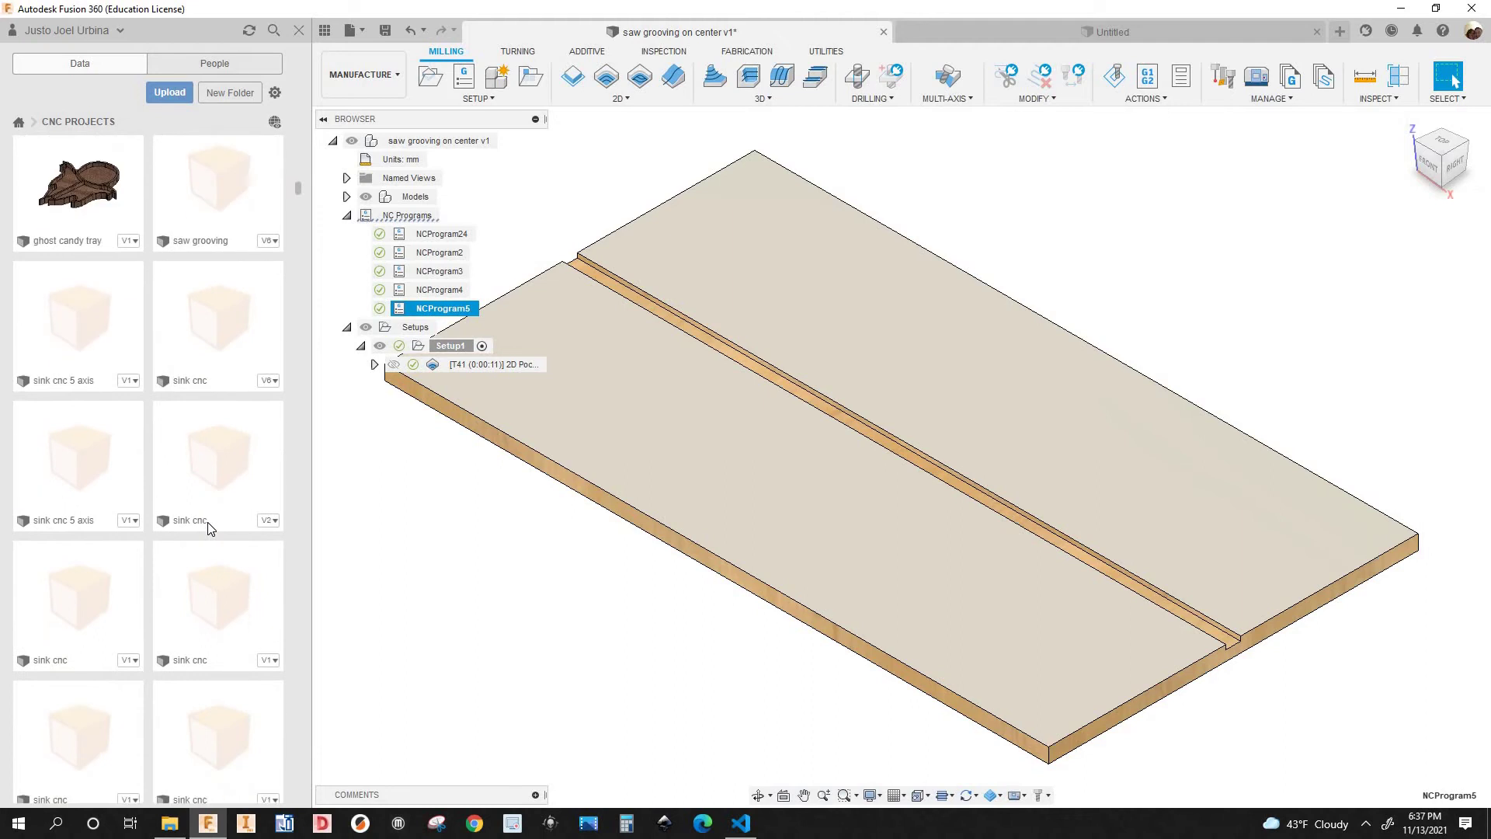
scroll(209, 524, "down", 2)
scroll(208, 516, "down", 1)
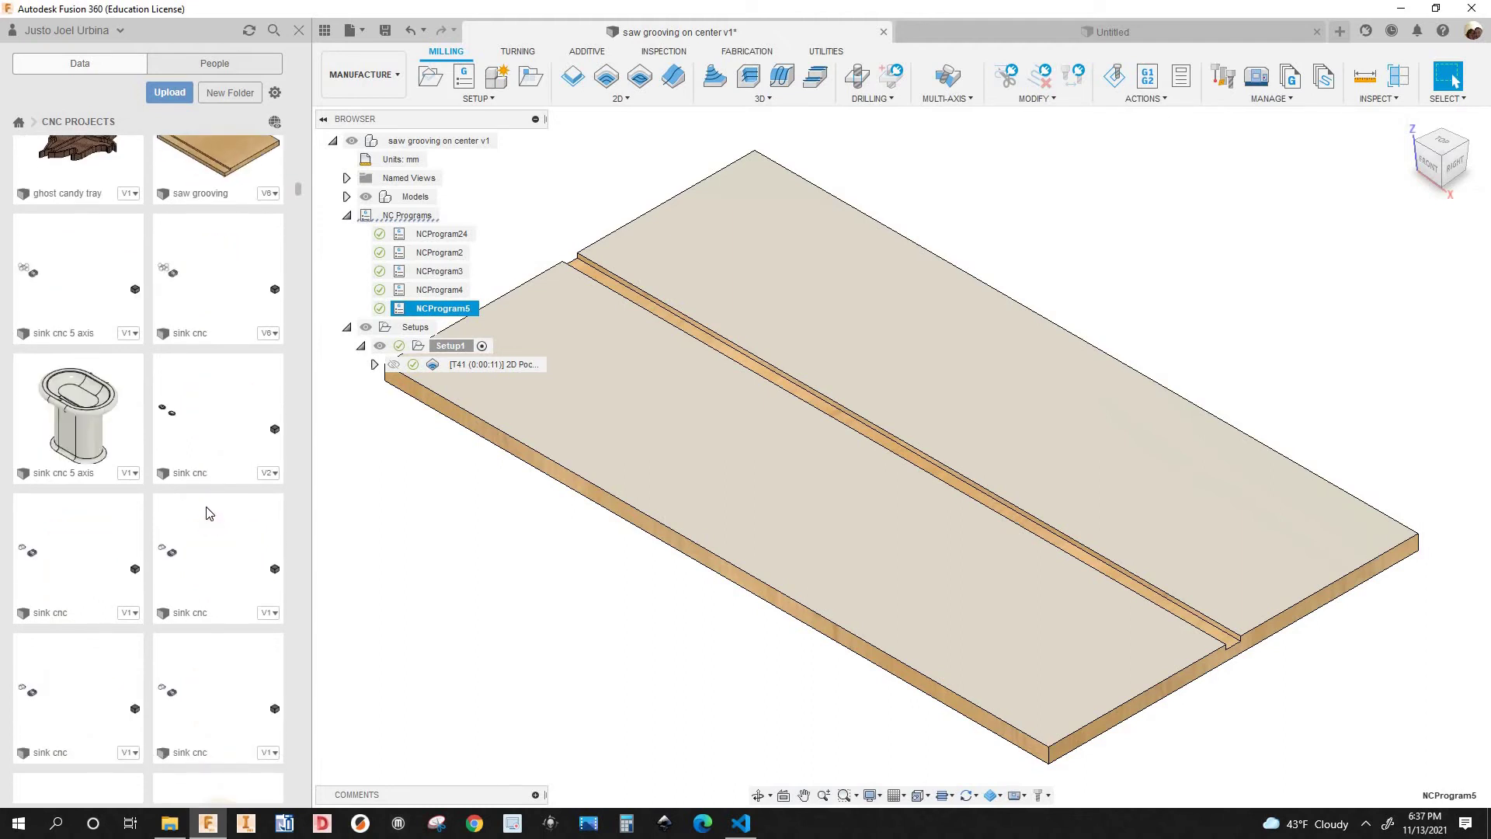
scroll(207, 512, "down", 8)
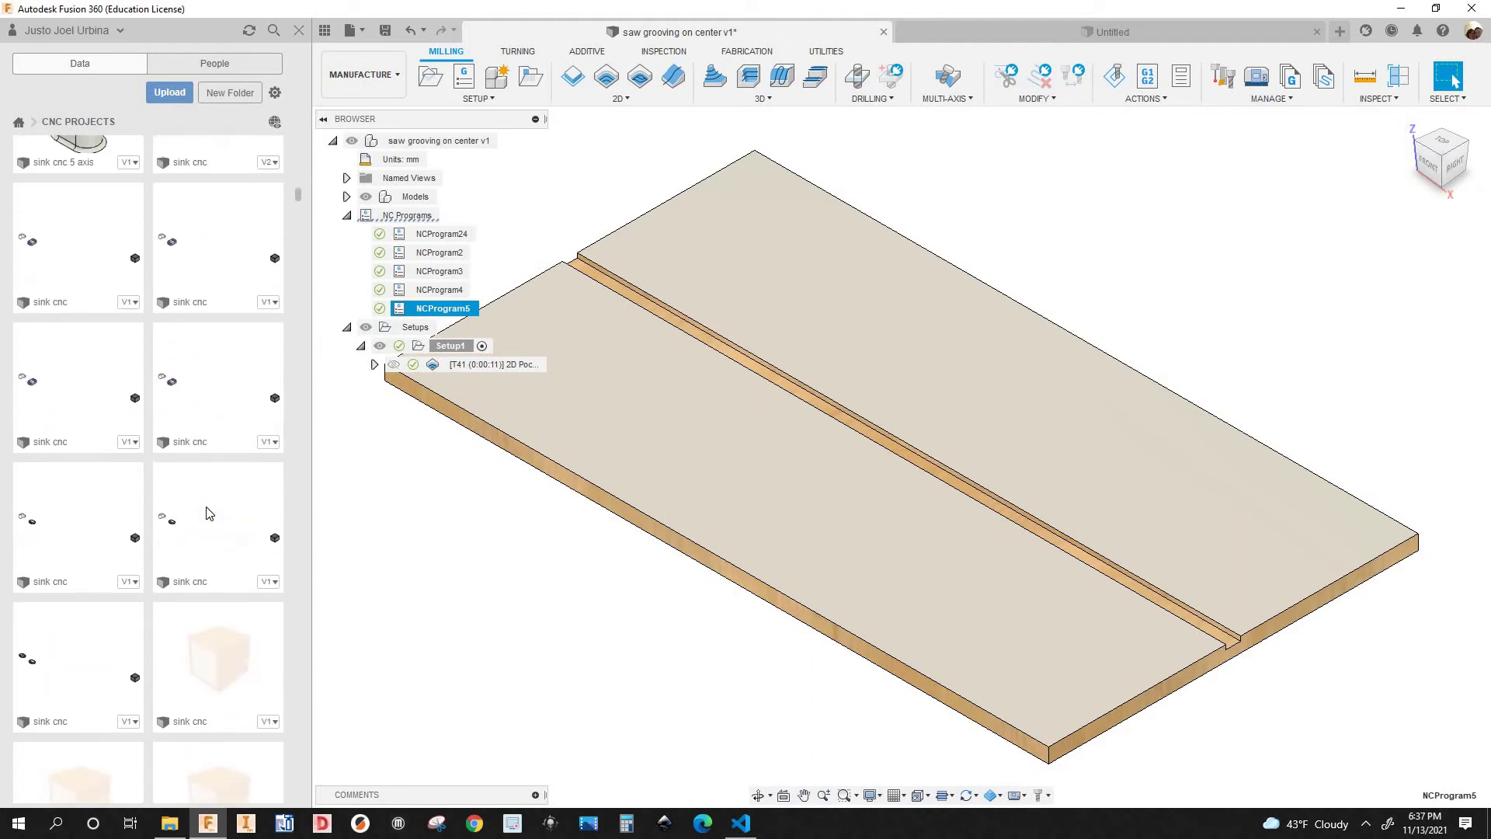
scroll(218, 527, "down", 10)
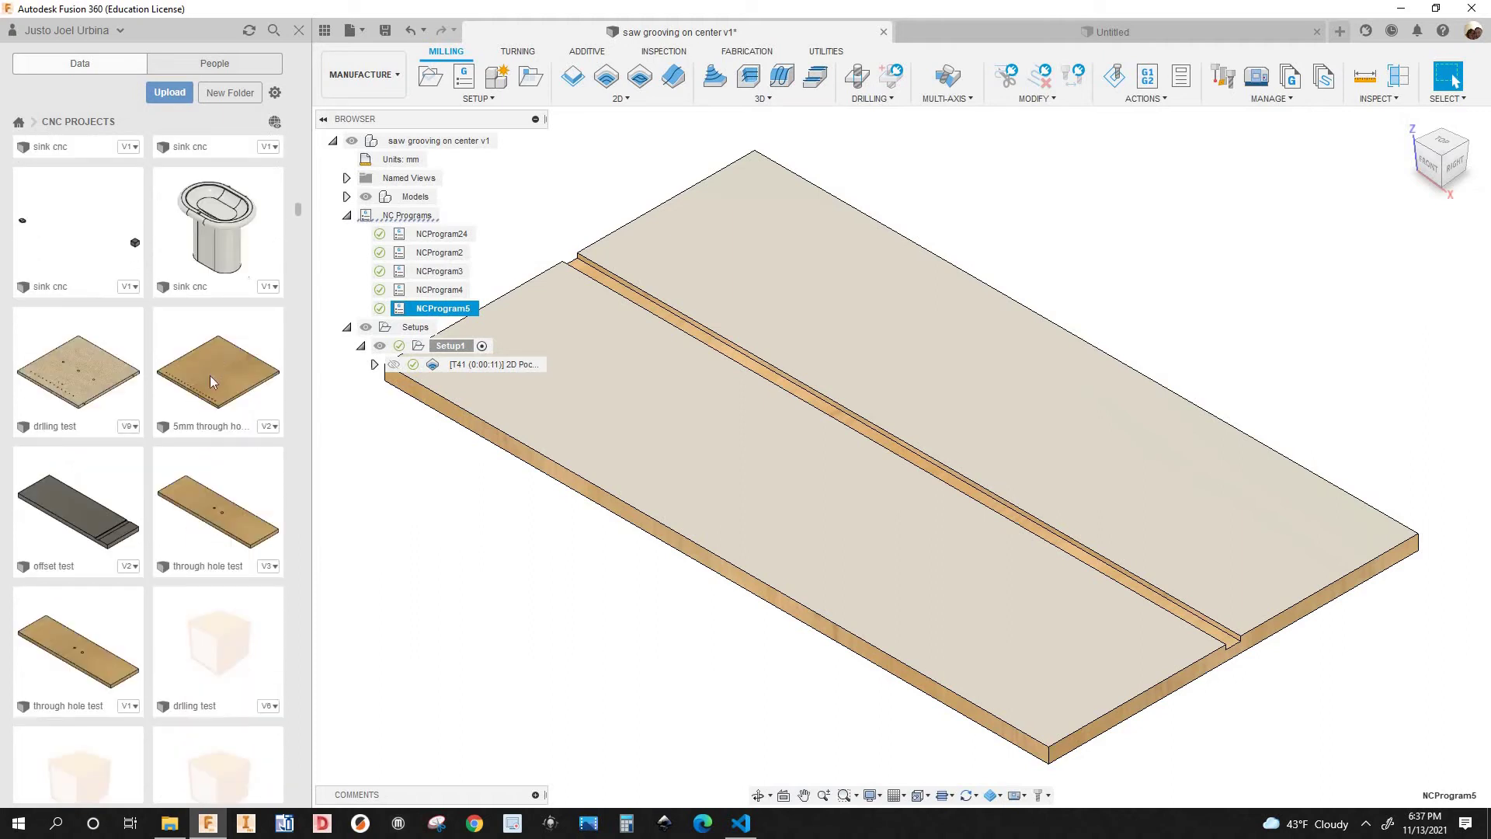
Open the 5mm through holes design, view its drilling toolpath, then show woodwop (13).cps in VS Code
double_click(213, 369)
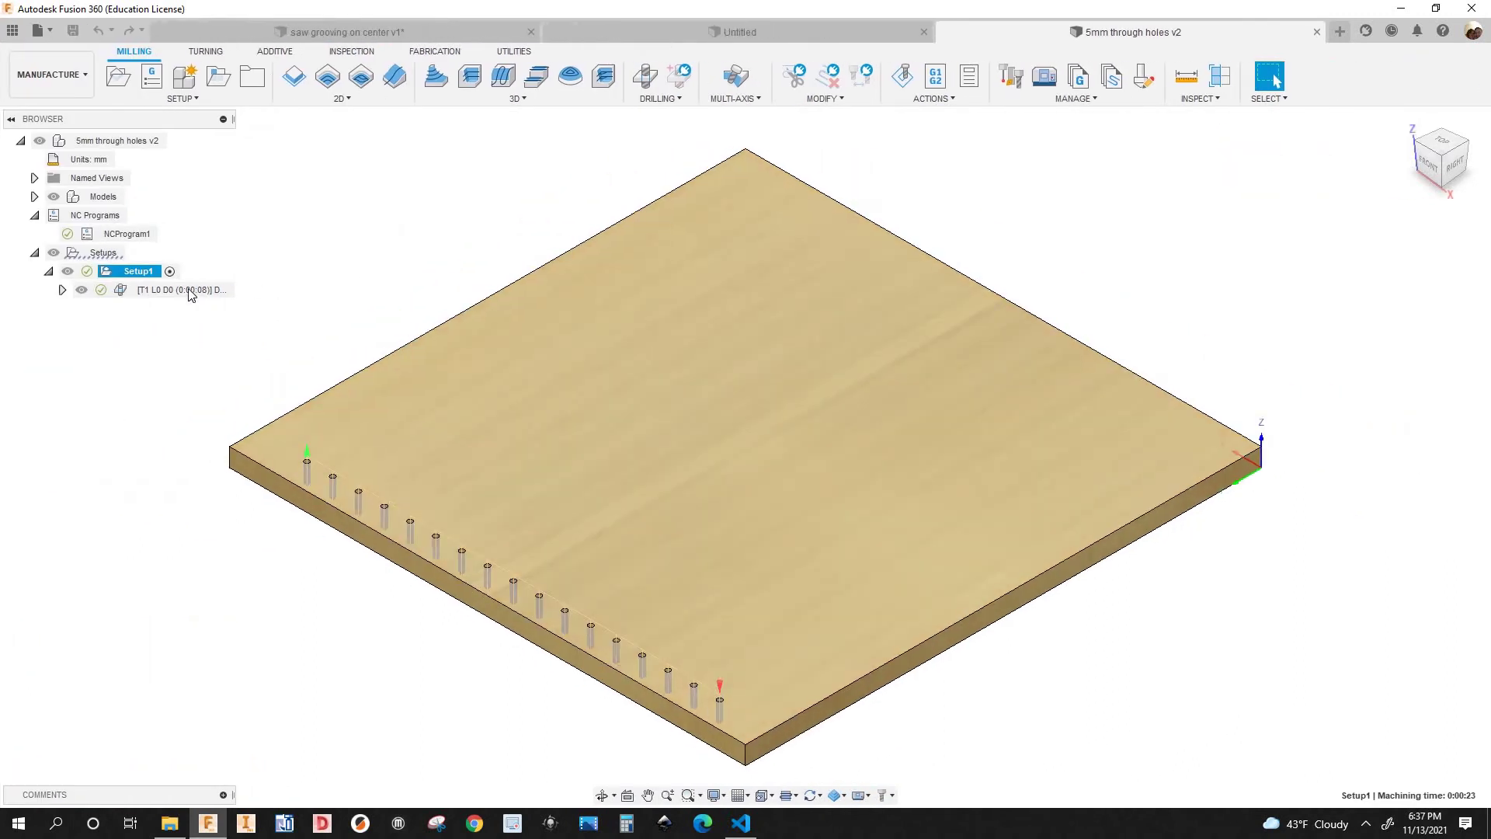
left_click(190, 293)
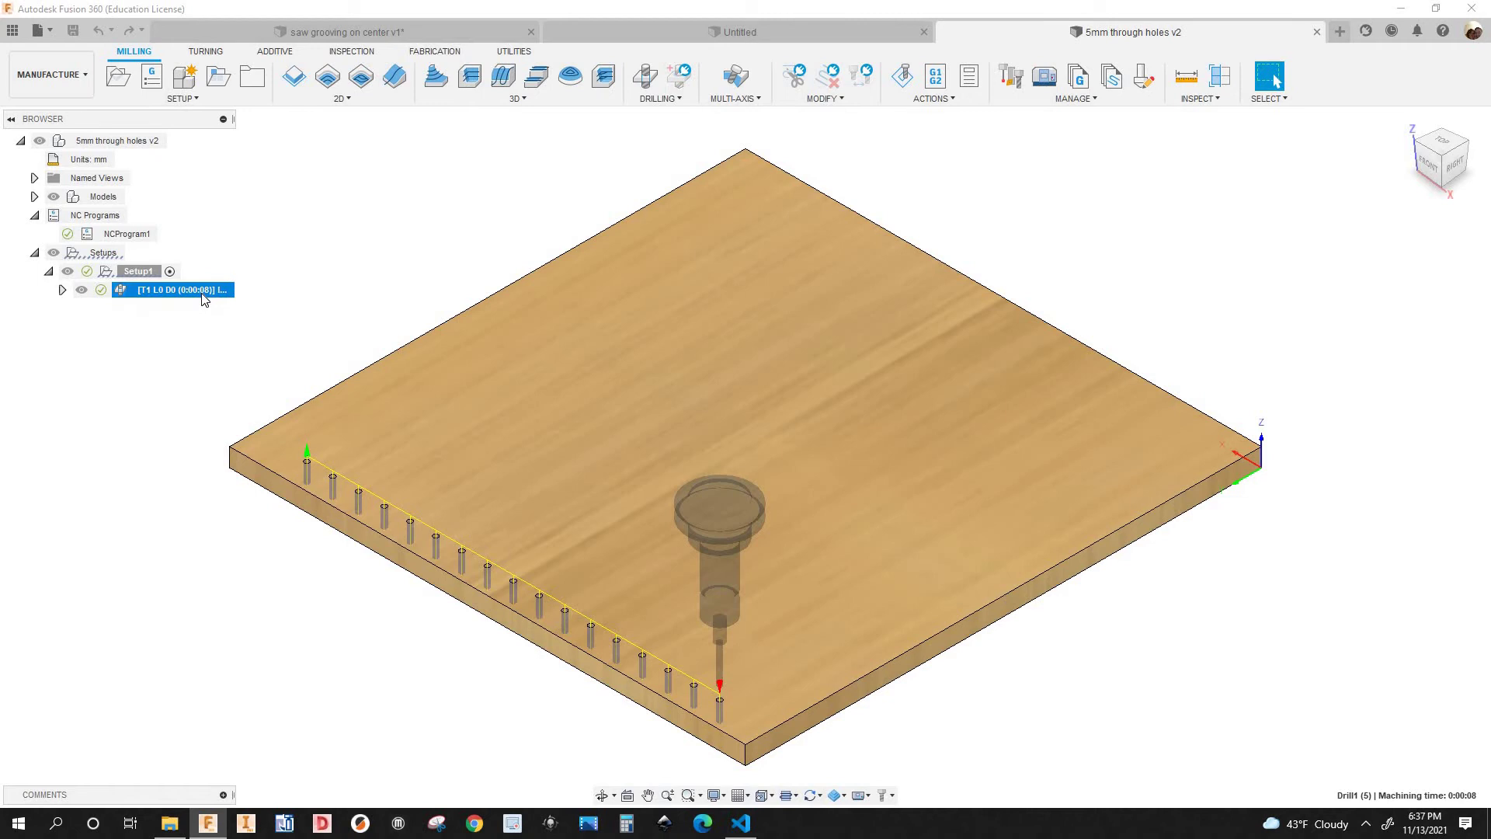
left_click(740, 822)
left_click(329, 37)
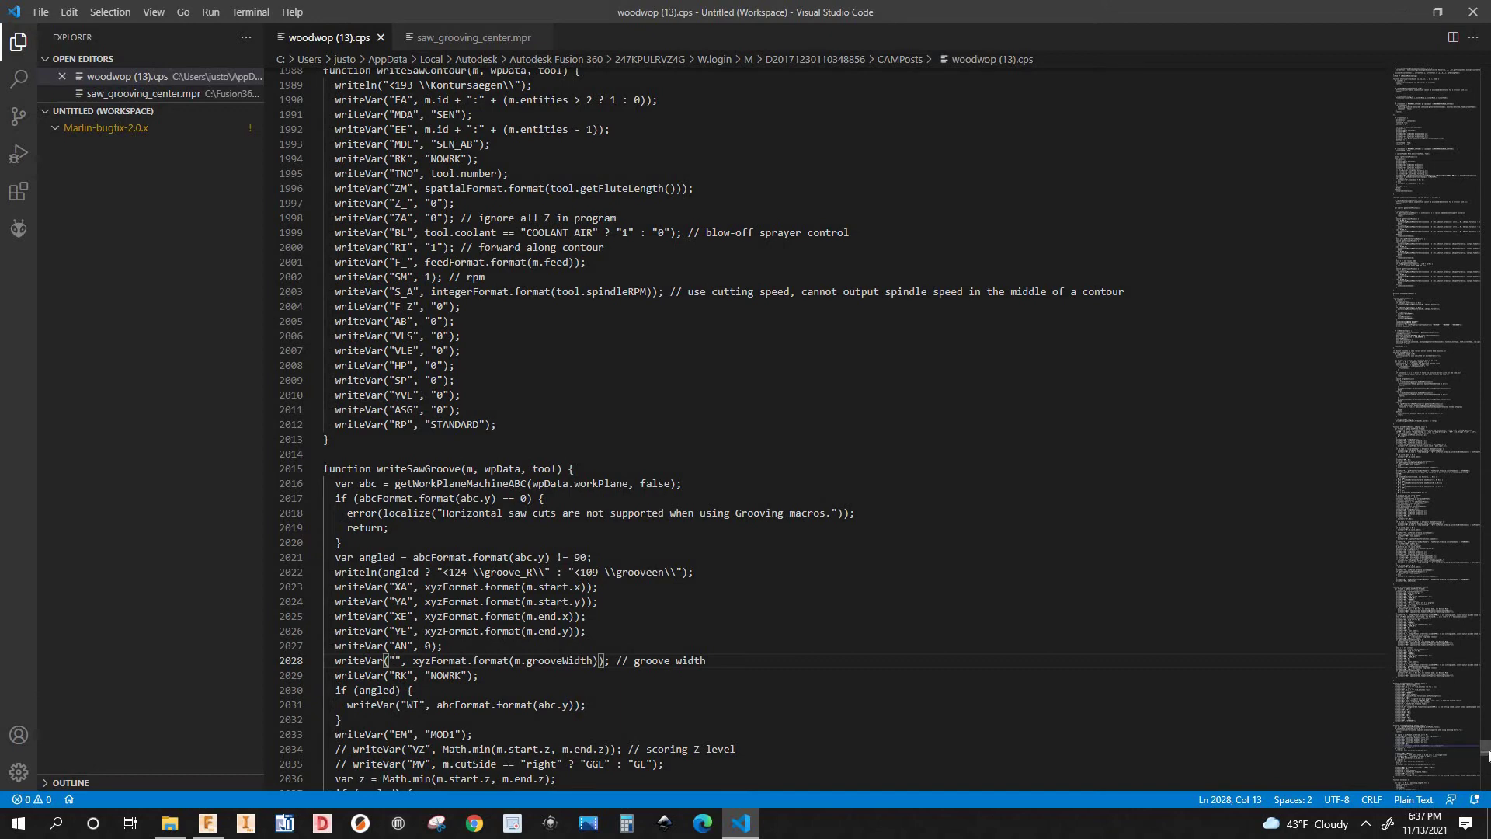
Change the useBoreToolNumber value on line 61 from false to true
left_click_drag(1485, 747, 1487, 87)
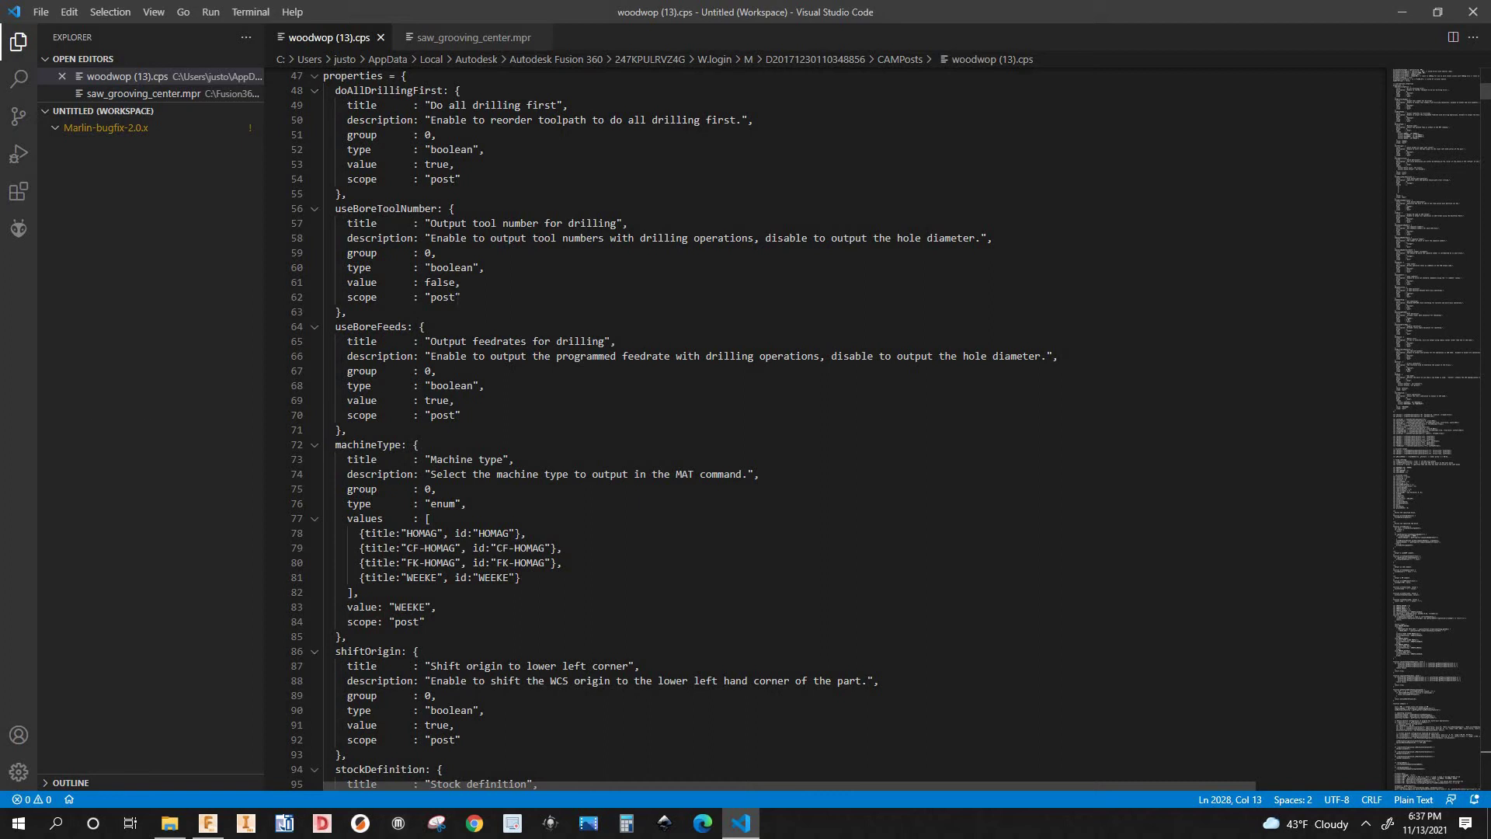
left_click(455, 282)
key("BackSpace")
key("BackSpace")
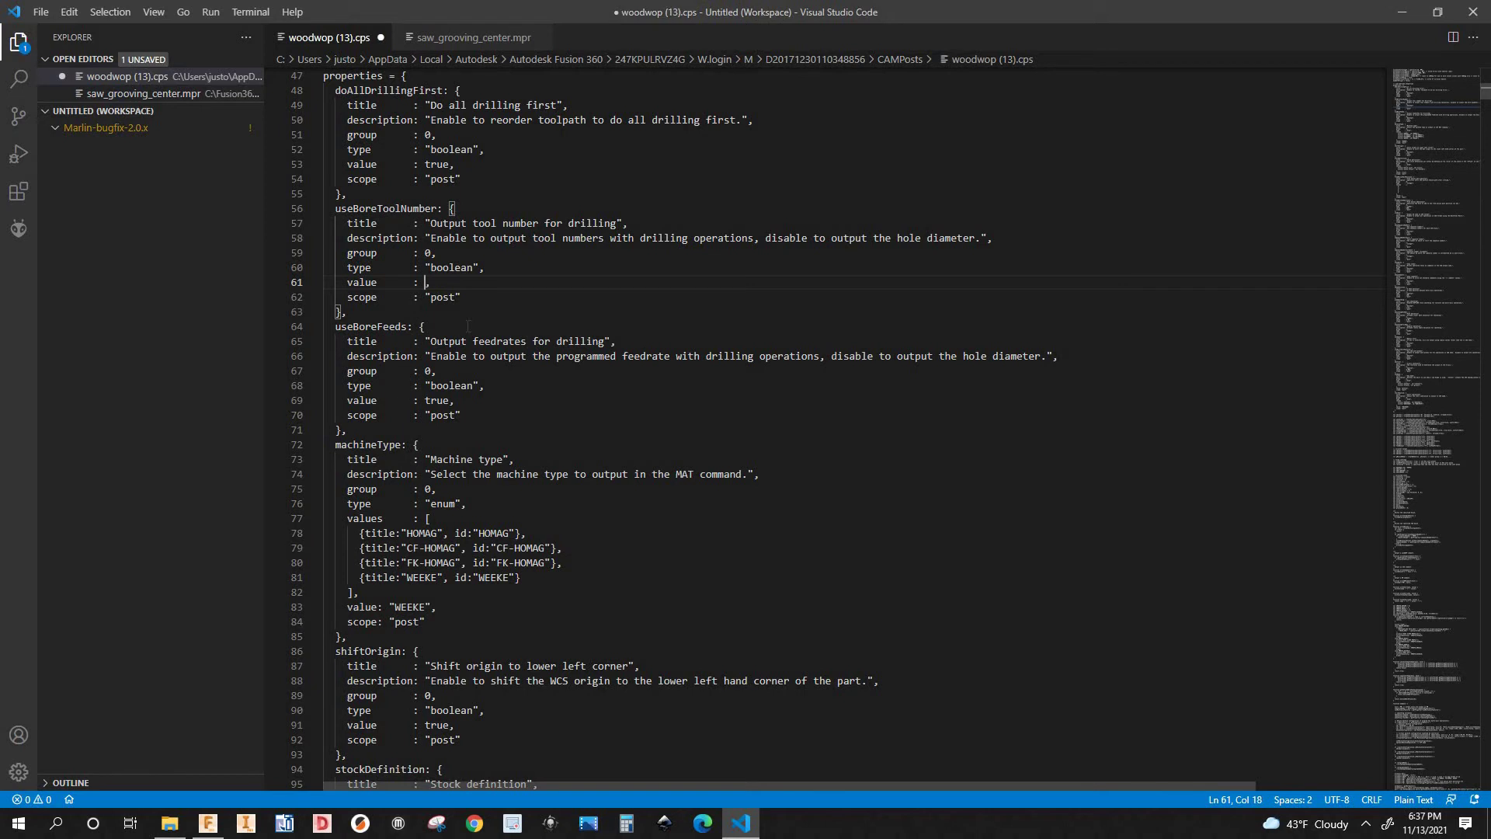
type("true")
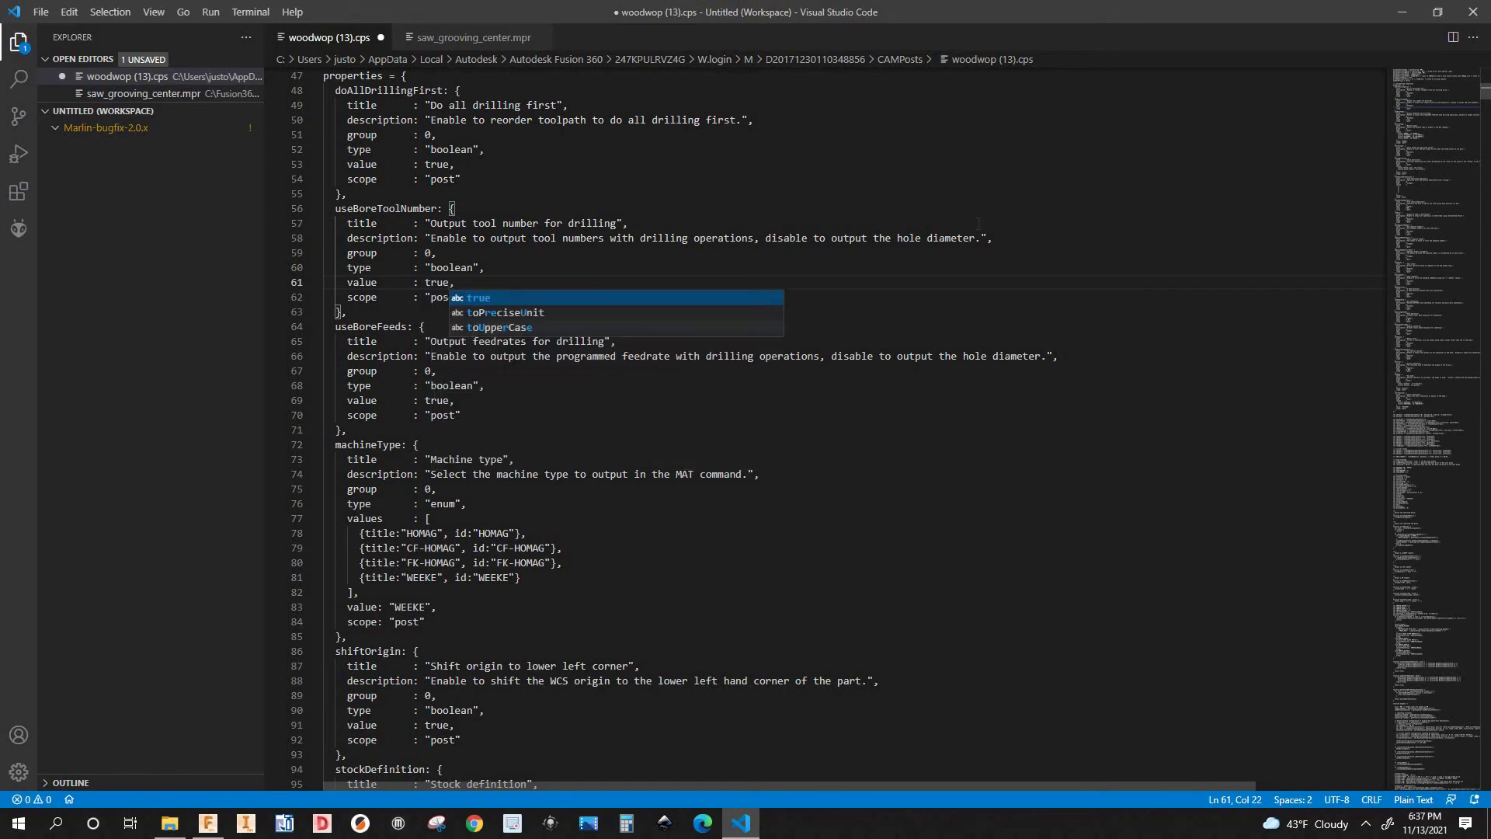
Save woodwop (13).cps from the File menu and return to Fusion 360
left_click(41, 11)
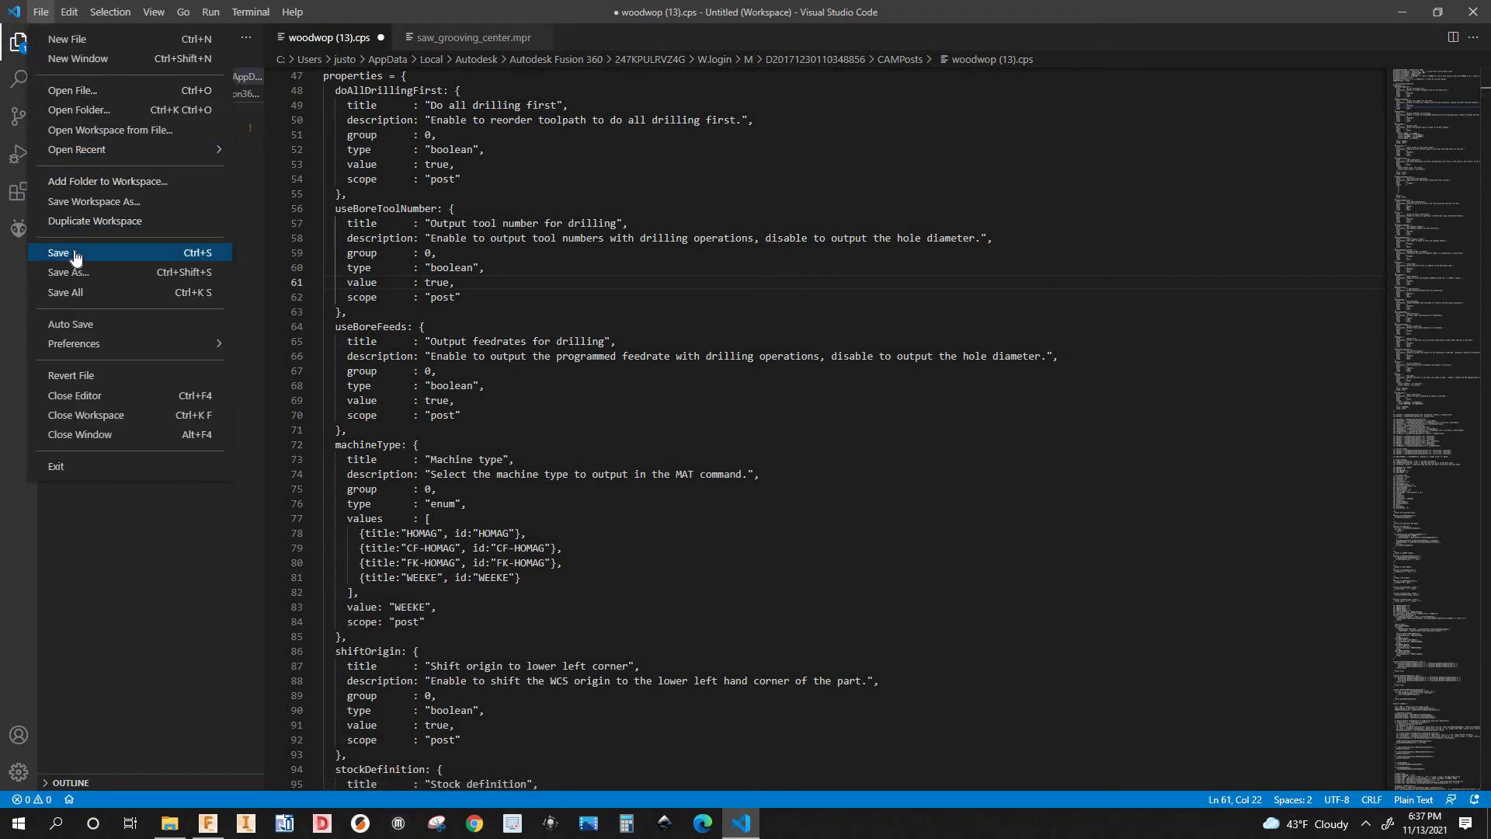
left_click(75, 255)
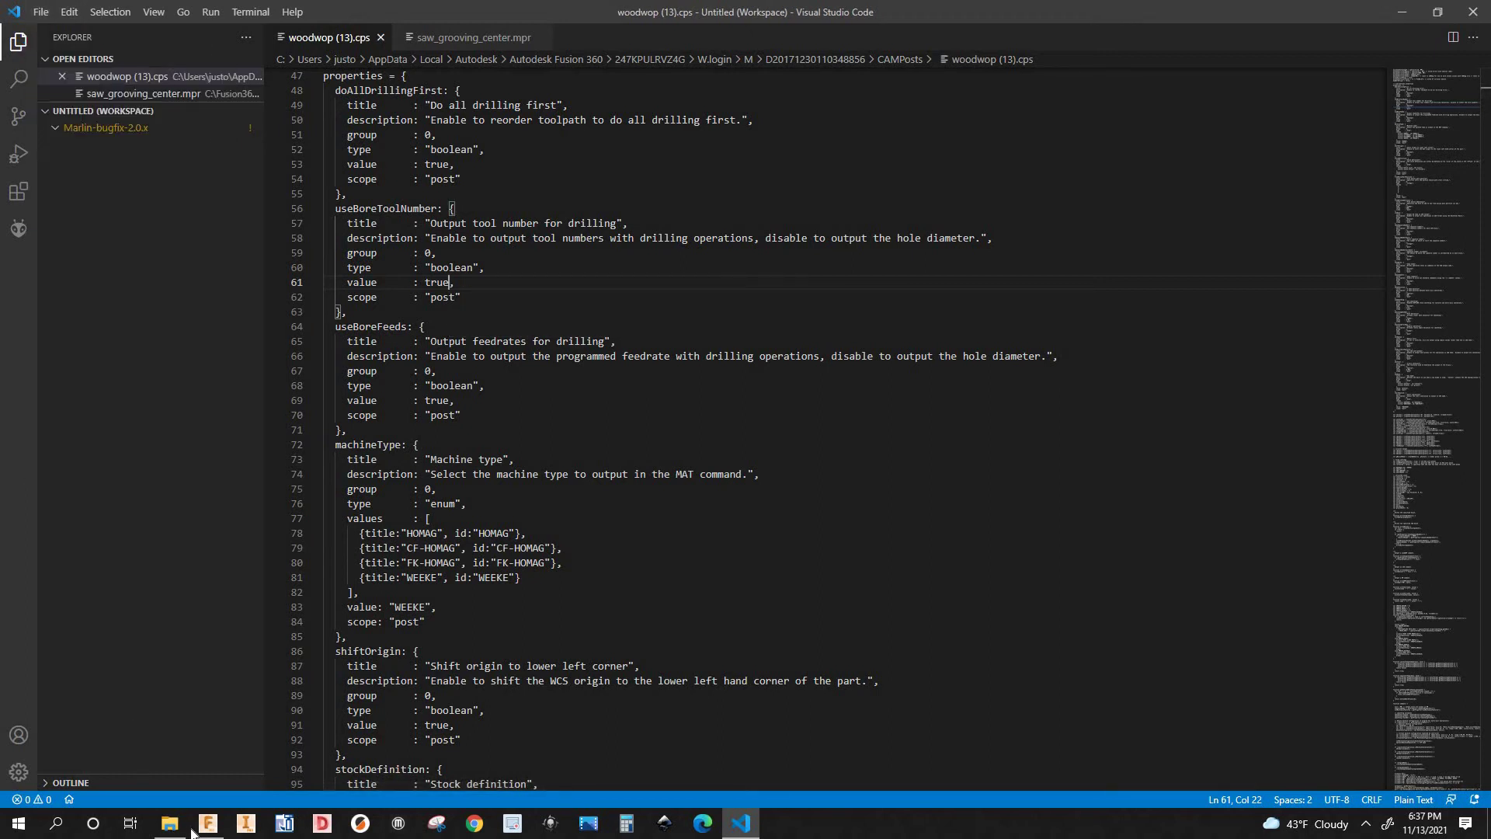
left_click(207, 824)
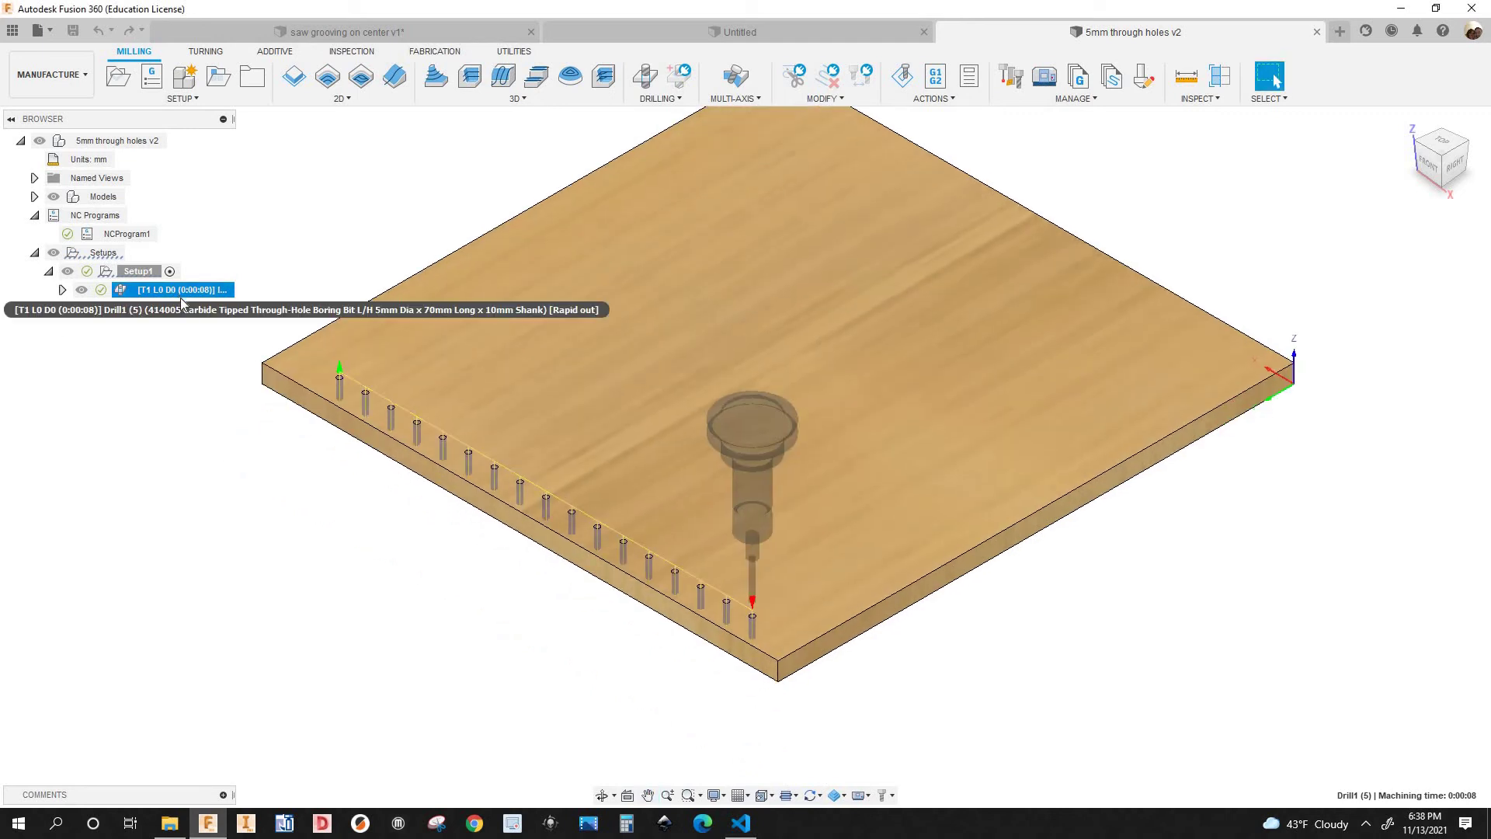
Post the 5mm through holes drilling operation with the woodWOP post to 5mm_through_holes.mpr
right_click(180, 301)
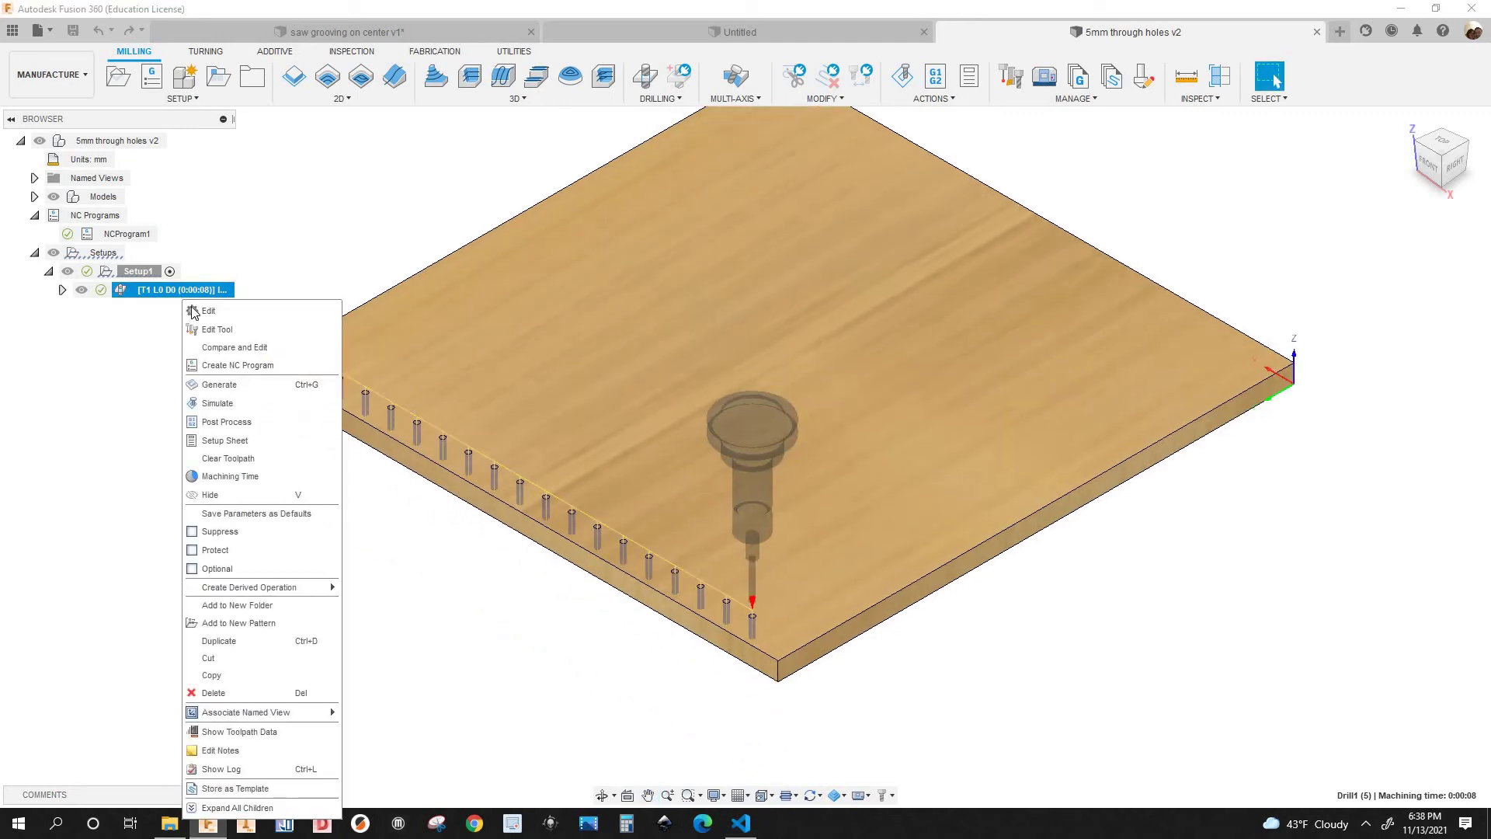
left_click(226, 421)
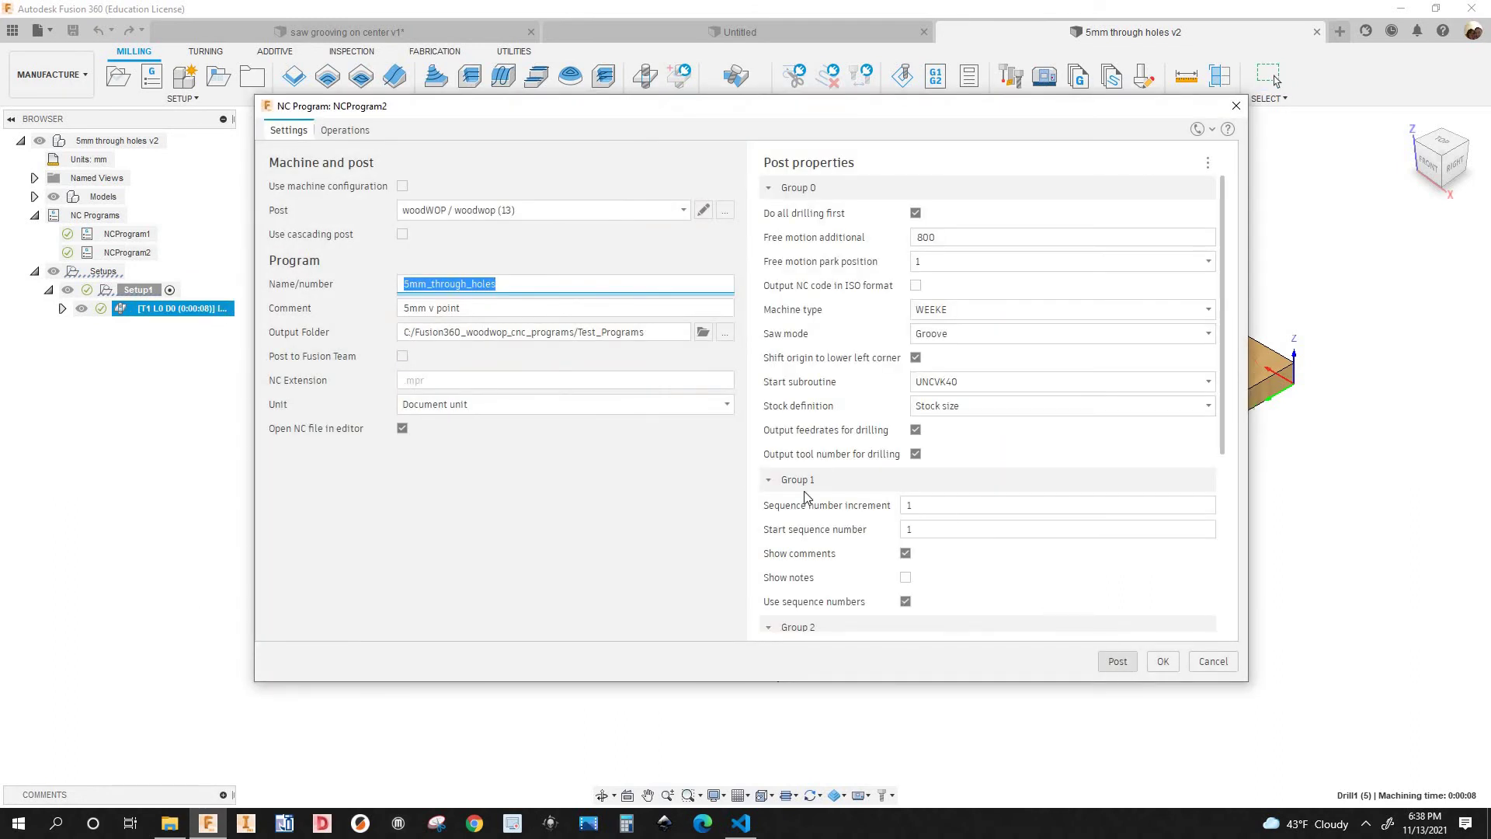
left_click(1117, 661)
left_click(633, 413)
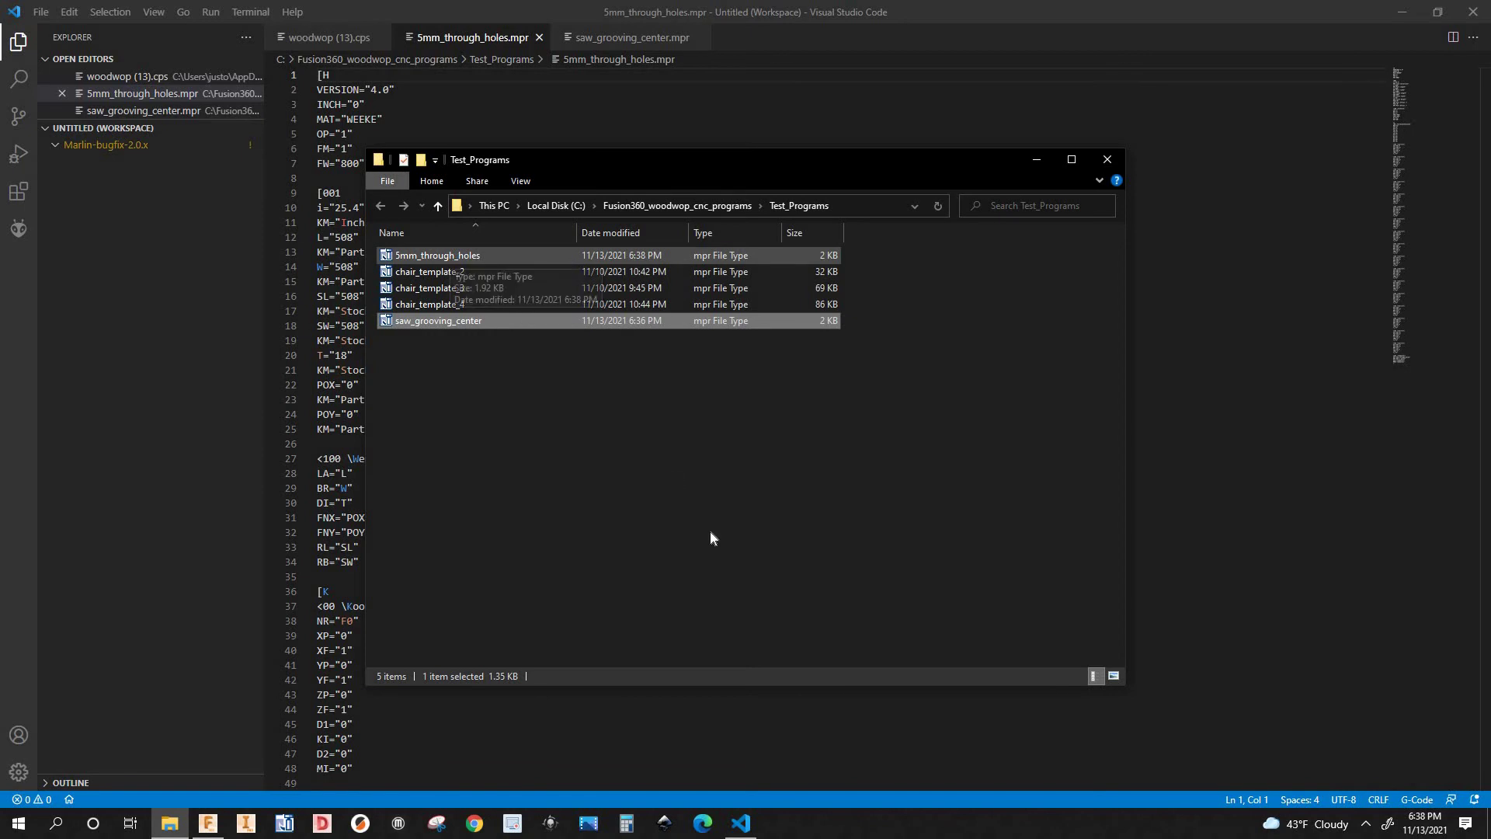
Open 5mm_through_holes.mpr in woodWOP and inspect the parameters of its three drilling holes
key("Home")
key("Return")
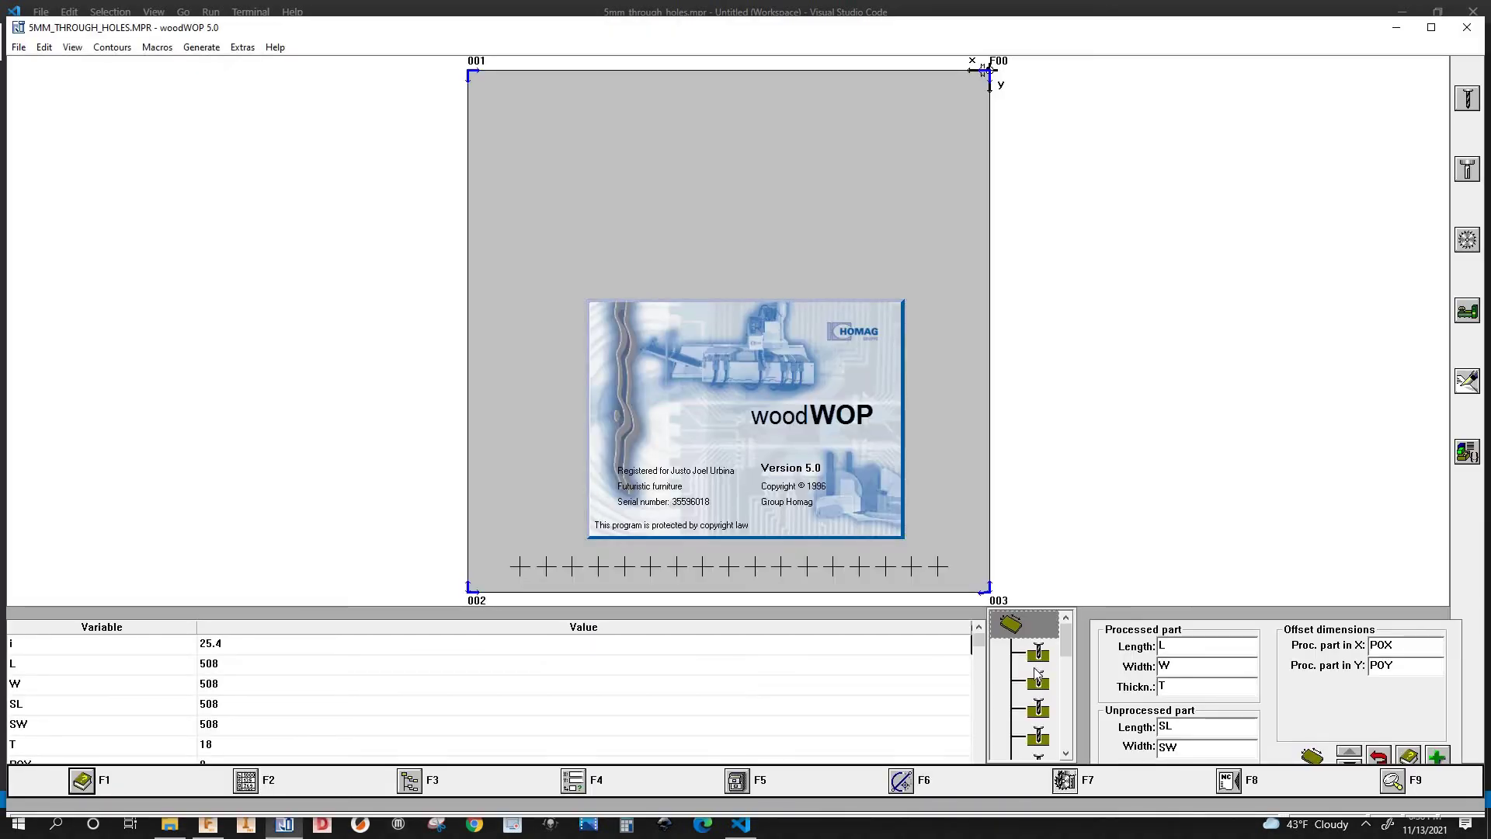
left_click(1036, 662)
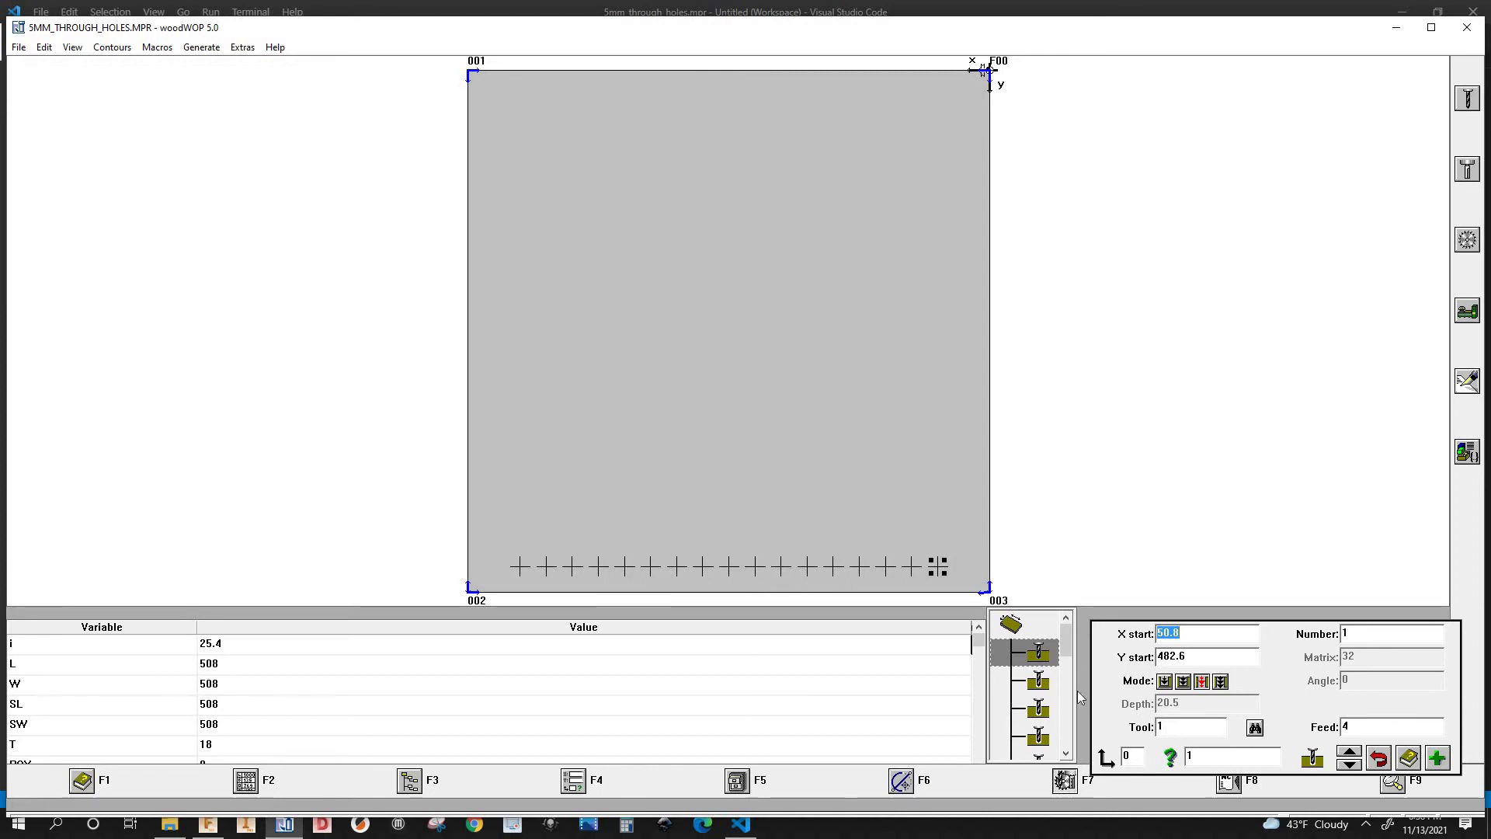
left_click(1041, 683)
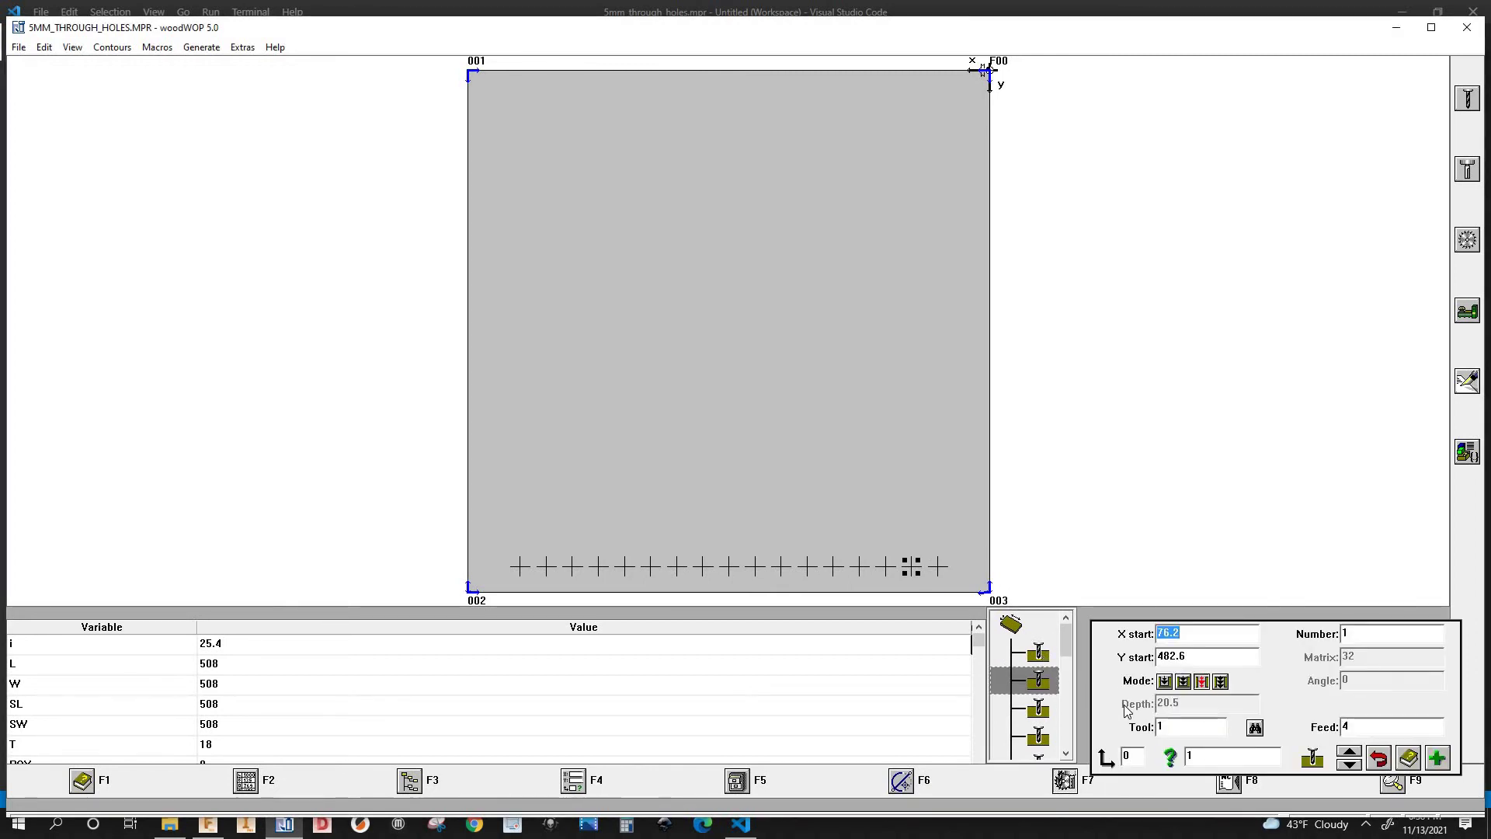
left_click(1040, 656)
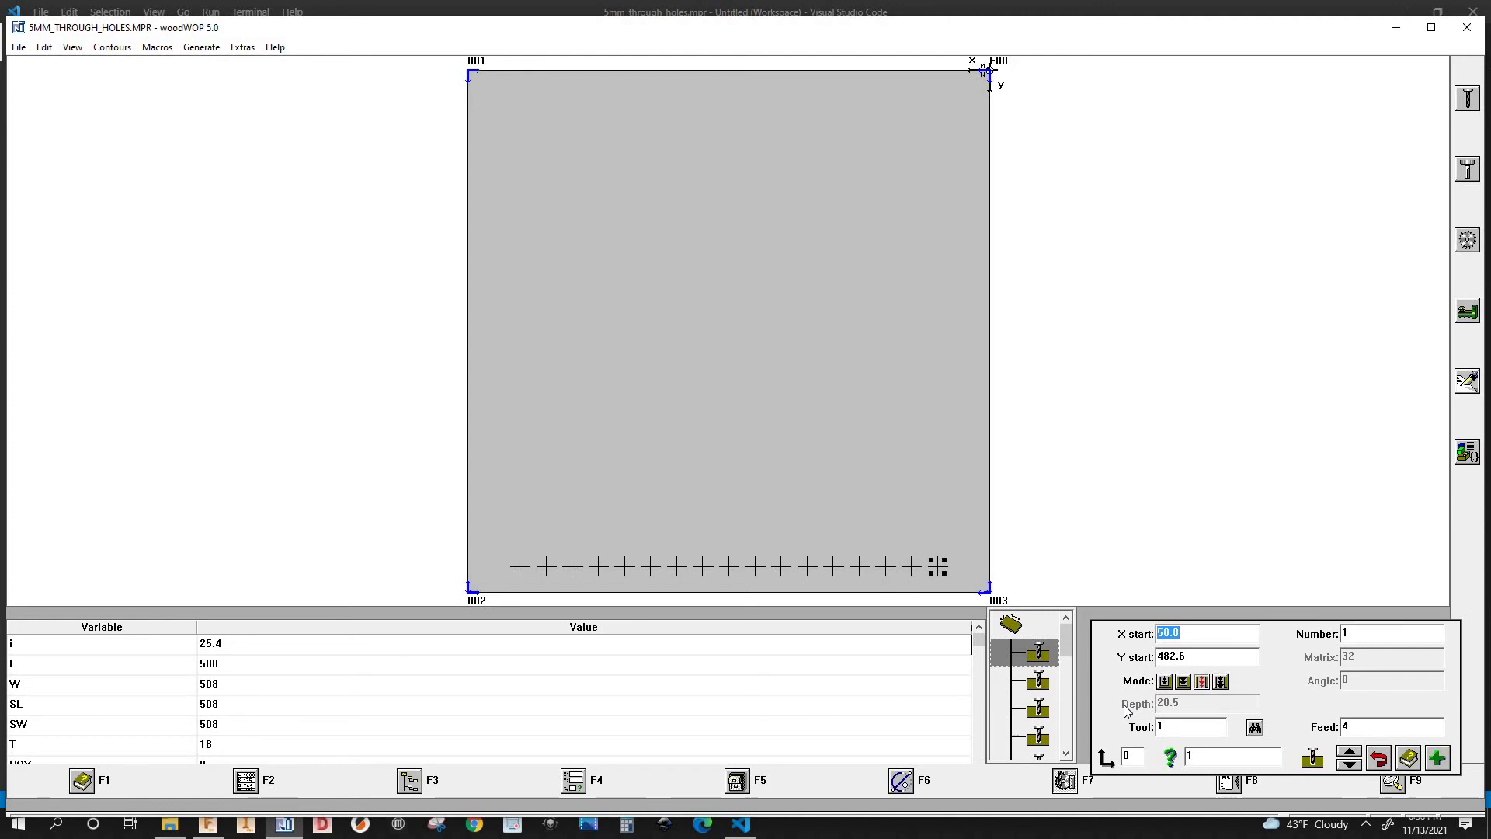
left_click(1039, 690)
left_click(1041, 714)
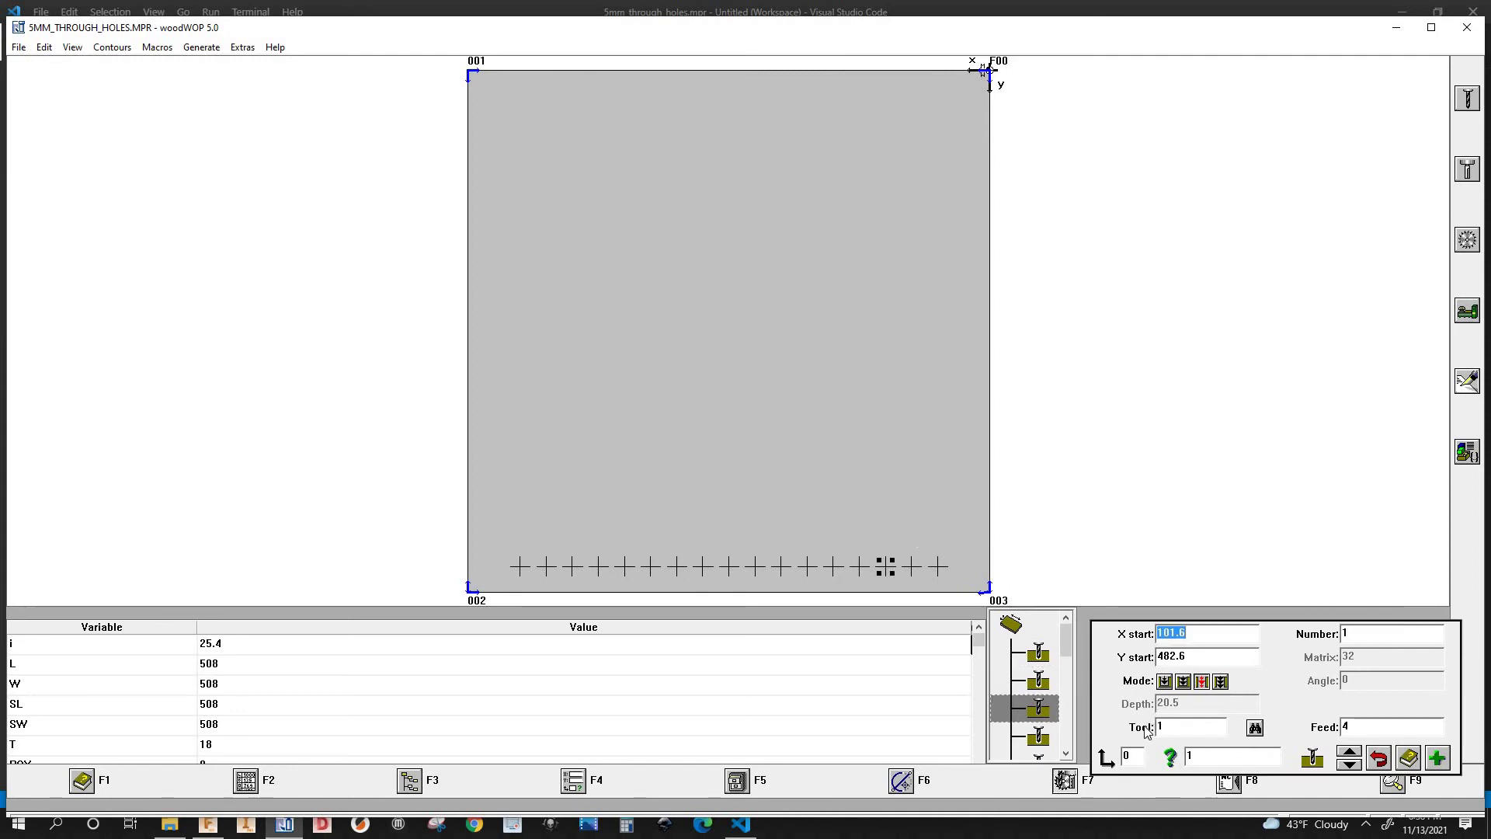
left_click(1035, 658)
left_click(1041, 683)
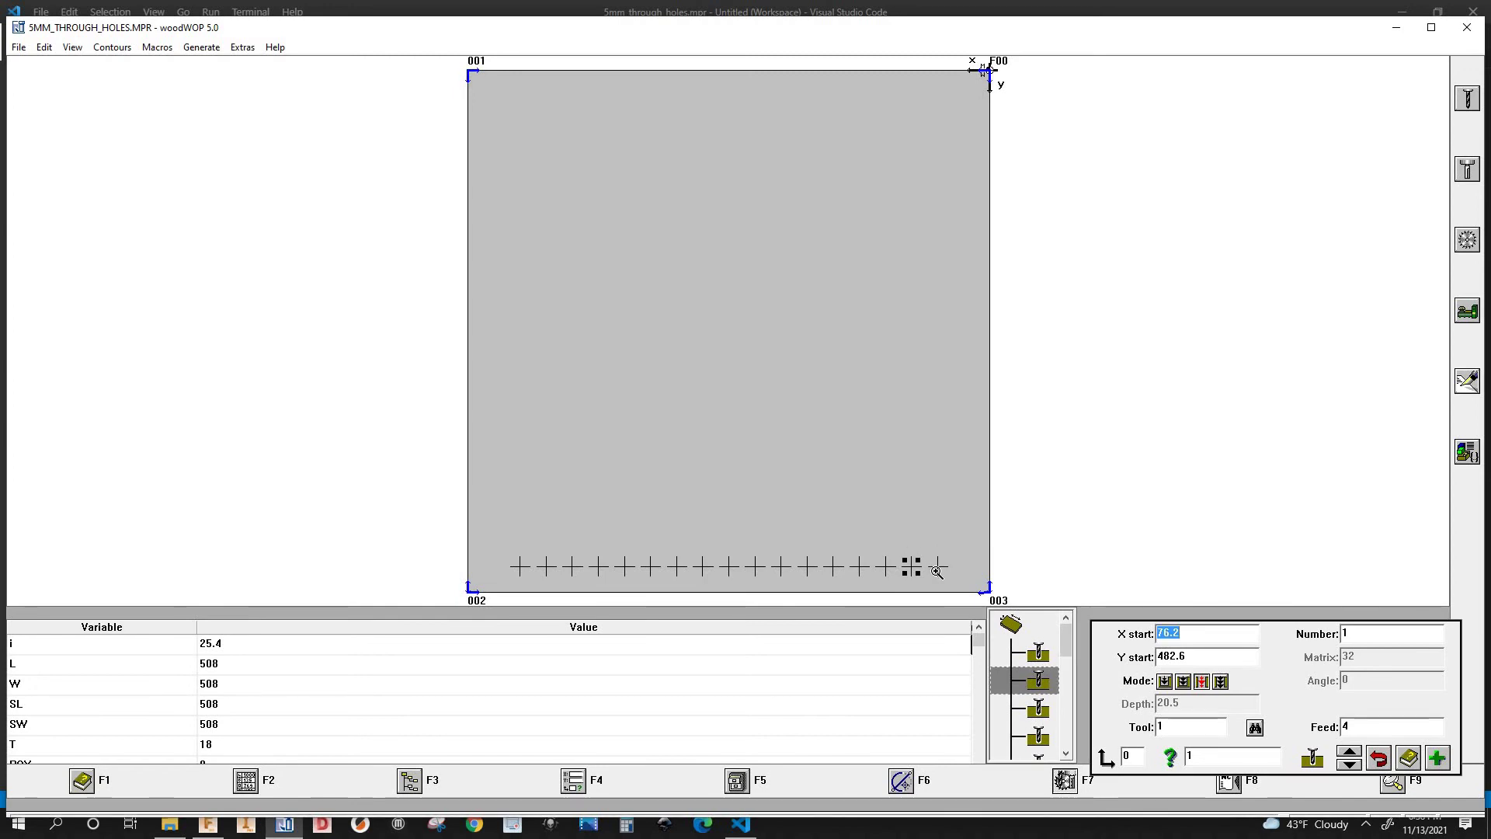
Maximize woodWOP, confirm the first drilling macro shows Tool 1, then close woodWOP
left_click(1431, 27)
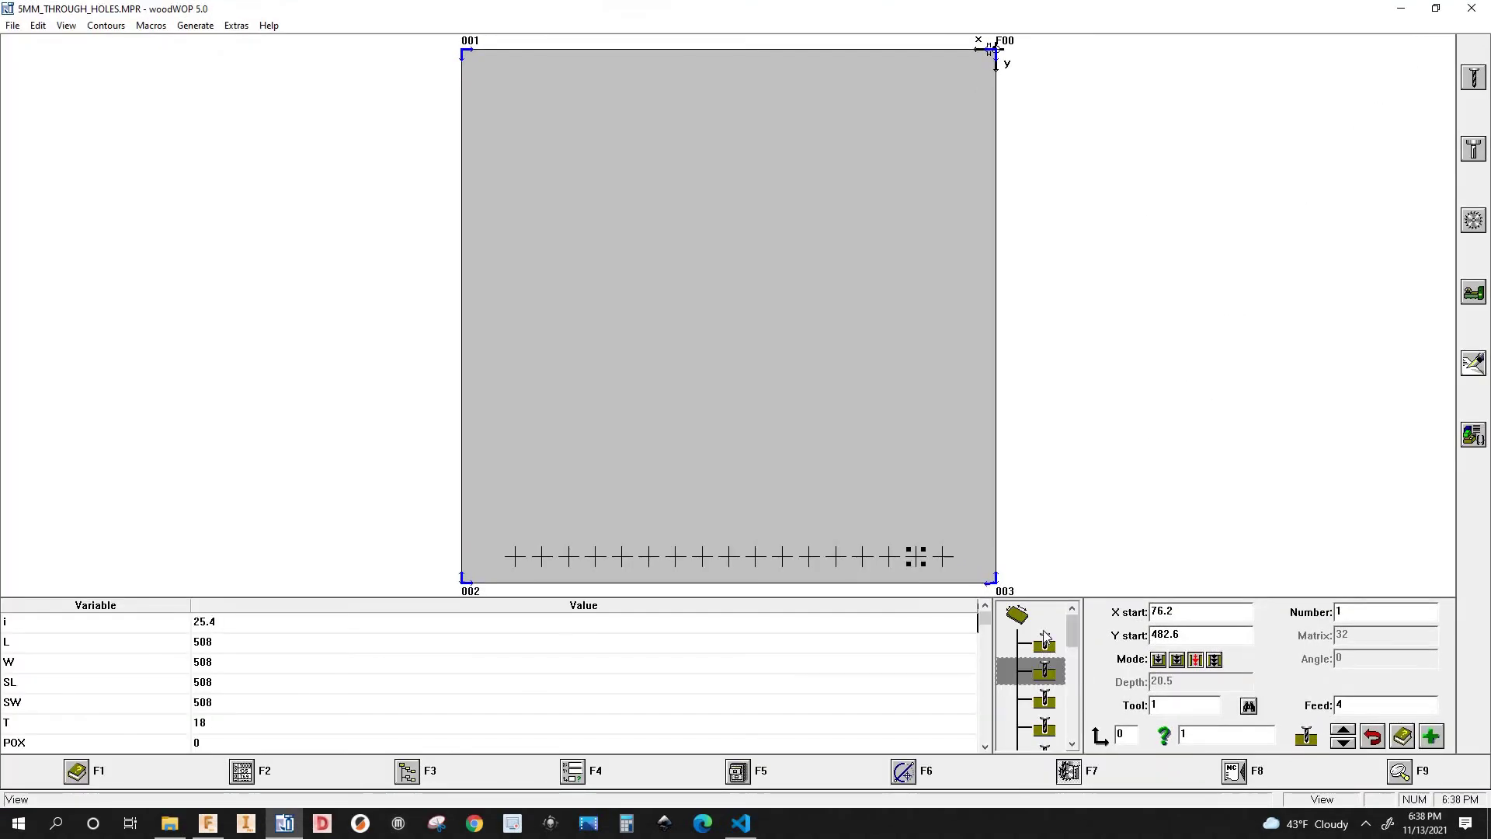
left_click(1044, 643)
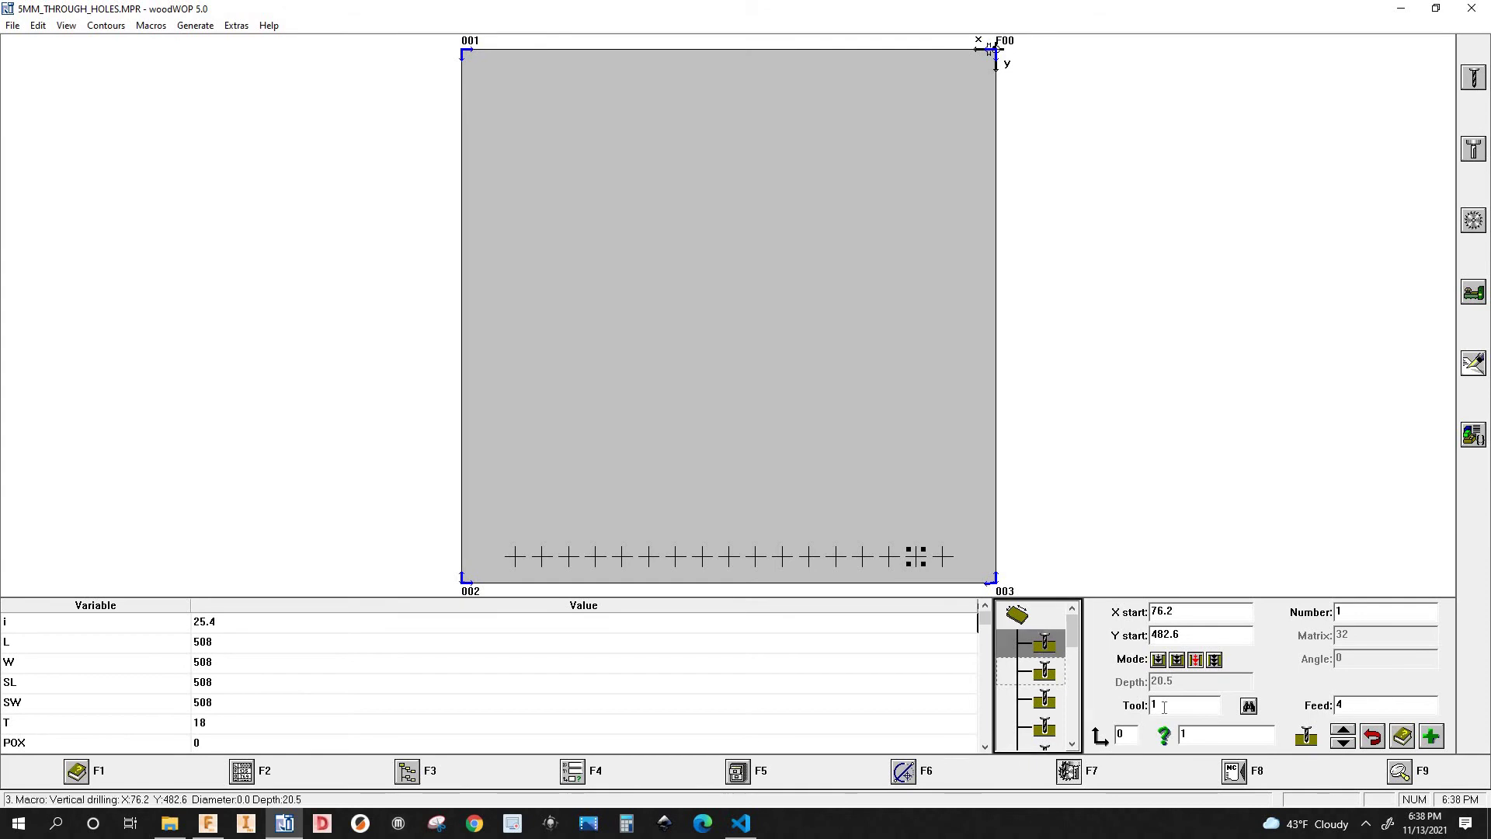
left_click(1473, 14)
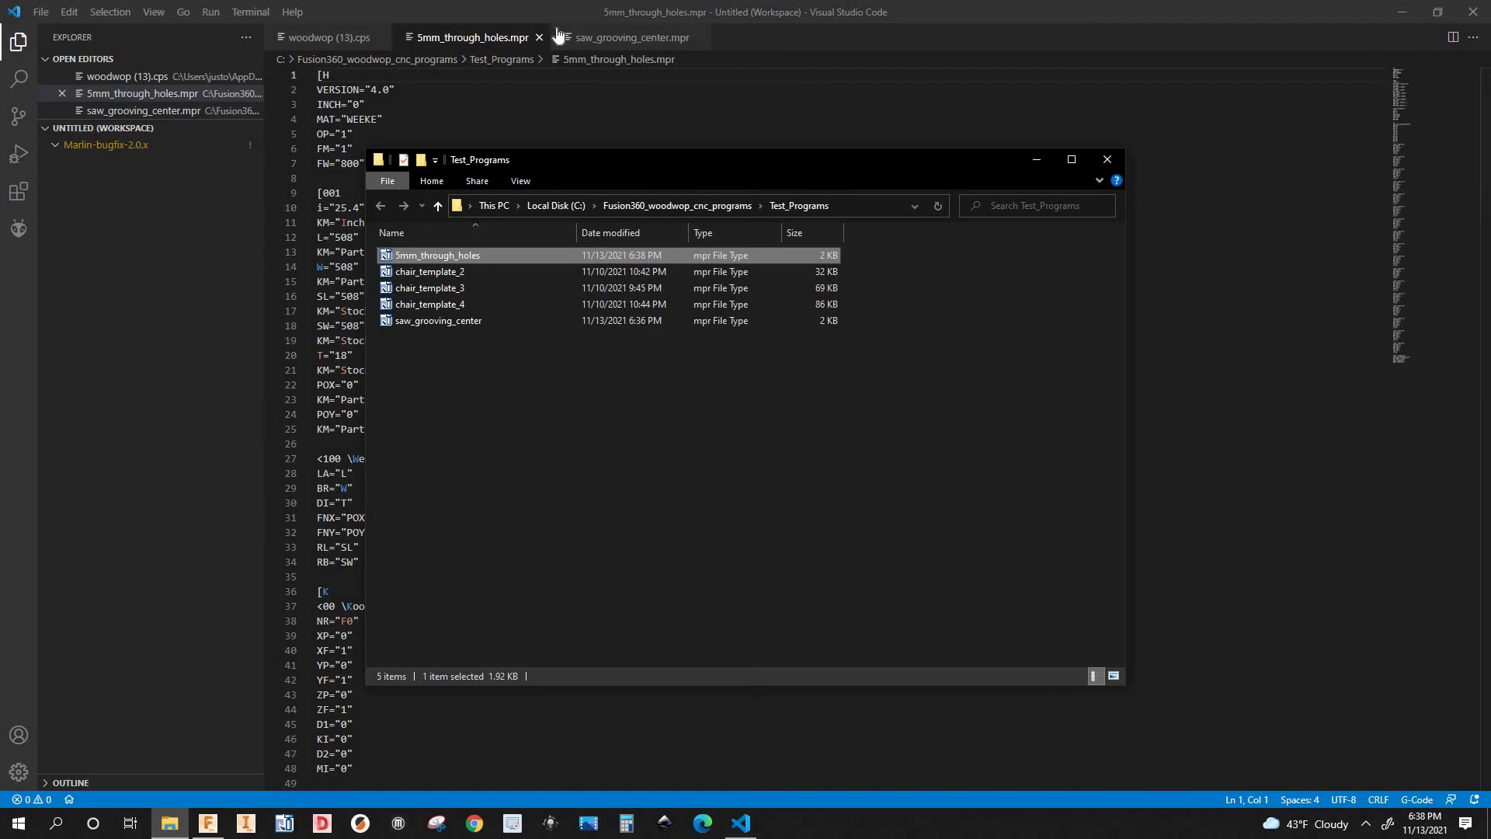
In woodwop (13).cps, change the useBoreToolNumber value on line 61 back to false
left_click(330, 39)
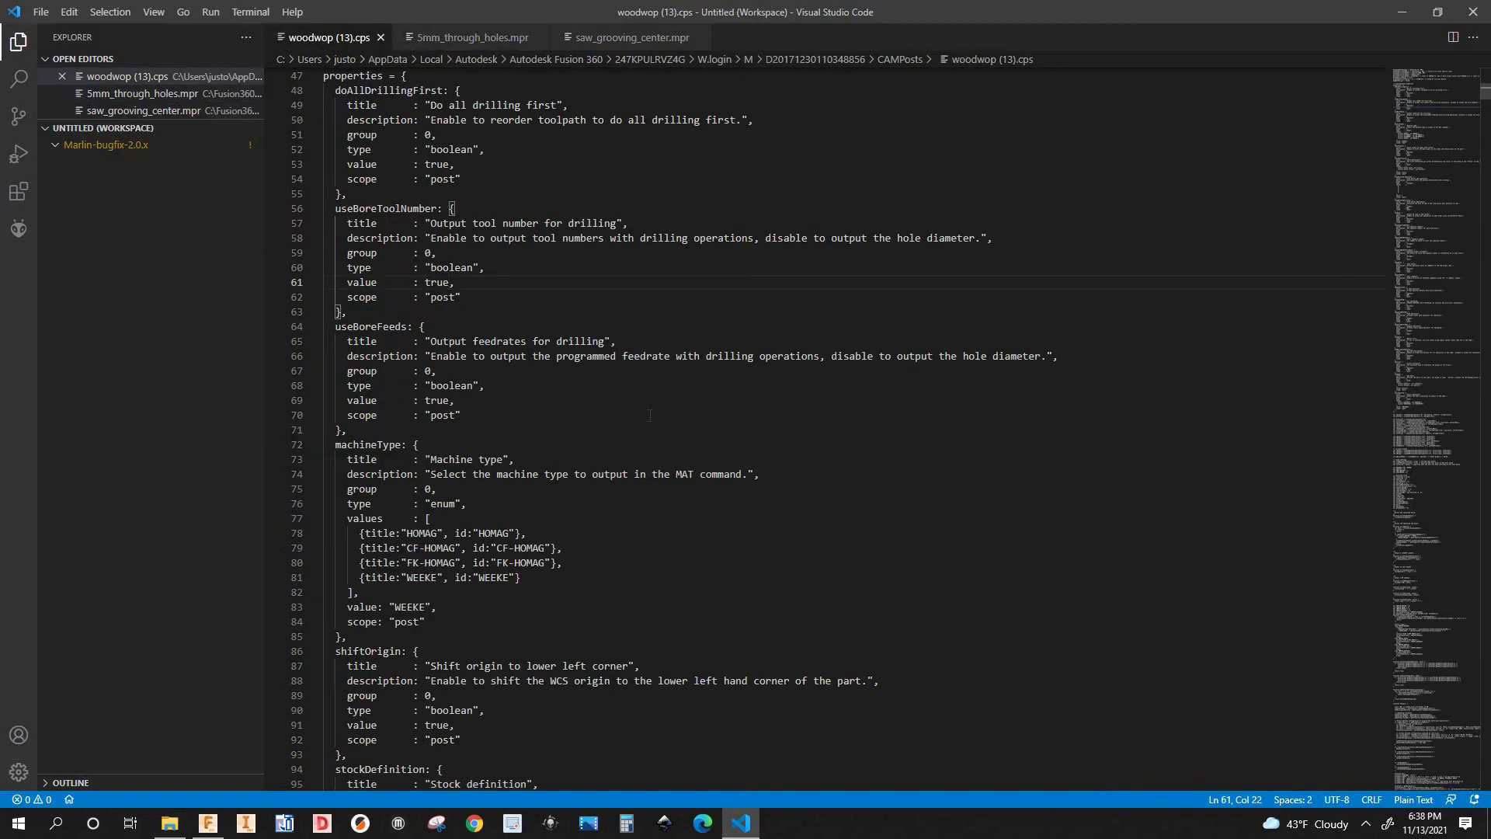
key("BackSpace")
key("BackSpace")
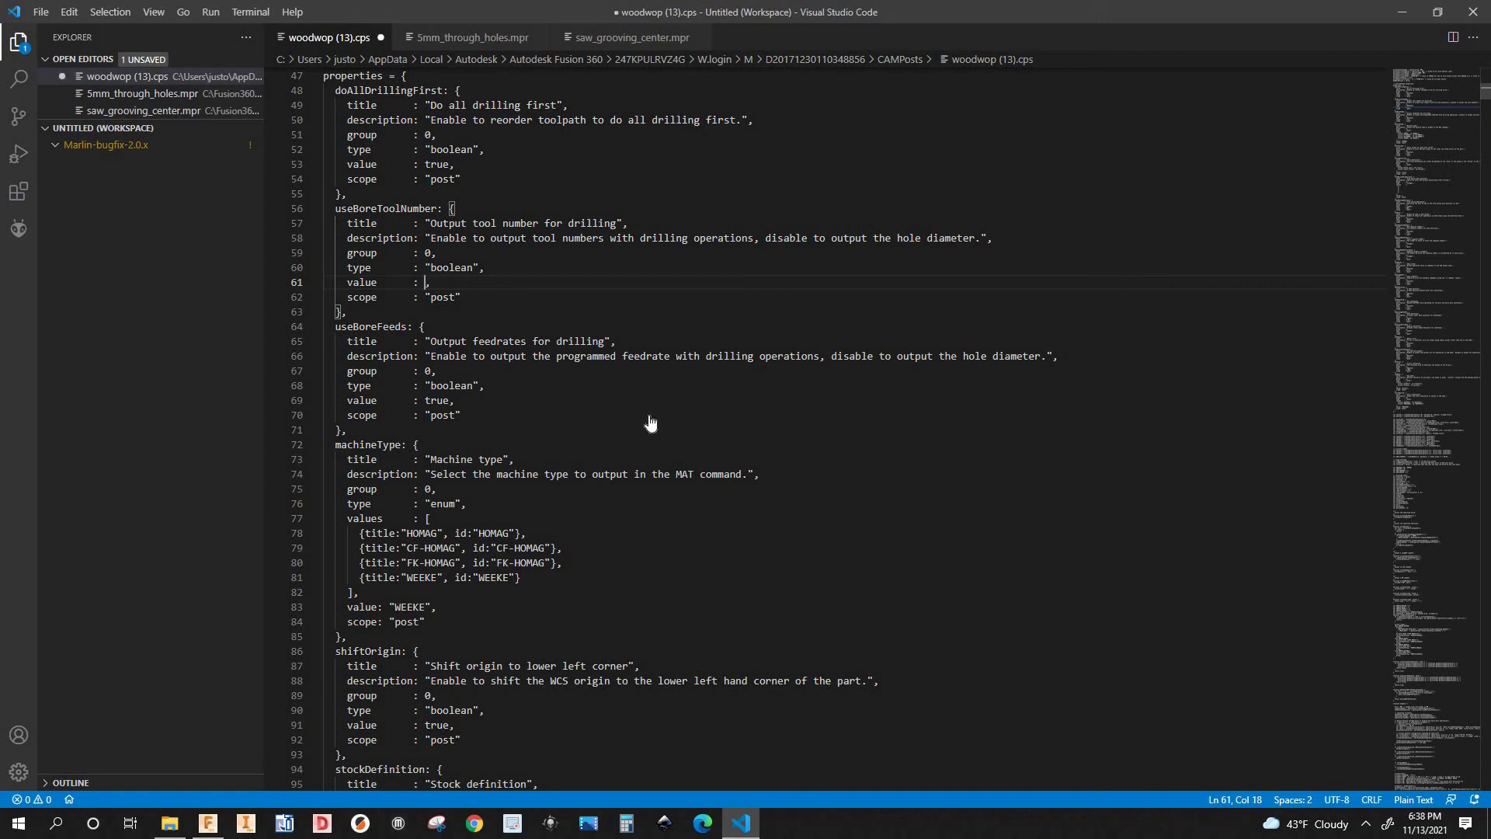
type("fl")
key("BackSpace")
type("alse")
Save the post file and launch woodWOP from the taskbar
left_click(40, 11)
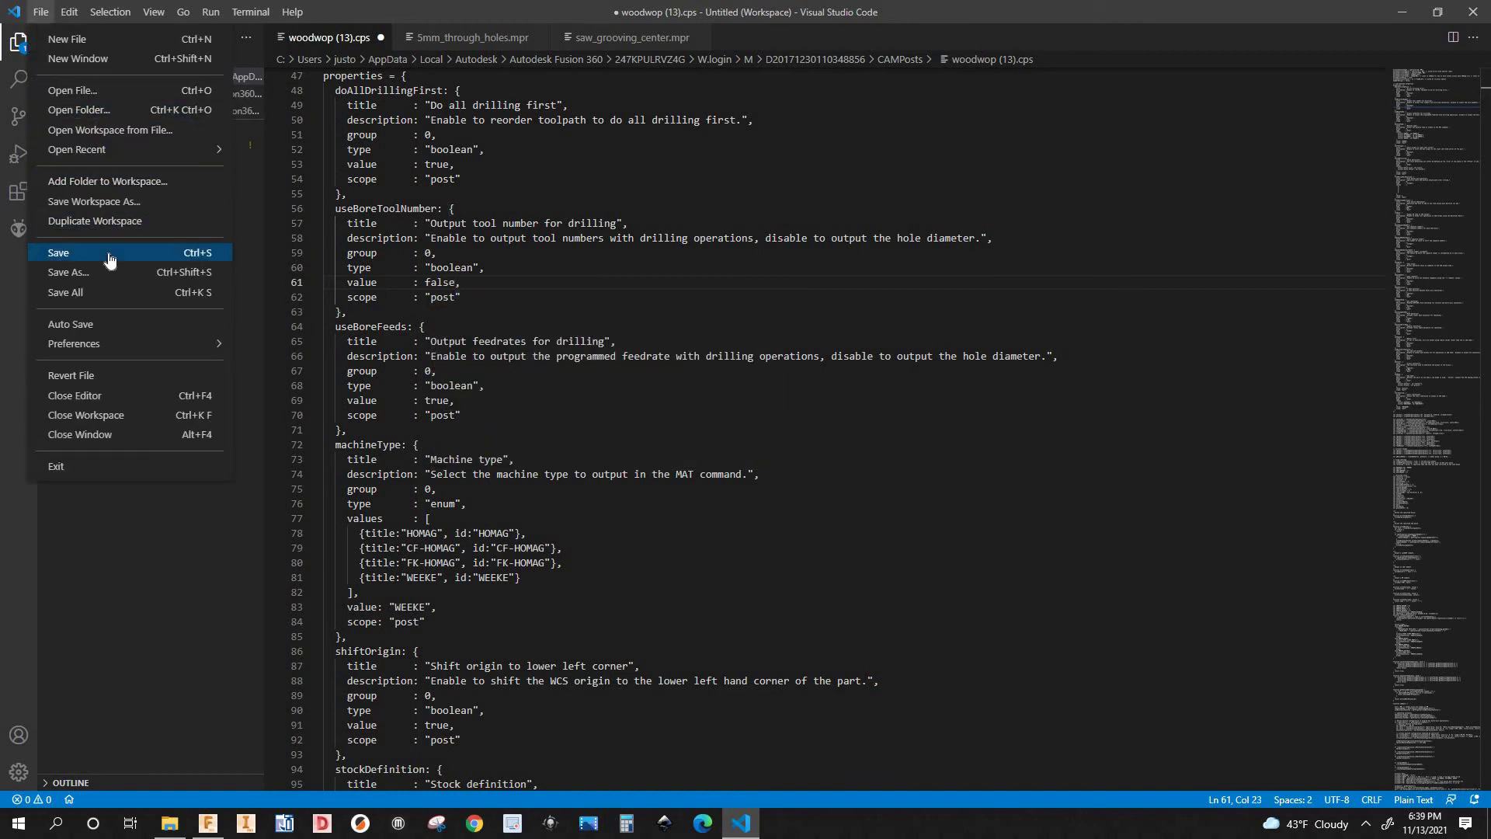
left_click(109, 256)
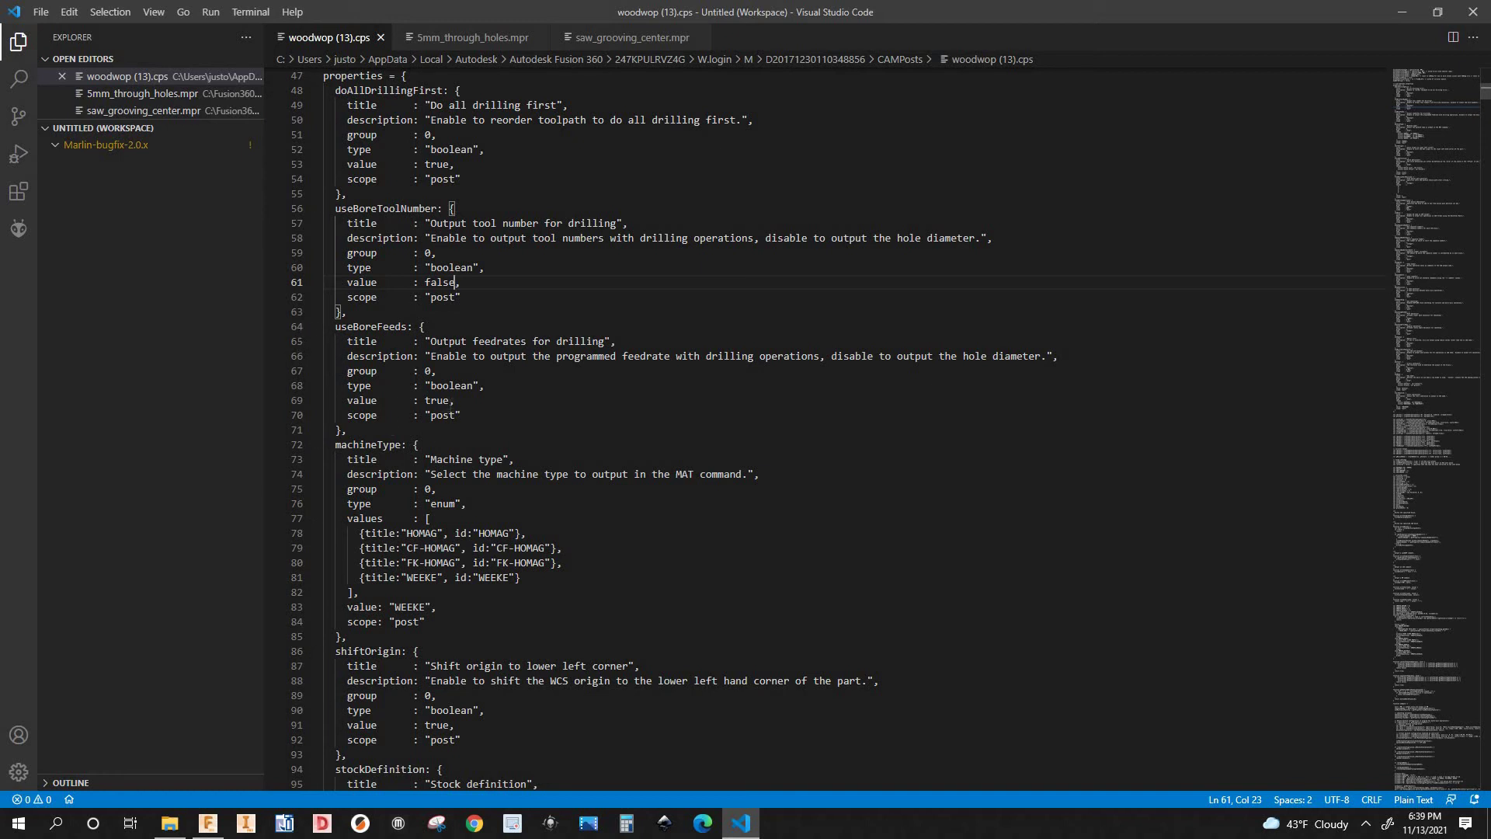
left_click(443, 400)
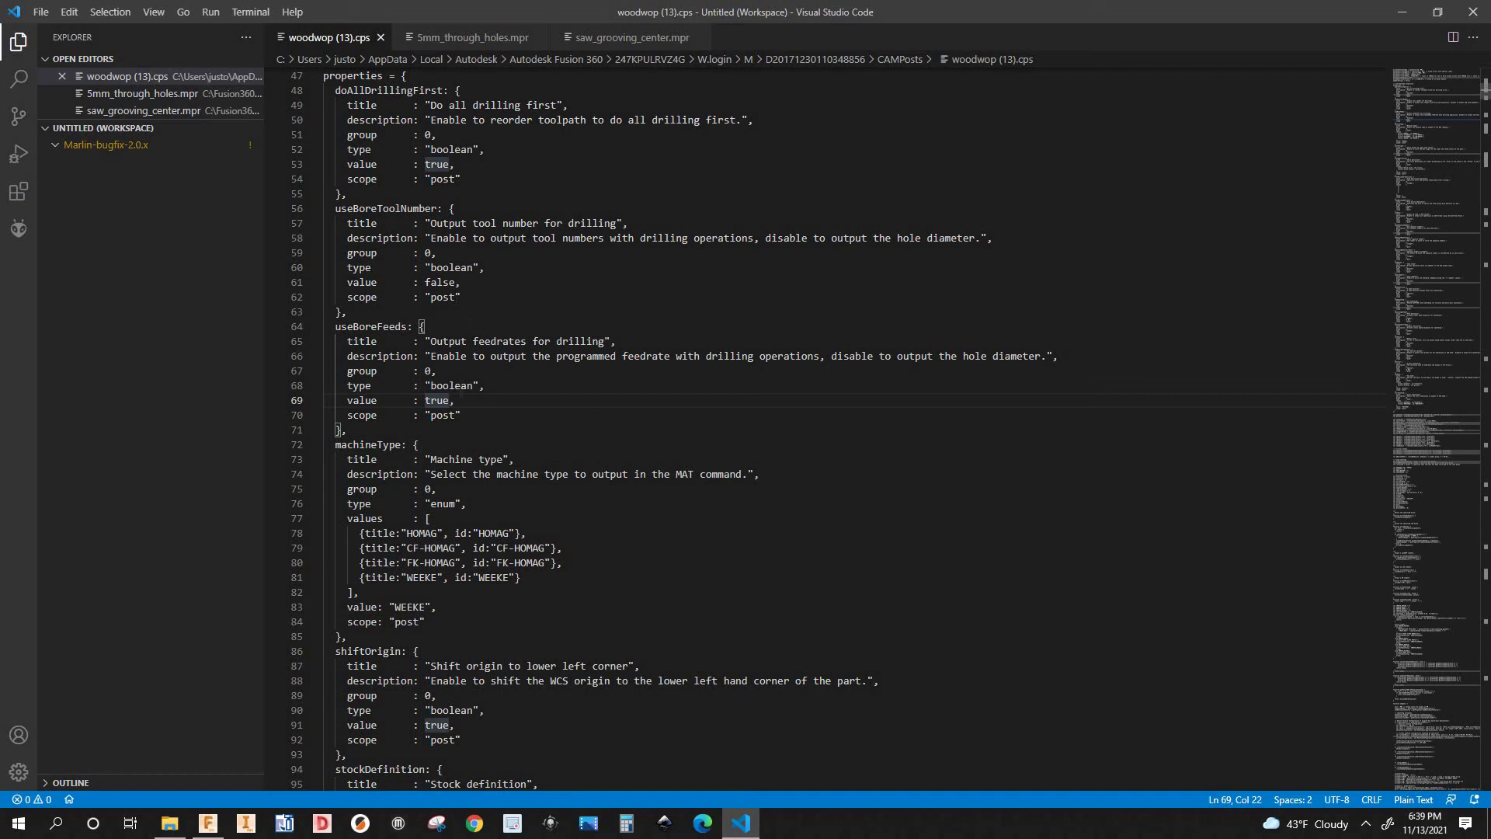
left_click(283, 825)
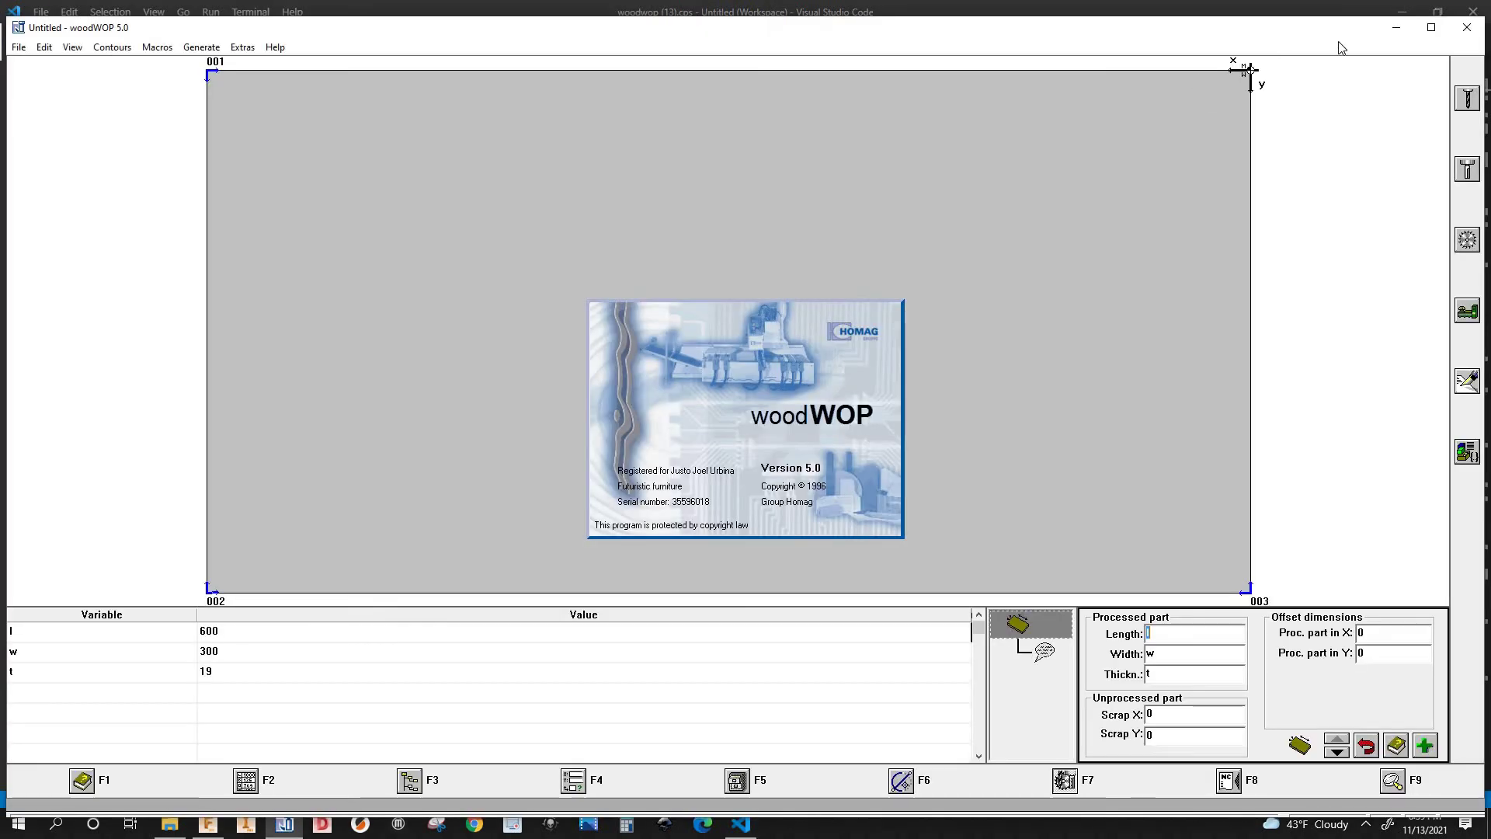
Reopen 5MM_THROUGH_HOLES.MPR from recent files, check the first drilling macro's Tool 1, then close woodWOP
left_click(1431, 28)
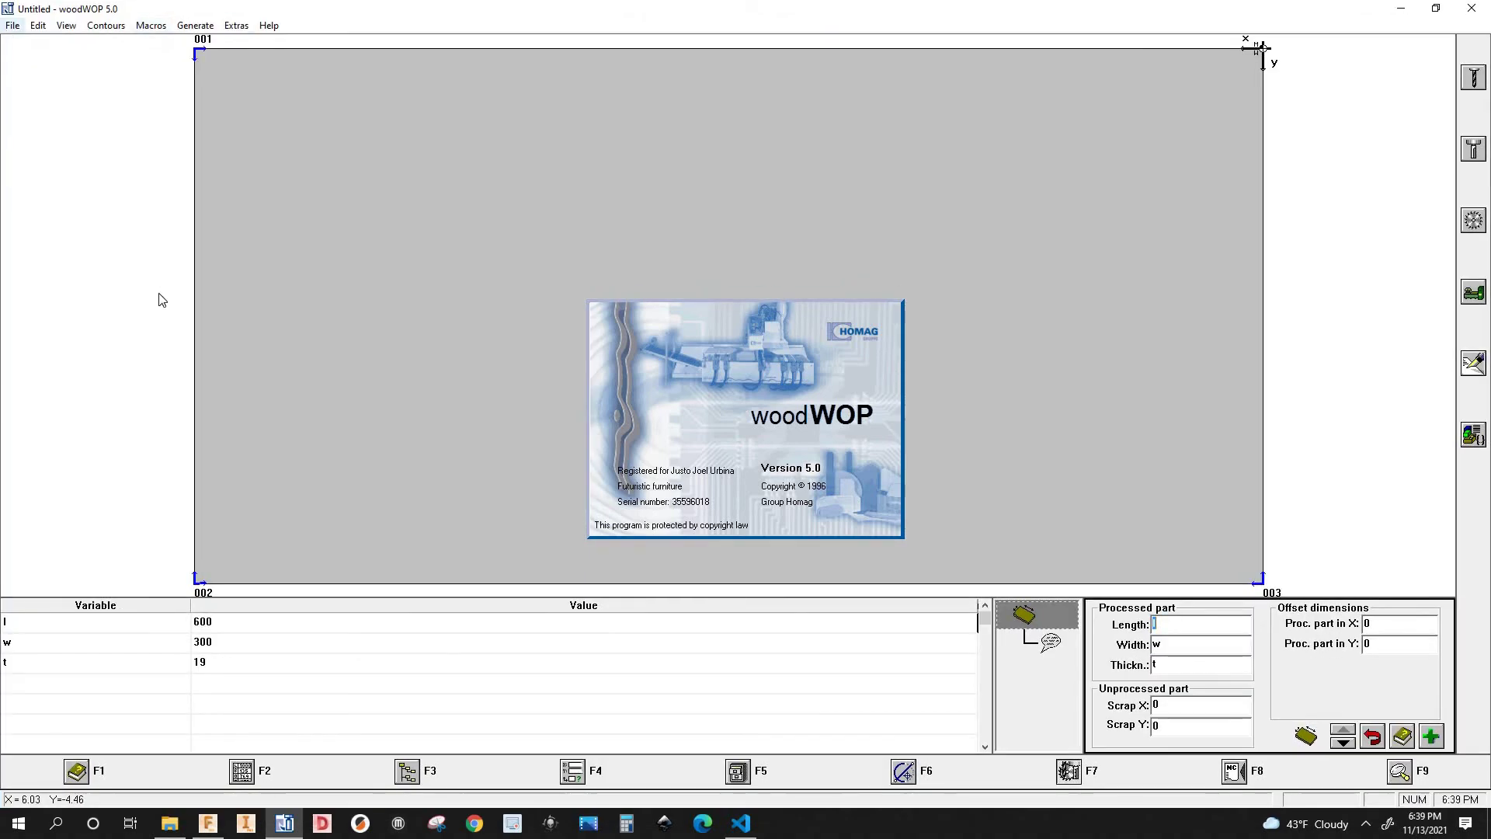
key("alt+f")
key("Down")
key("Down")
key("Return")
left_click(1046, 644)
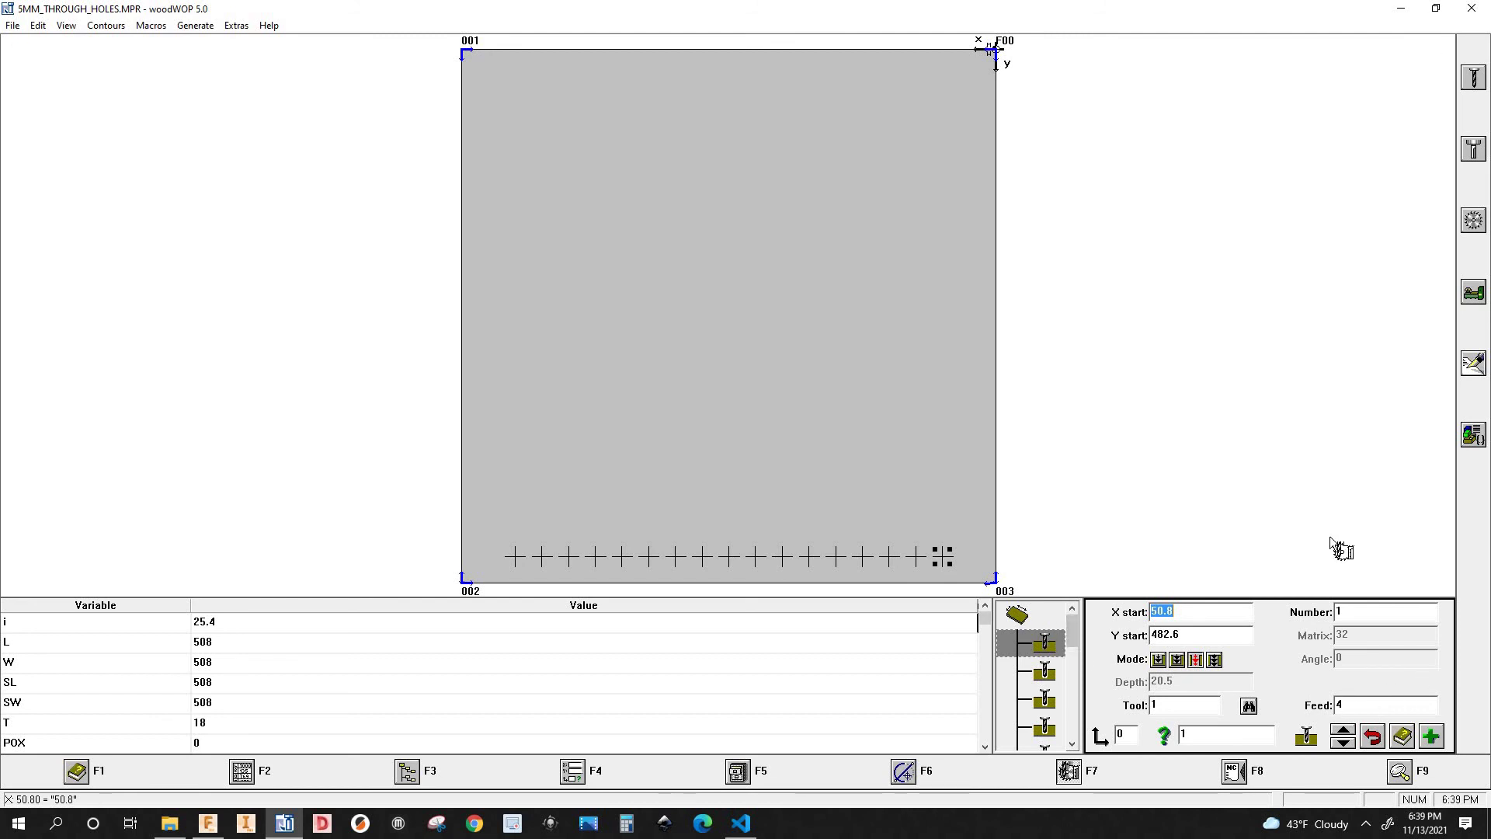
left_click(1472, 8)
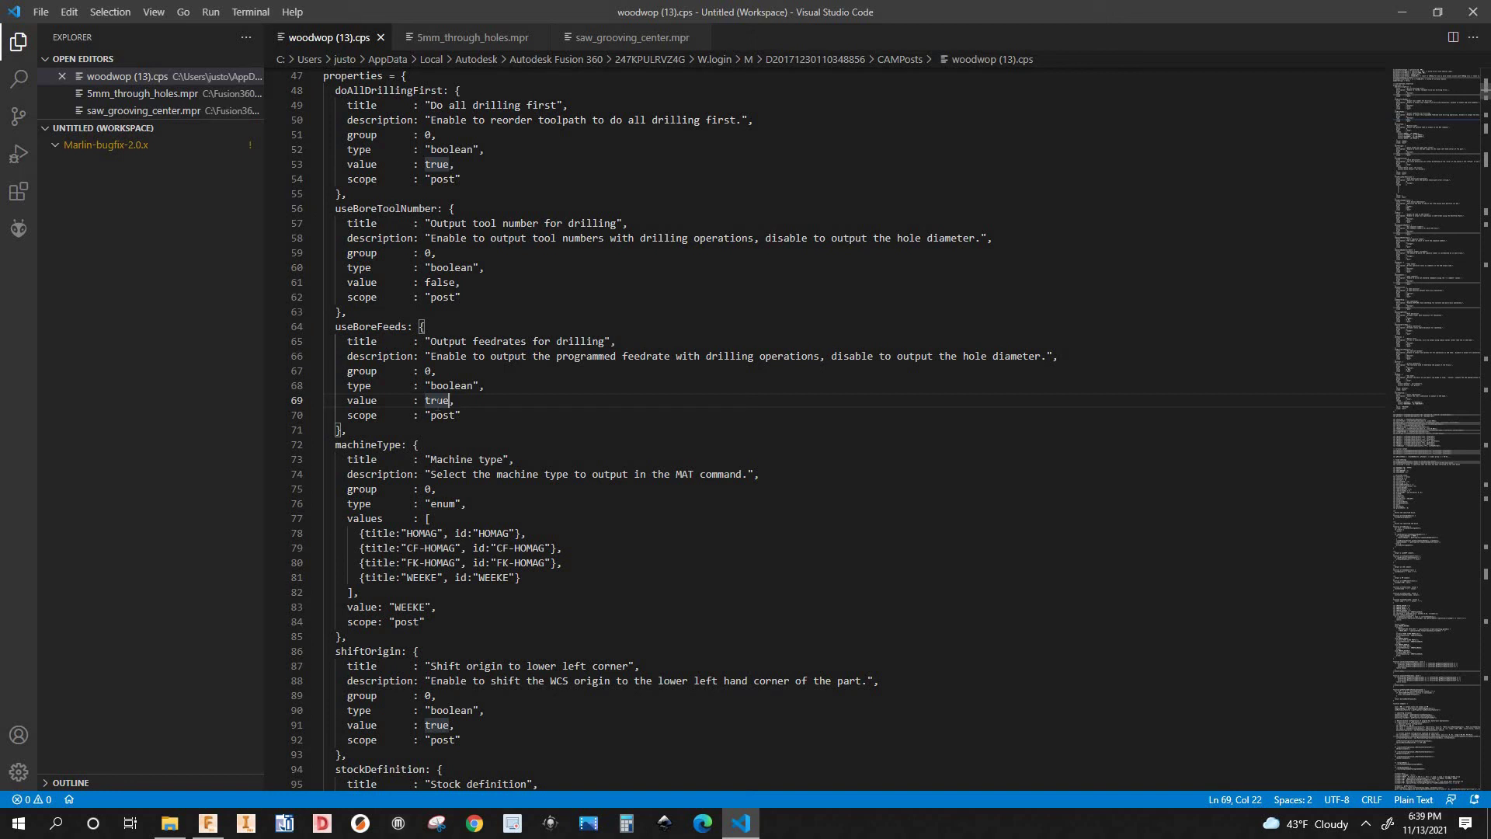
Change the useBoreFeeds value on line 69 from true to false
key("BackSpace")
key("BackSpace")
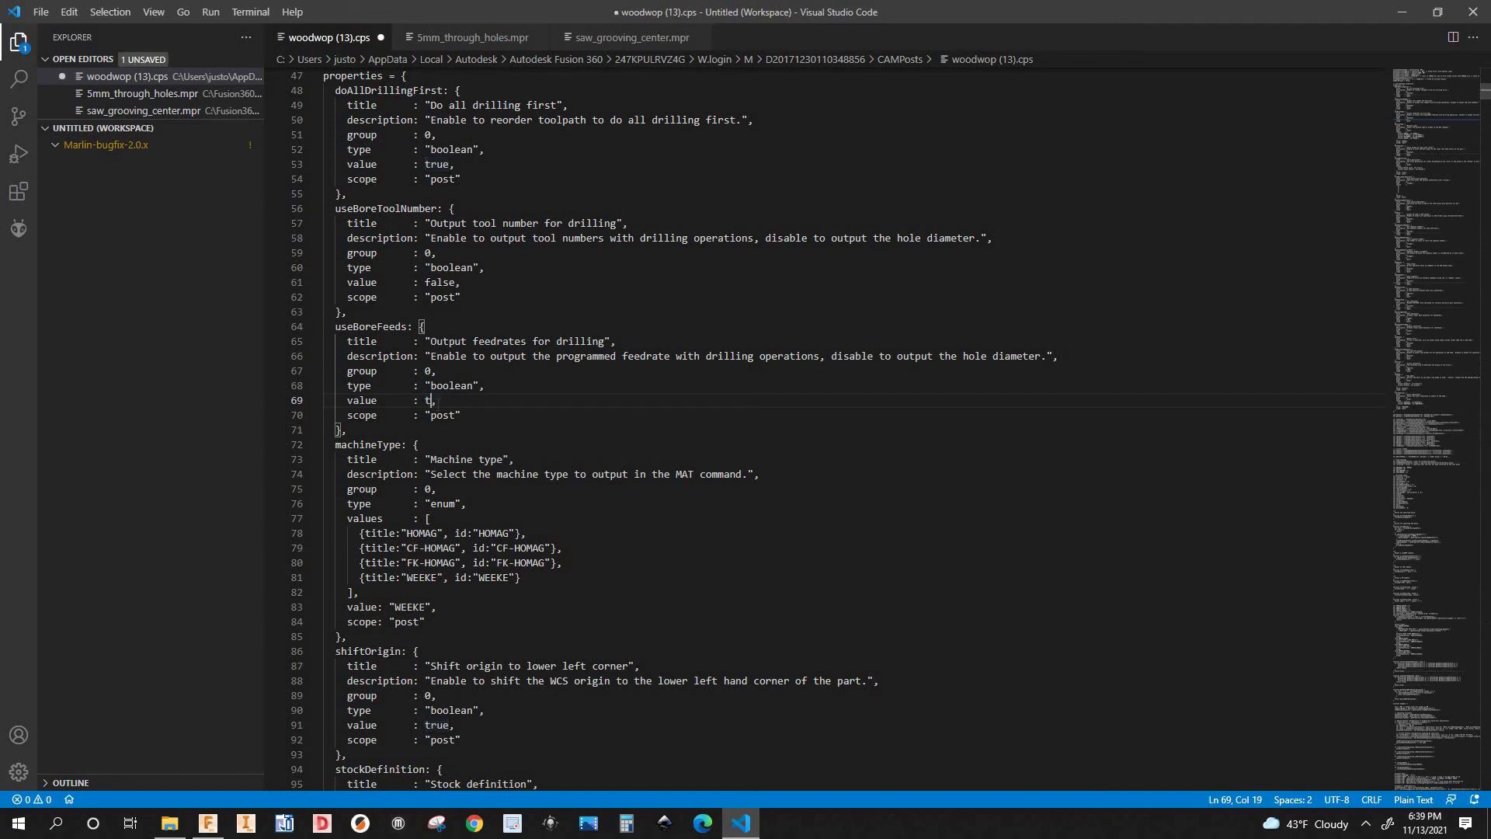
type("f")
type("a")
key("BackSpace")
type("a")
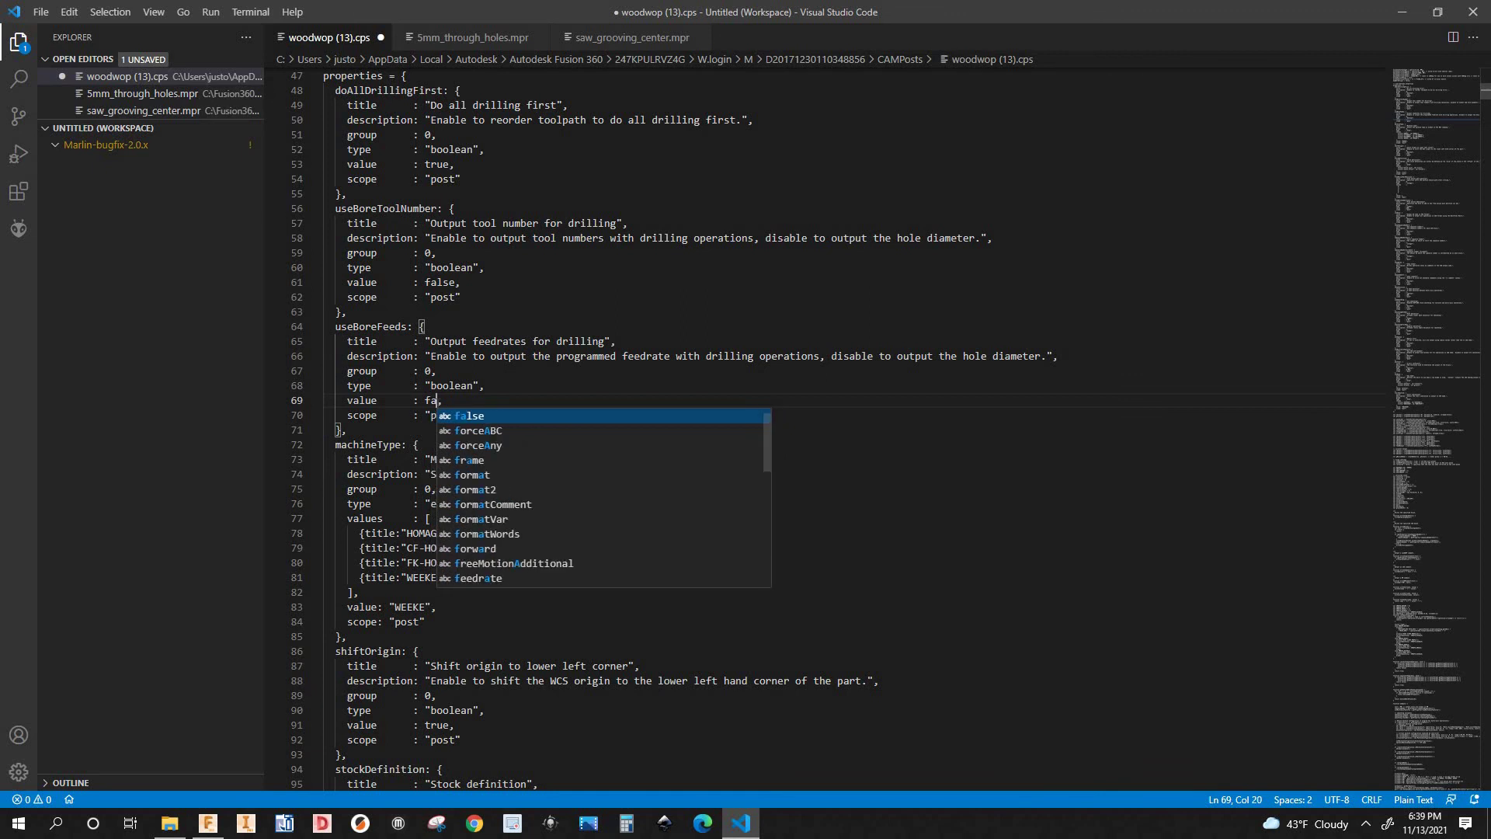
key("Return")
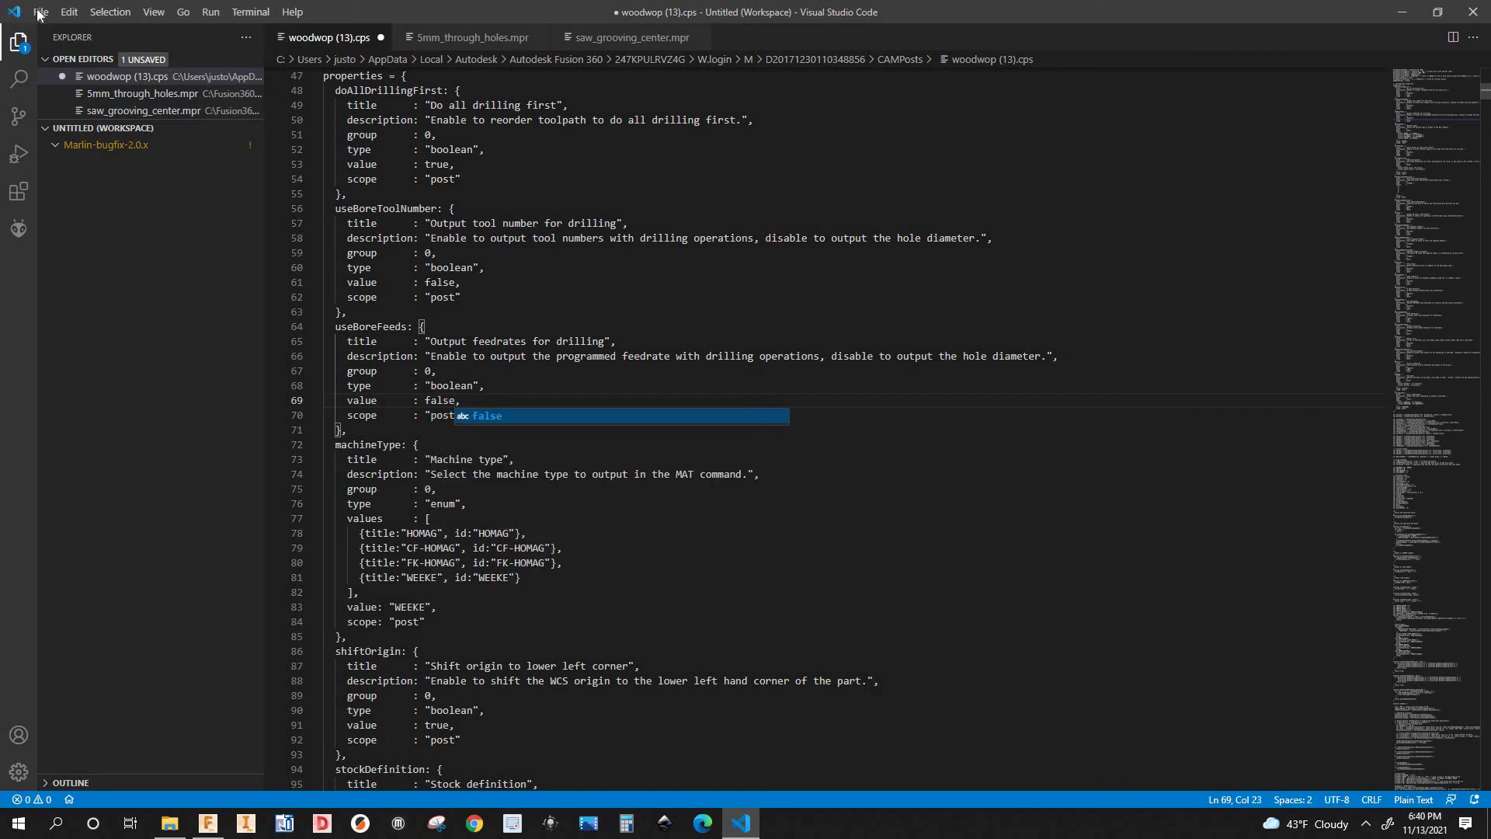
Save woodwop (13).cps and switch back to Fusion 360
key("alt+f")
left_click(138, 253)
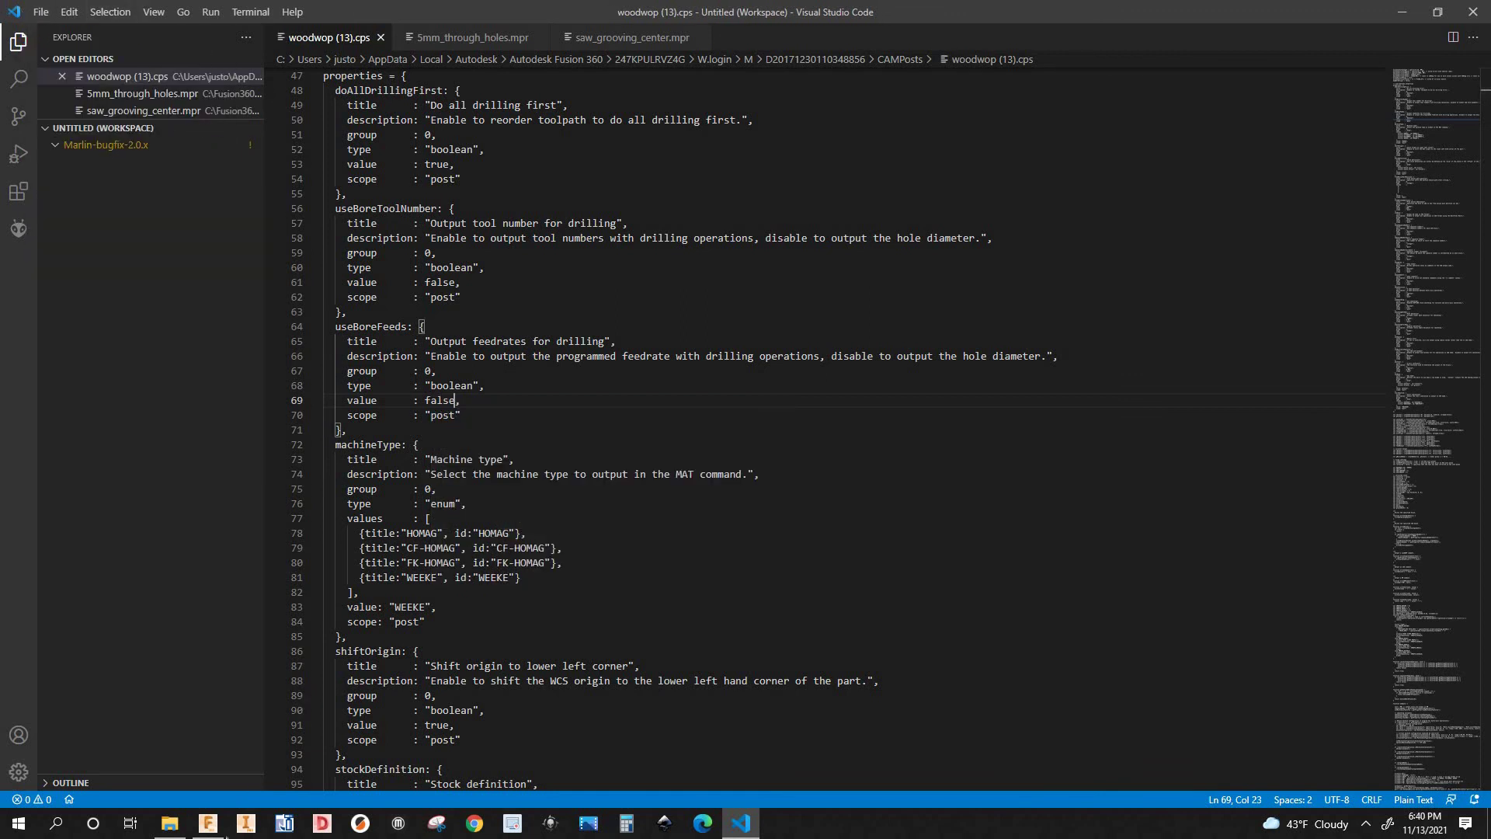
key("alt+Tab")
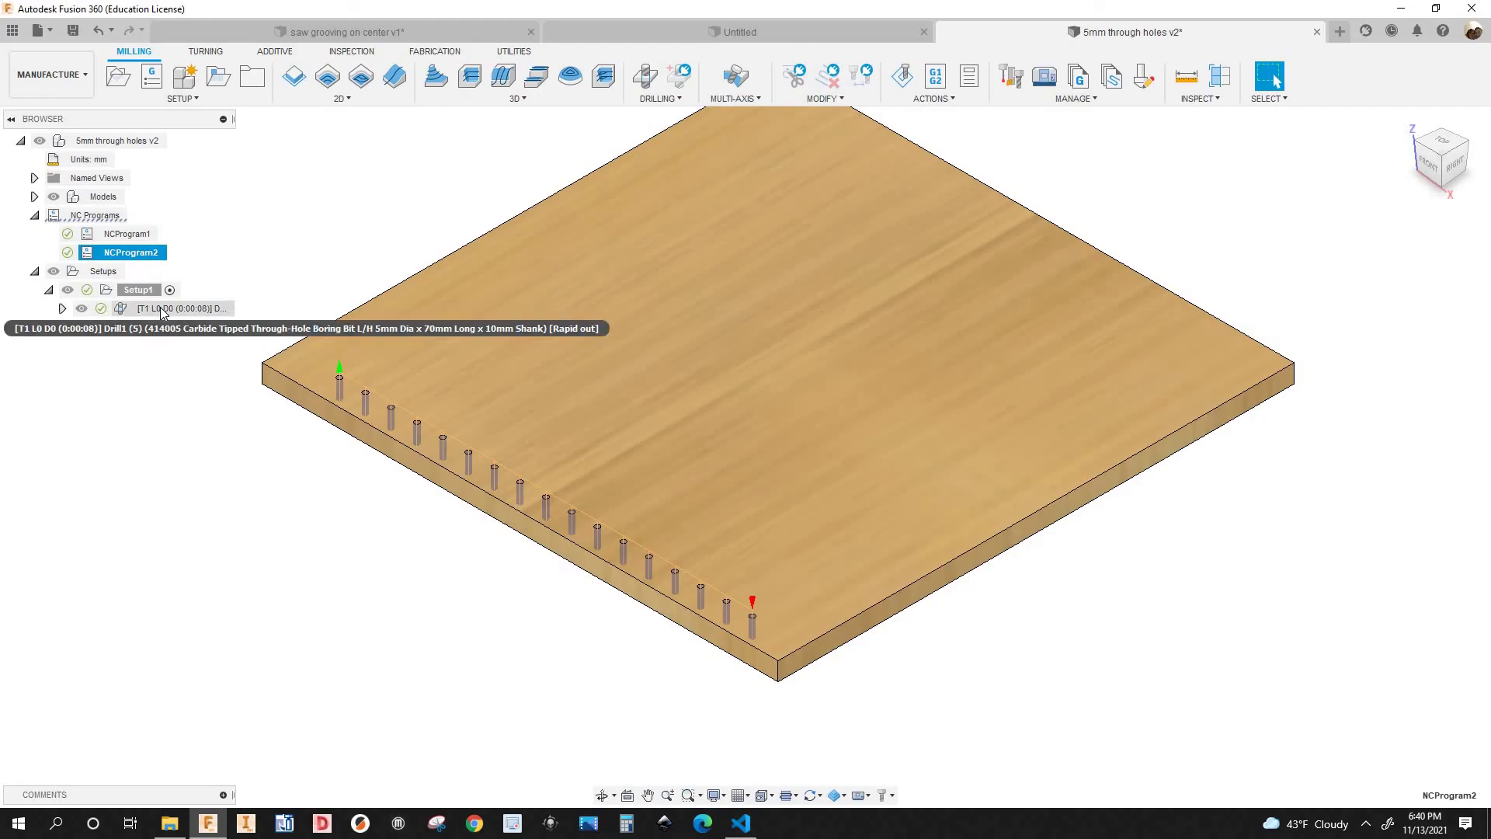
Repost the drilling operation, overwrite 5mm_through_holes.mpr, and open the file in woodWOP
left_click(160, 308)
right_click(162, 309)
left_click(206, 432)
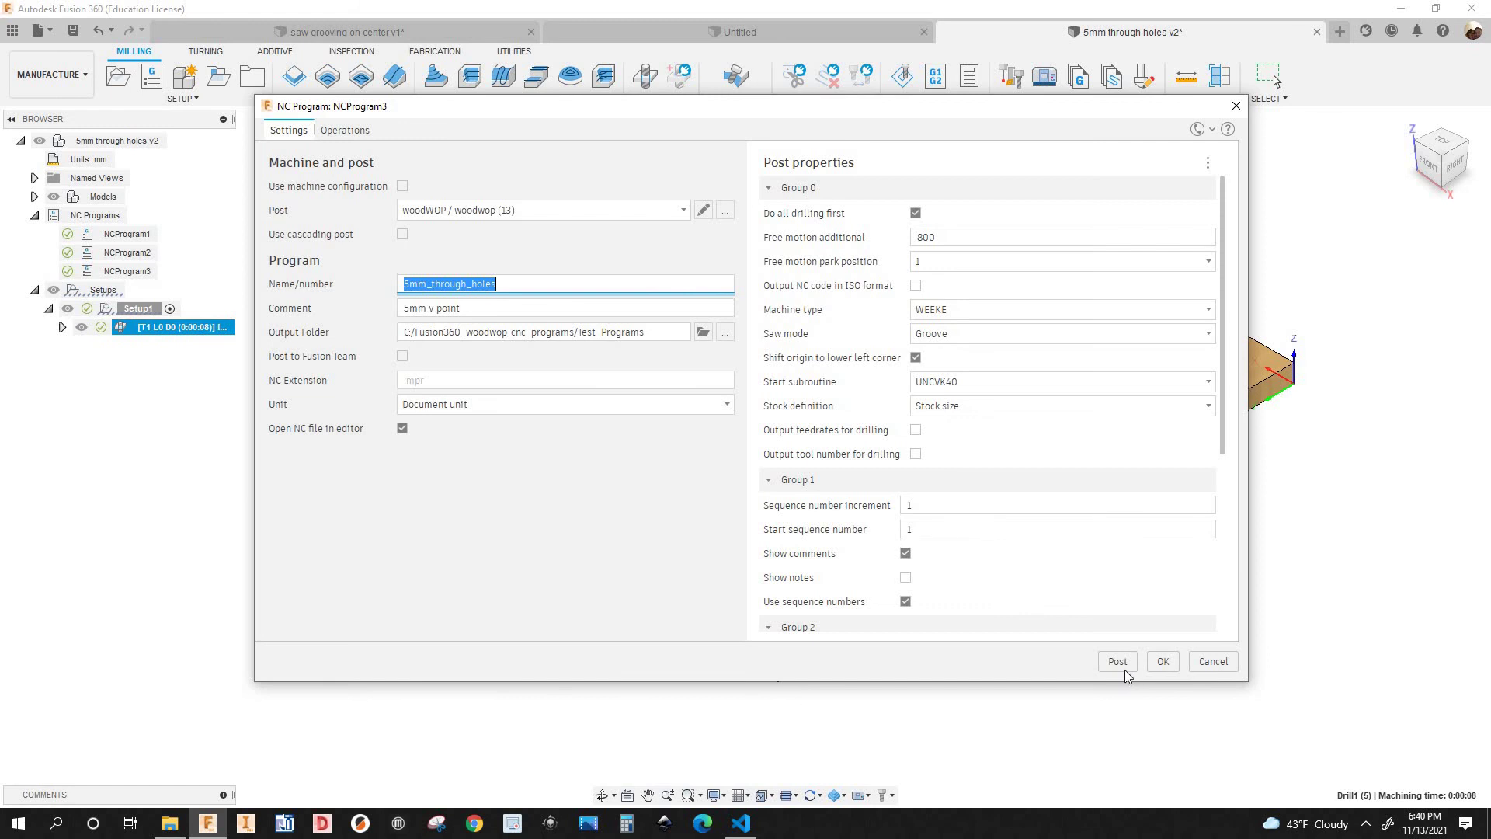
left_click(1119, 660)
left_click(612, 411)
left_click(791, 414)
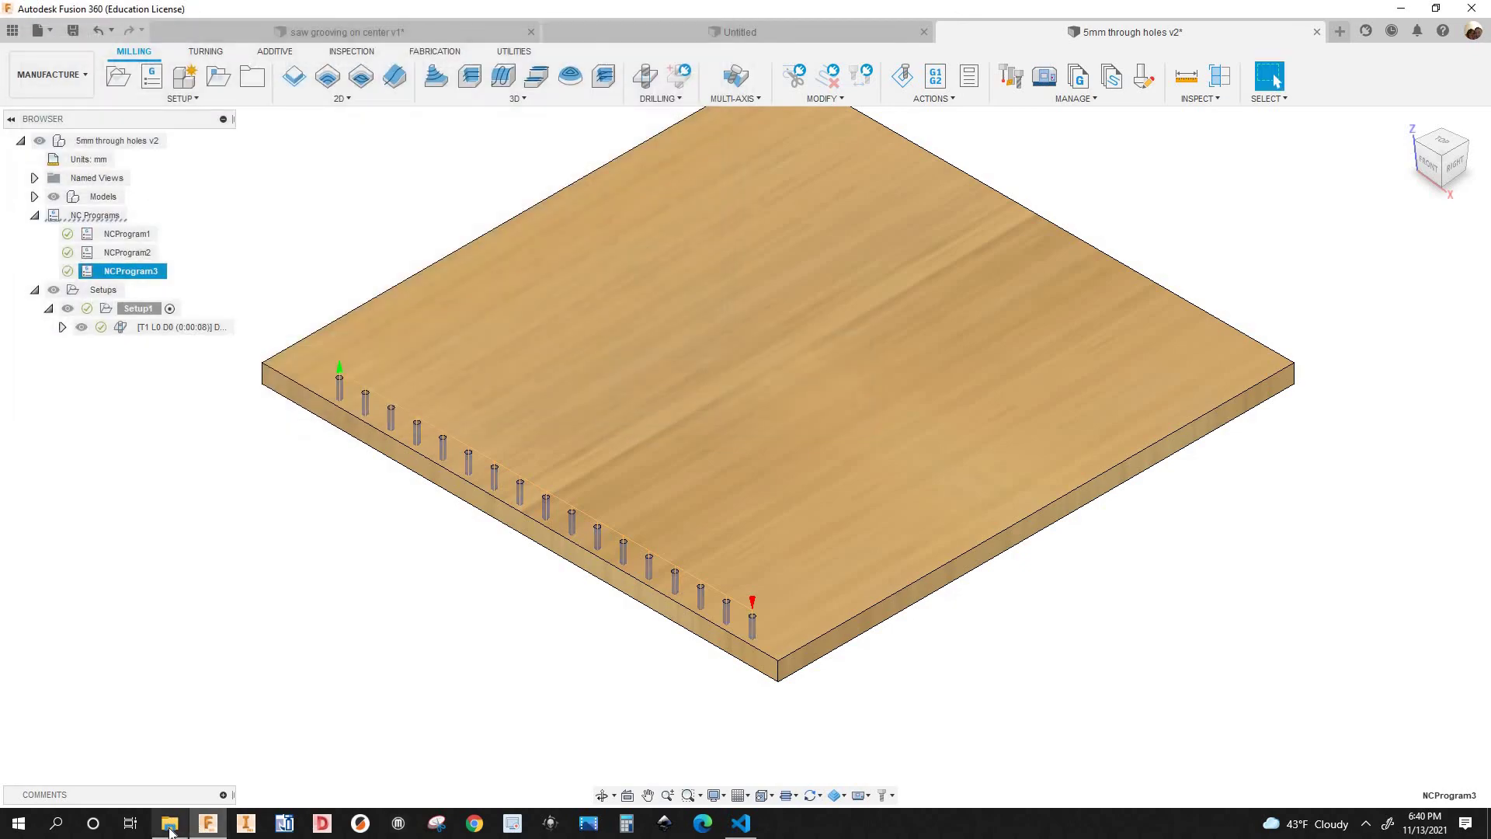
left_click(169, 828)
double_click(447, 255)
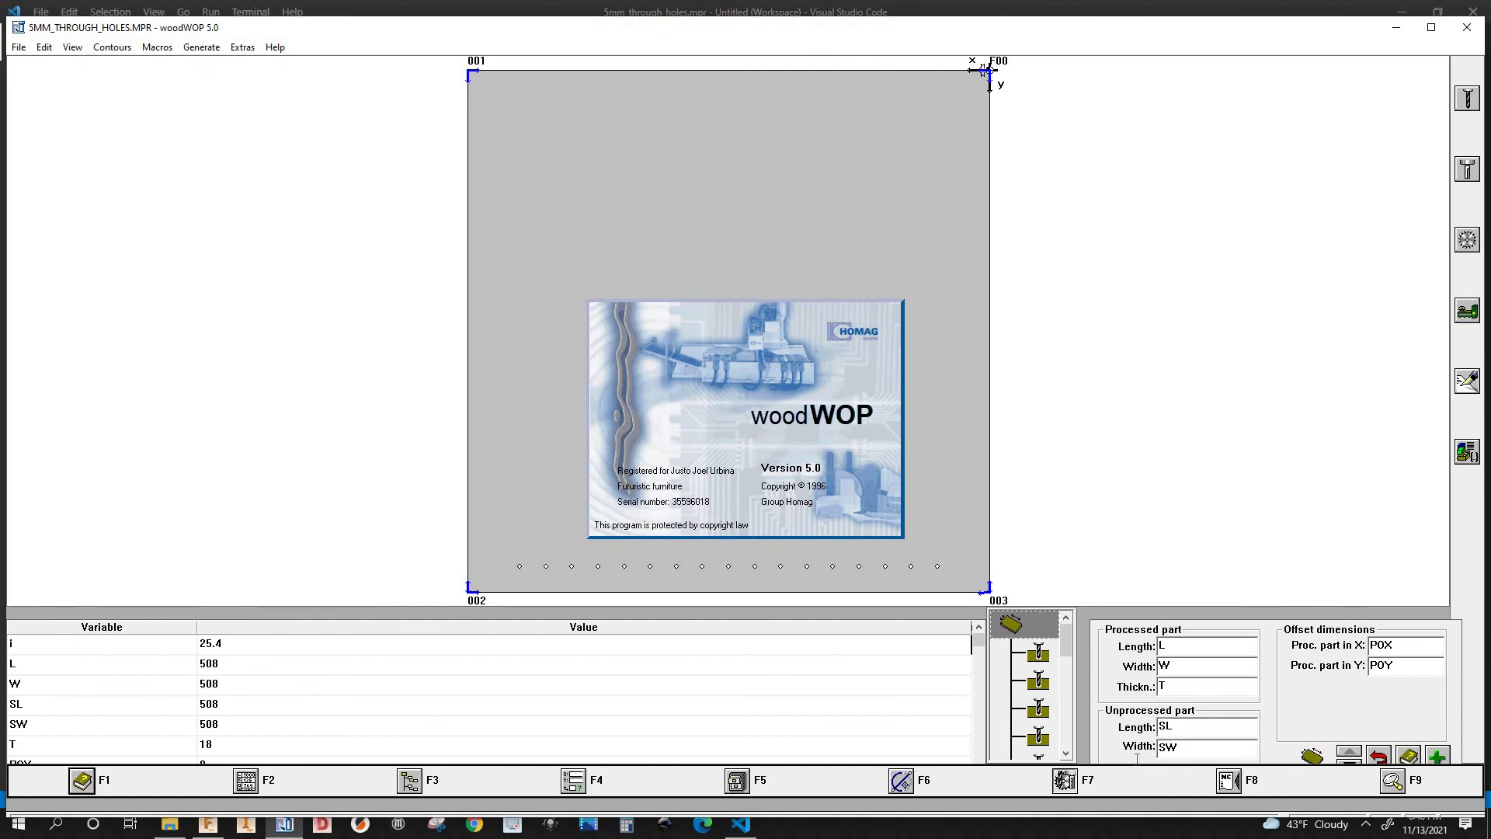
Confirm both drilling macros show Diam. 5 instead of a tool number, then maximize woodWOP
key("Down")
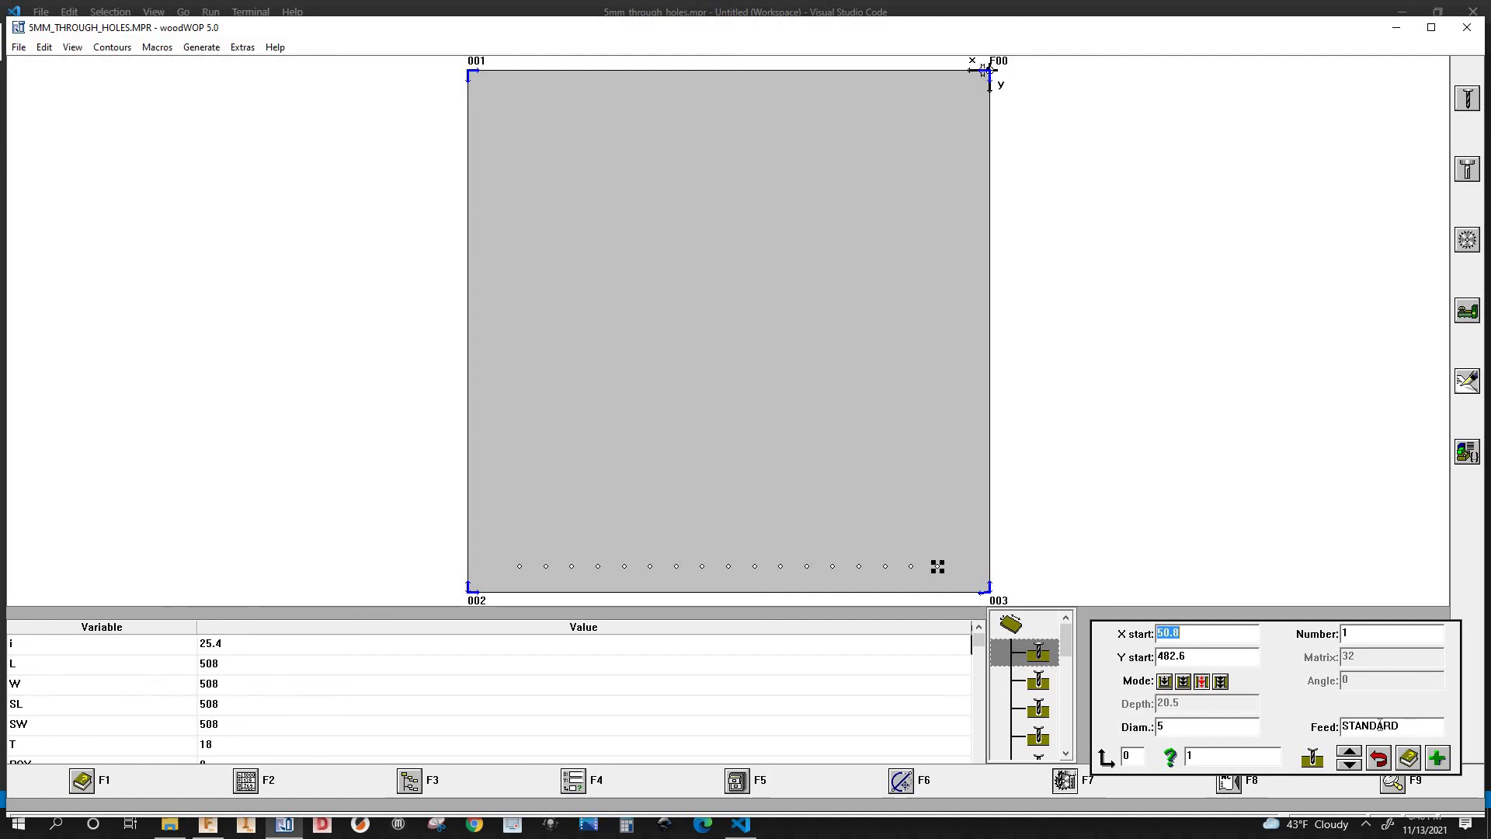
left_click(950, 580)
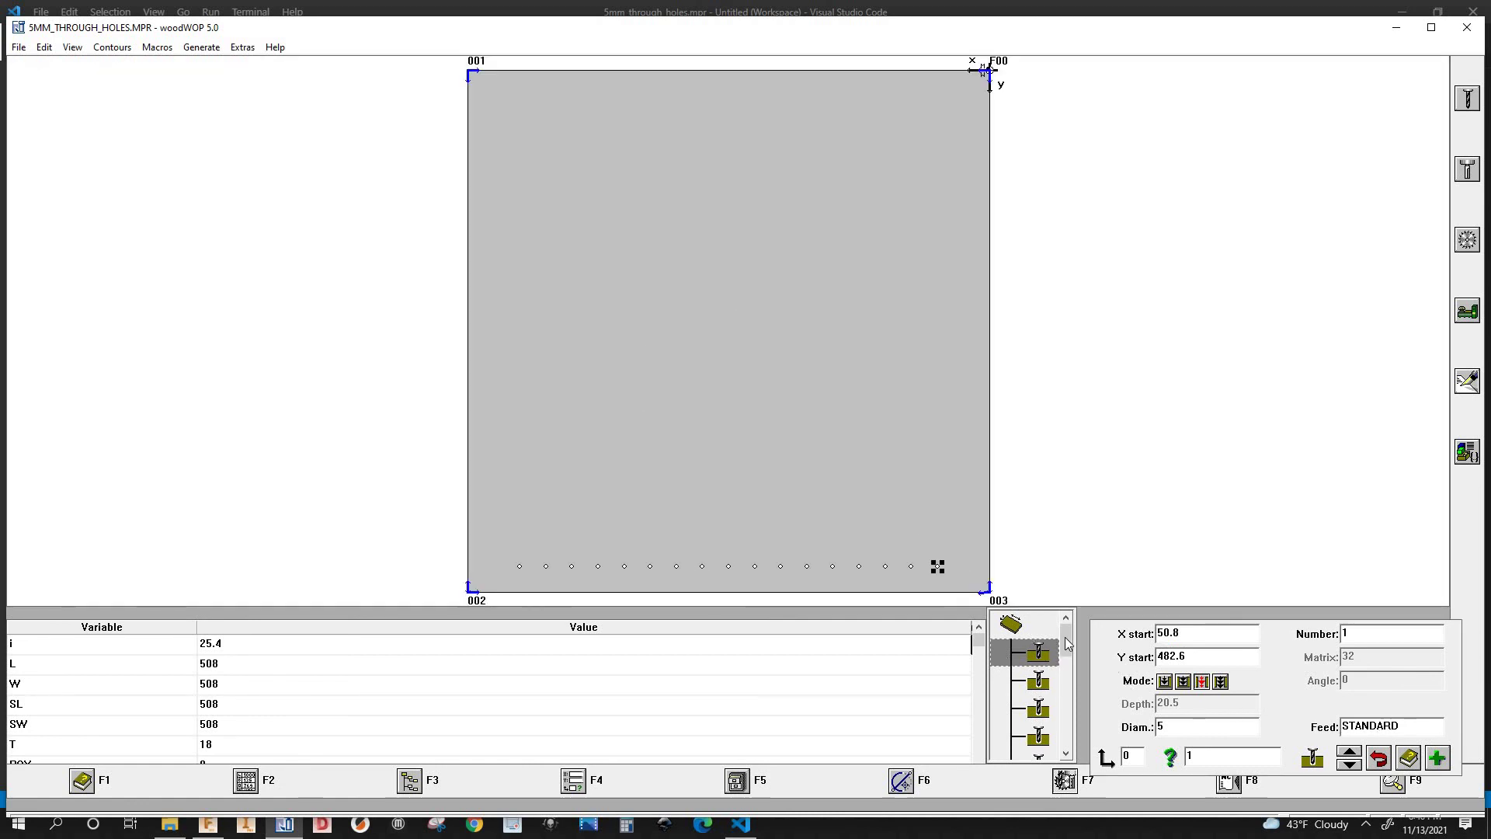
left_click(1067, 649)
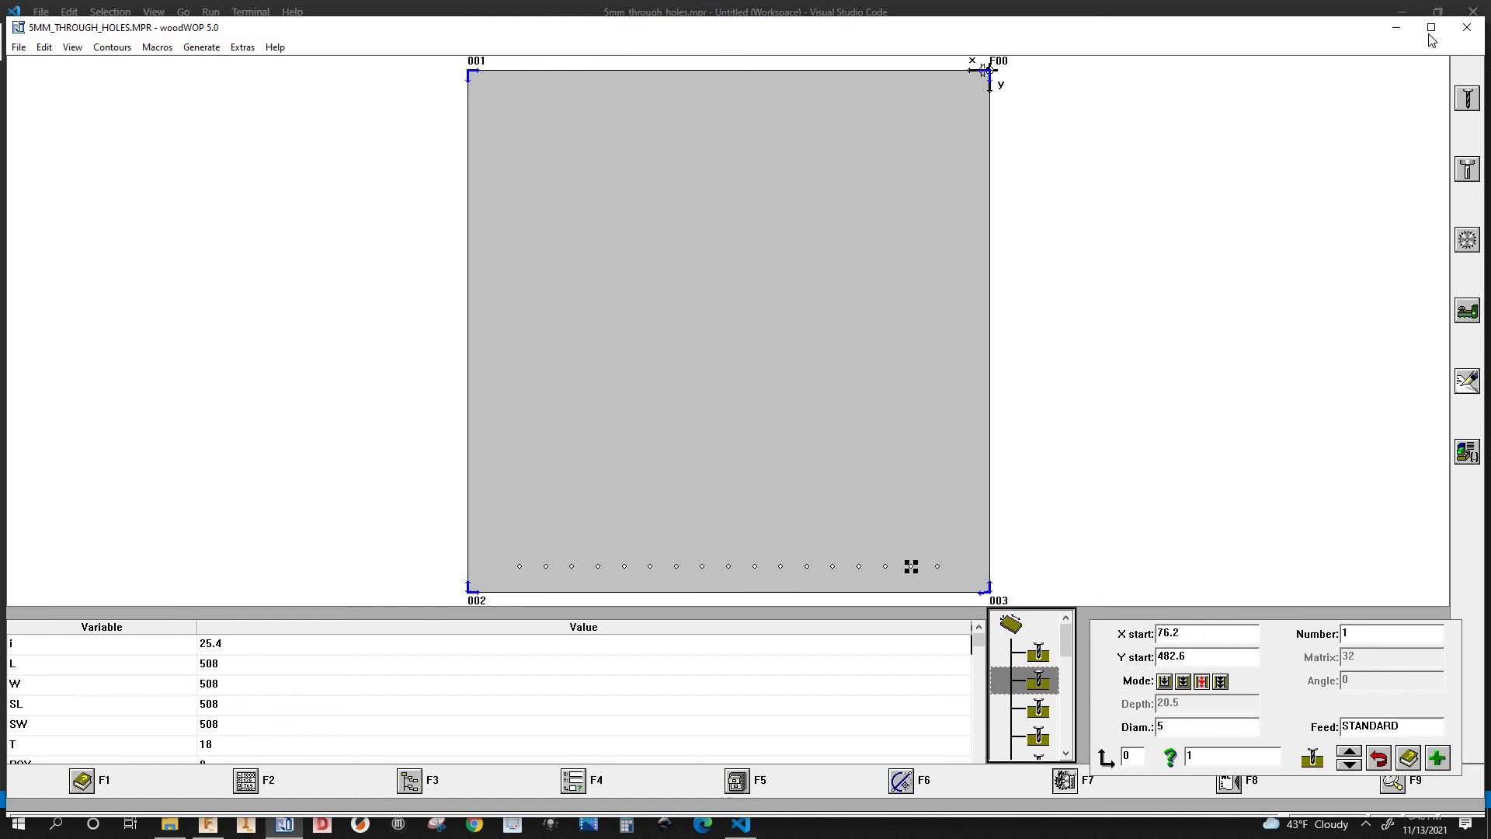
key("super+Up")
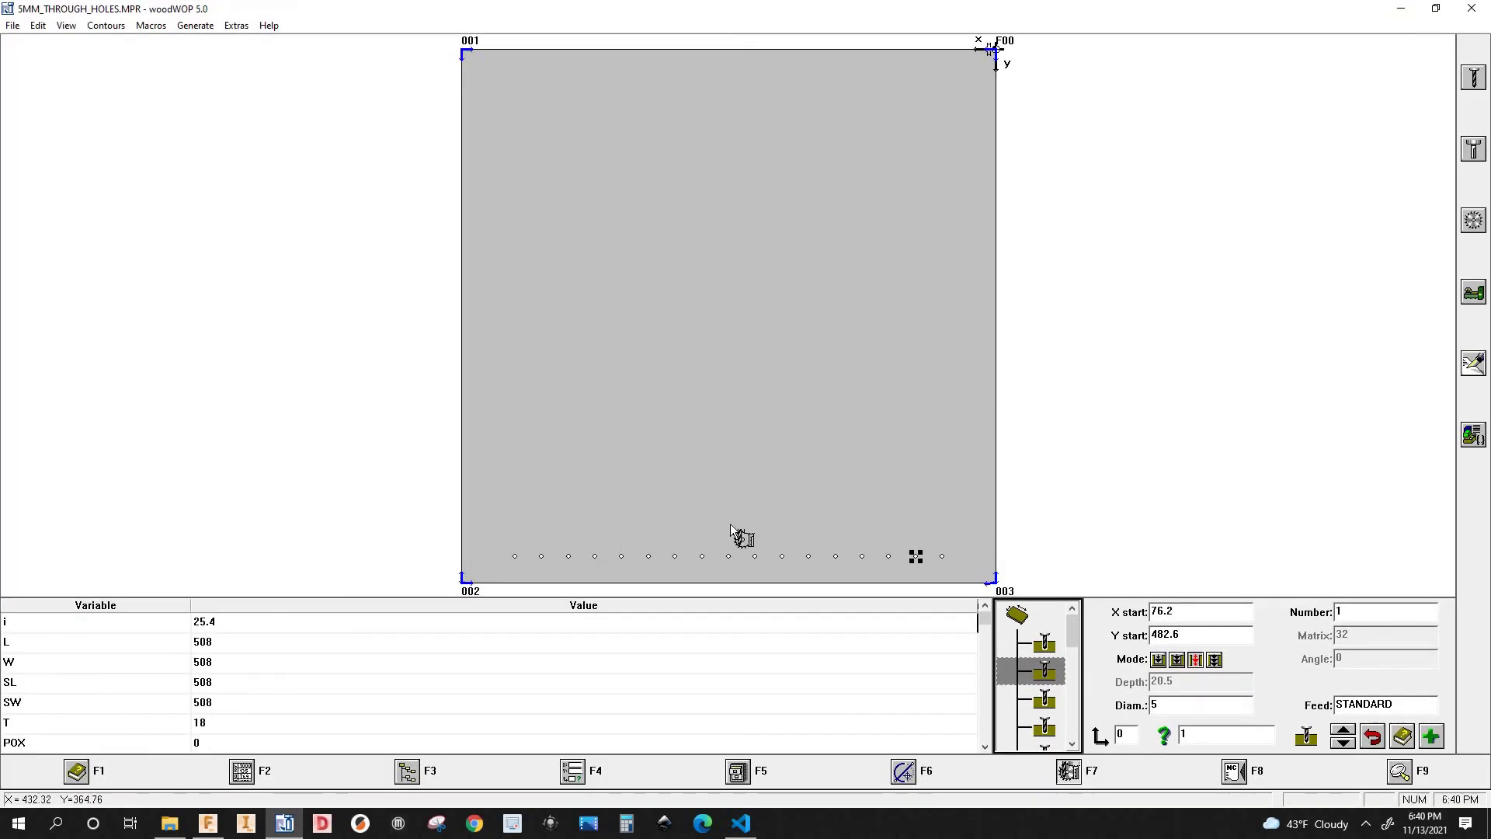